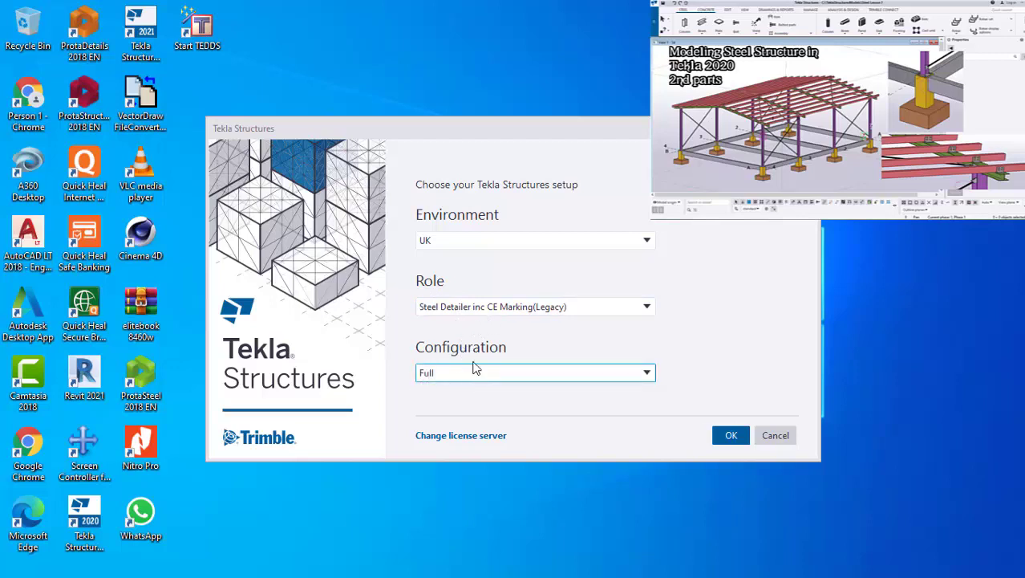
Set up the session with the Cast In Situ Detailer role and the Rebar Detailing configuration
click(588, 311)
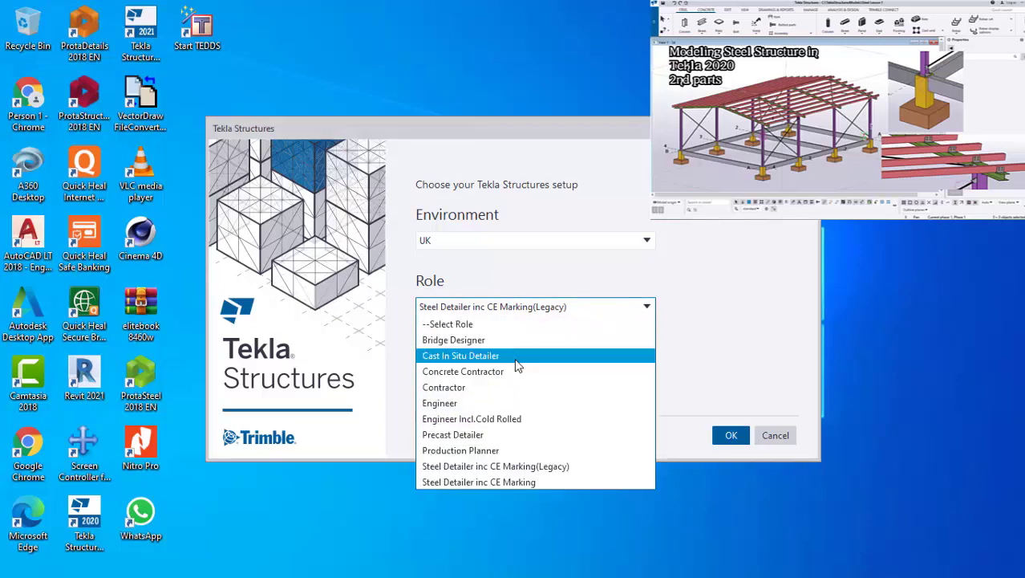
click(454, 360)
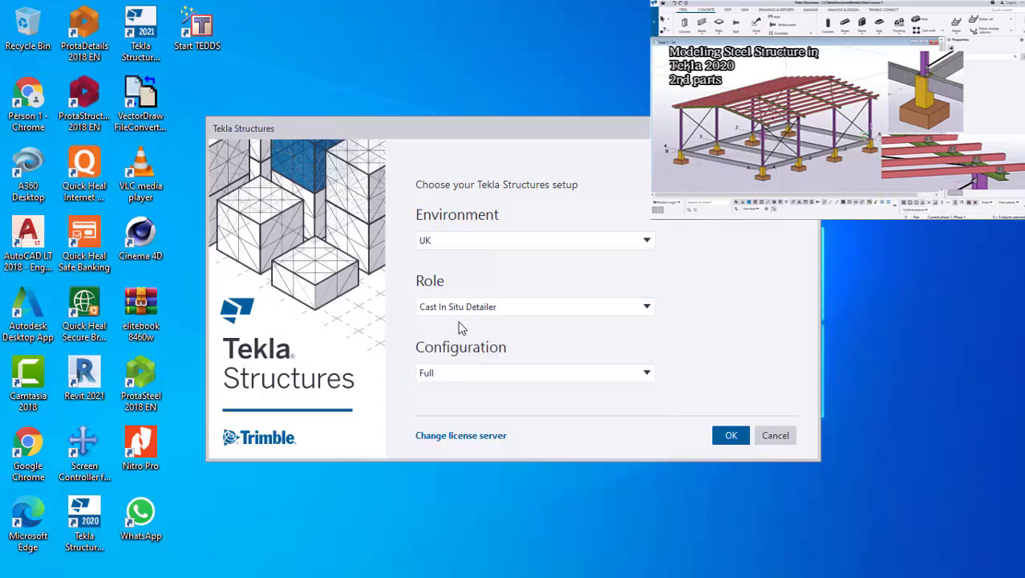
click(597, 373)
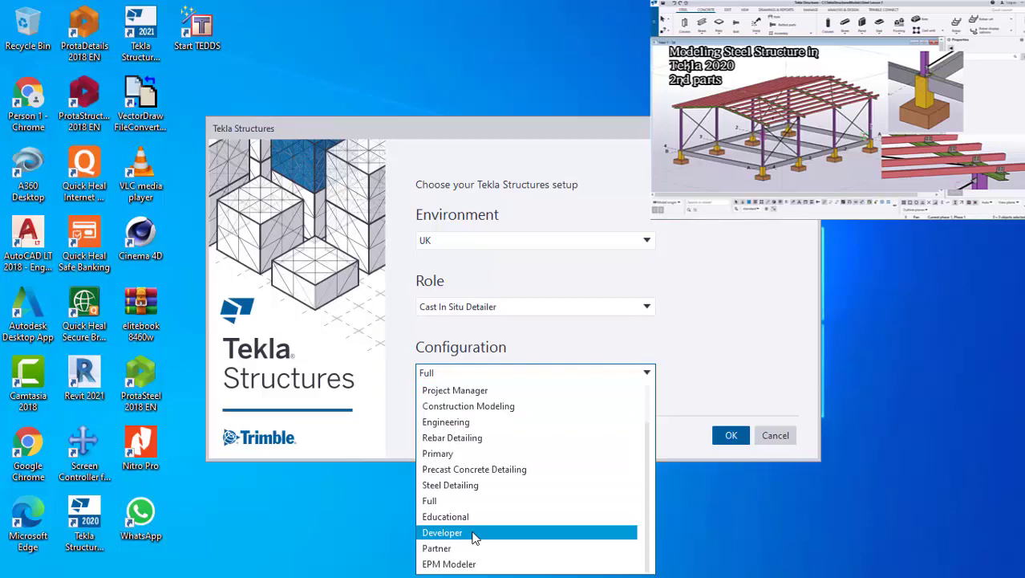
click(459, 440)
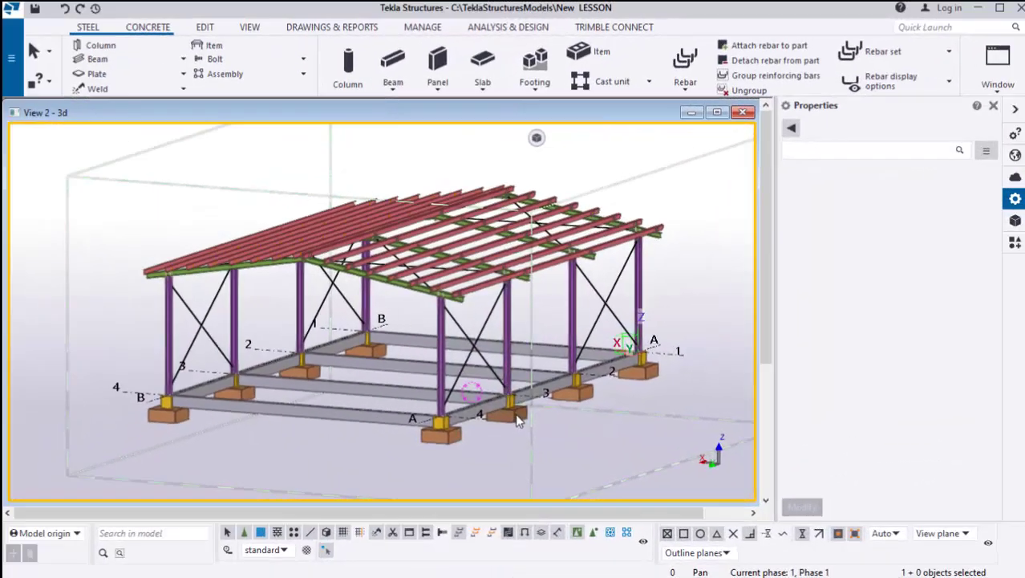
Examine the steel frame's roof purlins, bracing, columns, ground beams and pad footings in the 3D view
scroll(549, 405, up, 1)
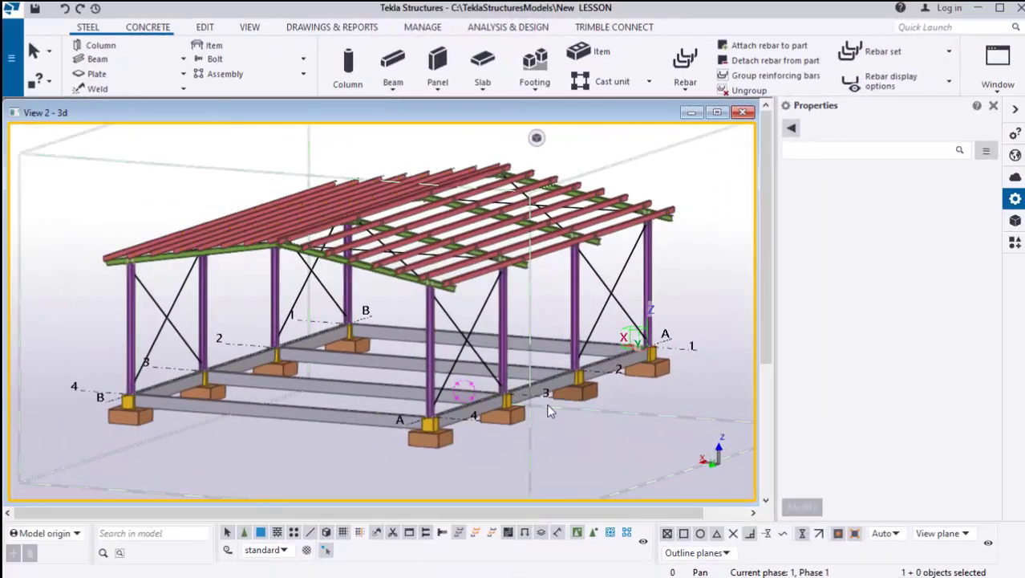
scroll(502, 386, up, 2)
scroll(475, 361, down, 3)
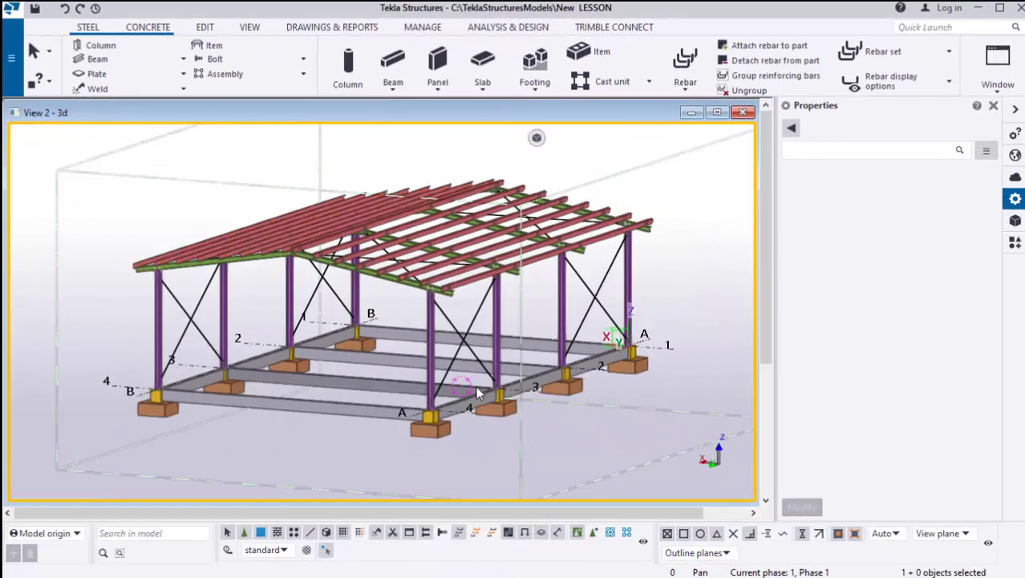
scroll(458, 336, up, 1)
ctrl+middle_drag(497, 336, 468, 344)
scroll(469, 345, up, 2)
scroll(345, 269, up, 10)
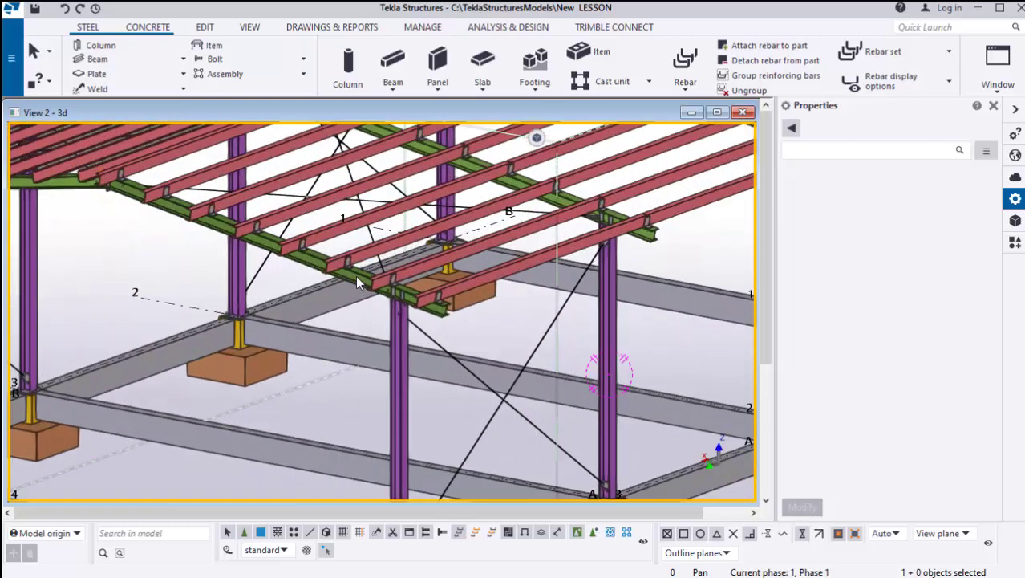
scroll(326, 265, down, 10)
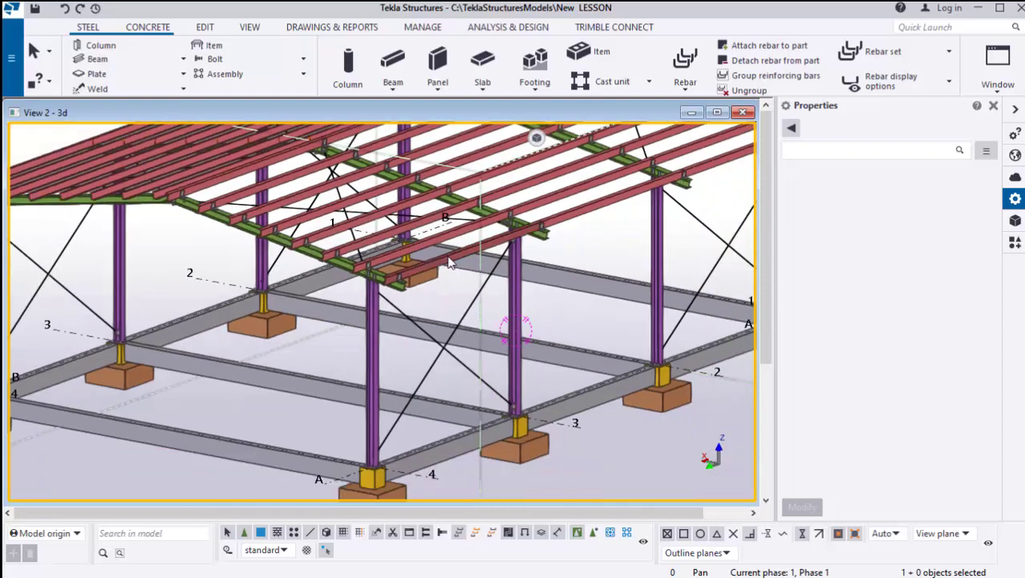
scroll(441, 424, up, 4)
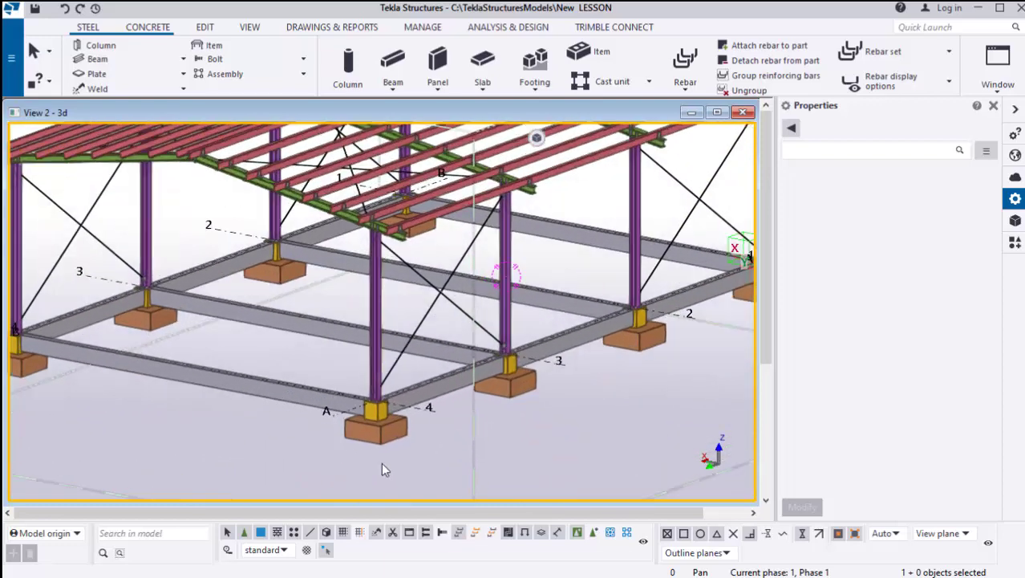
scroll(379, 415, down, 2)
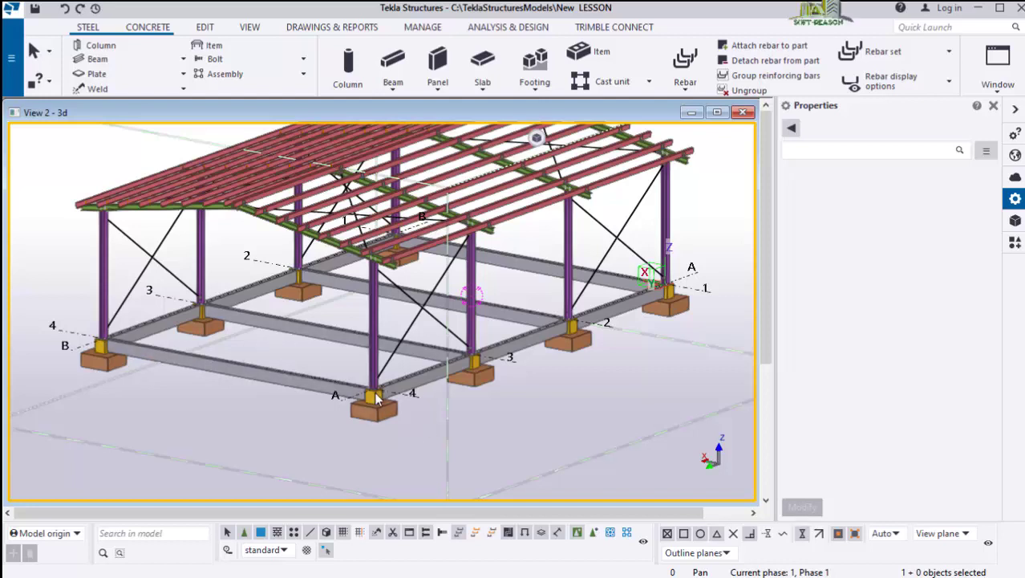
Inspect the pad footing, pedestal and ground beams at the grid A/4 corner up close
scroll(373, 405, up, 3)
scroll(392, 363, up, 1)
scroll(320, 301, down, 1)
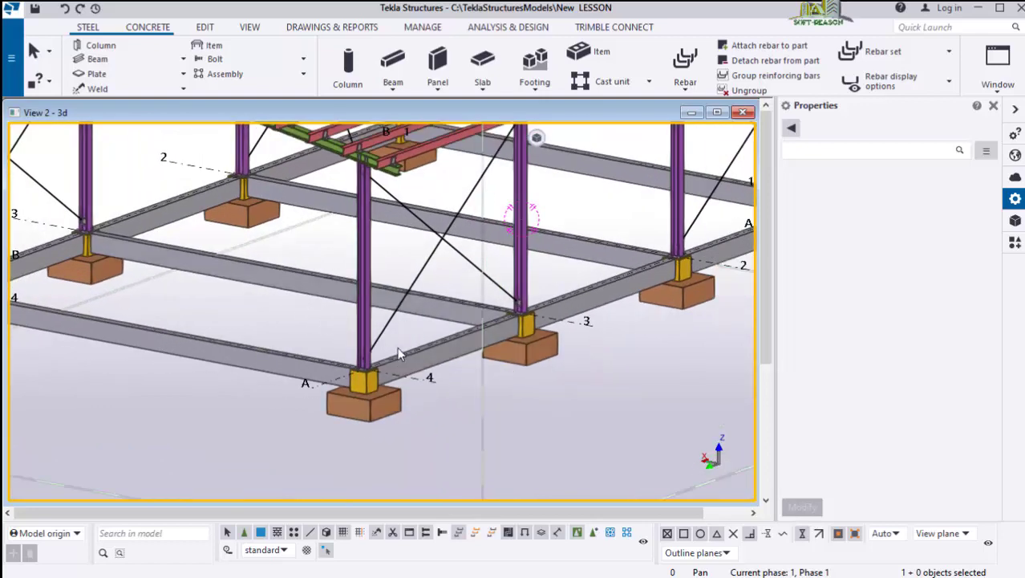
scroll(376, 418, up, 2)
scroll(362, 414, up, 2)
scroll(362, 414, up, 1)
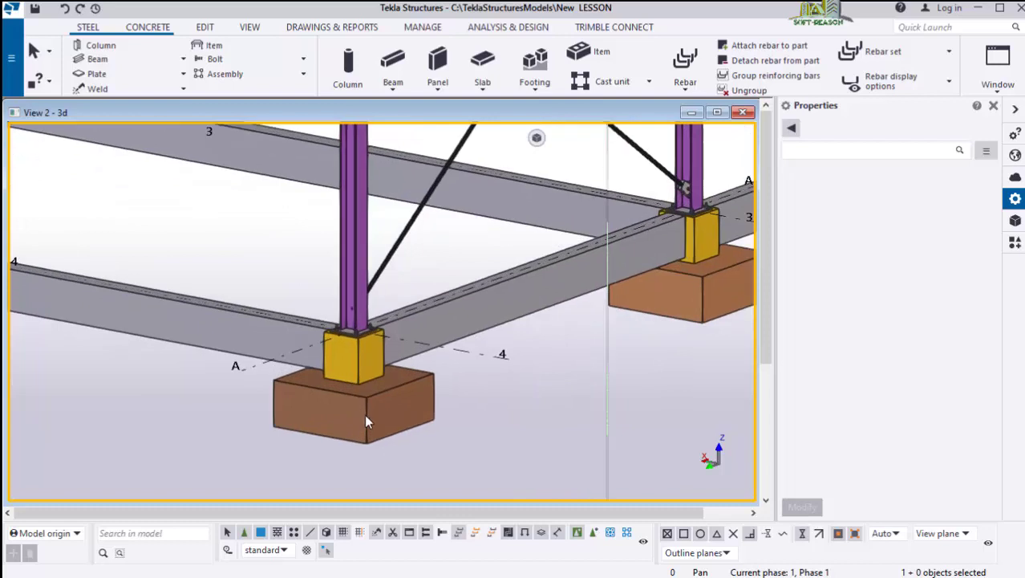
scroll(390, 427, down, 3)
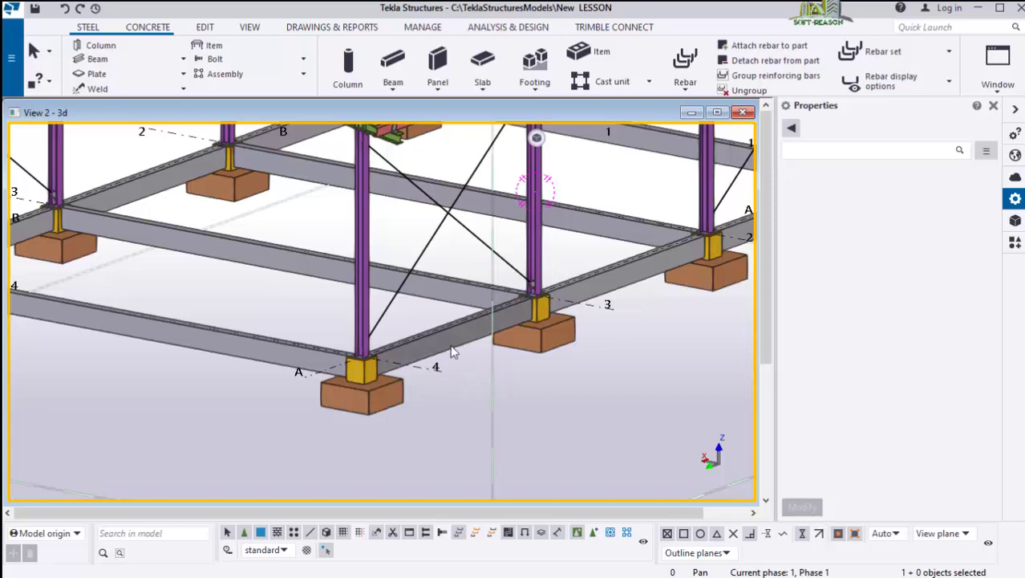
Search the applications and components for "rebar" and locate Pad footing reinforcement (77)
click(1015, 245)
click(810, 150)
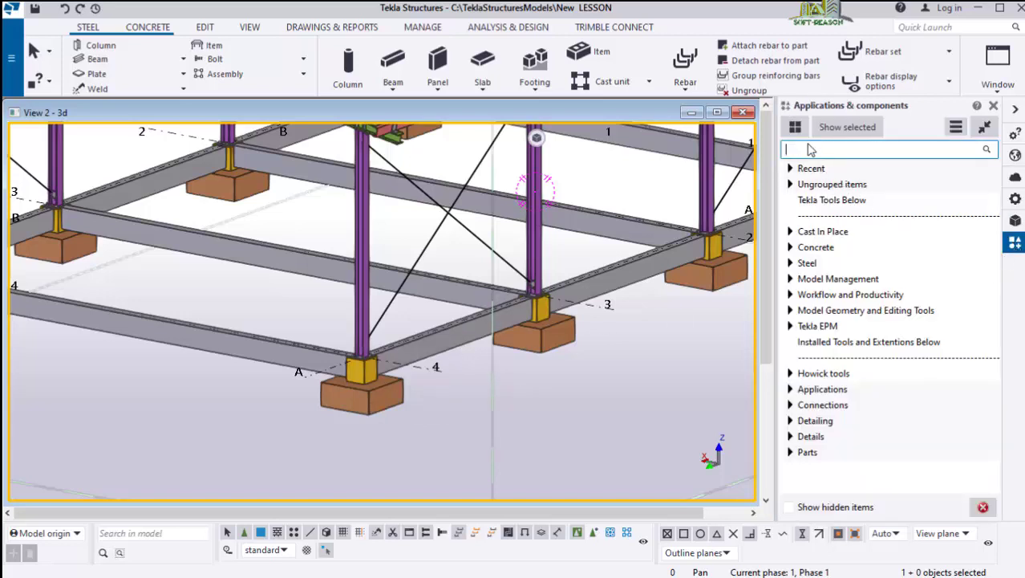
text(rebar)
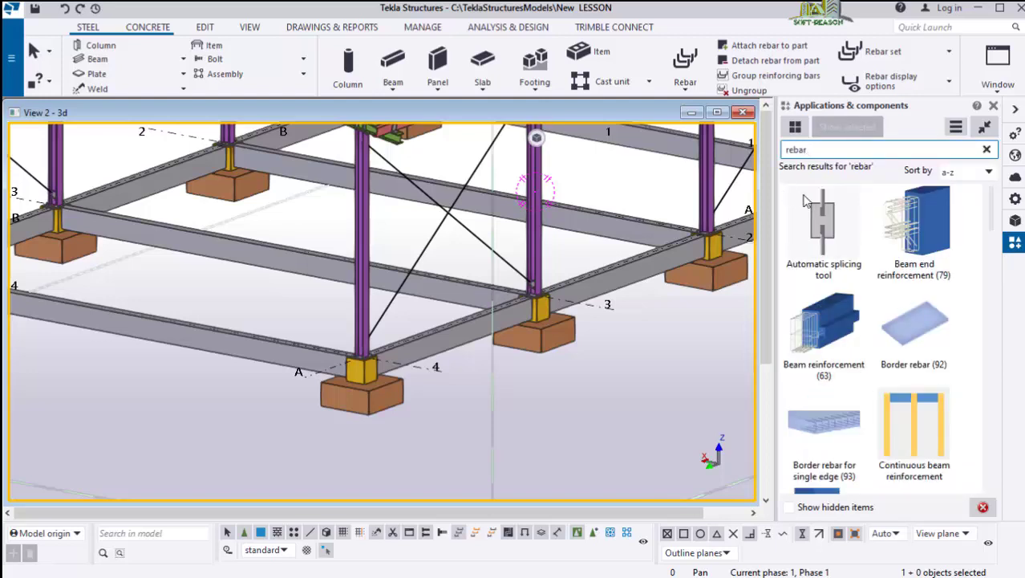
scroll(826, 233, down, 6)
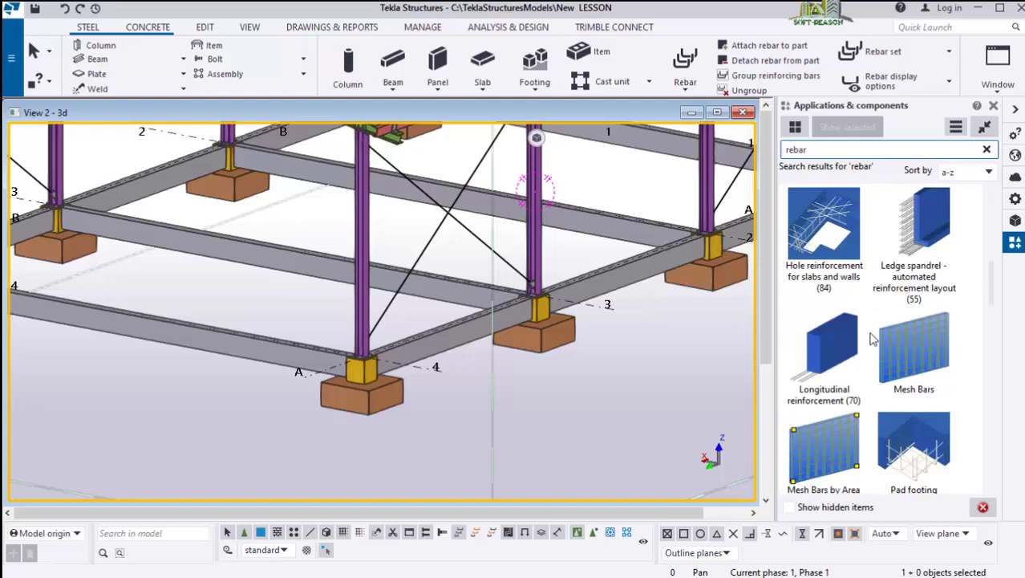
scroll(906, 414, down, 3)
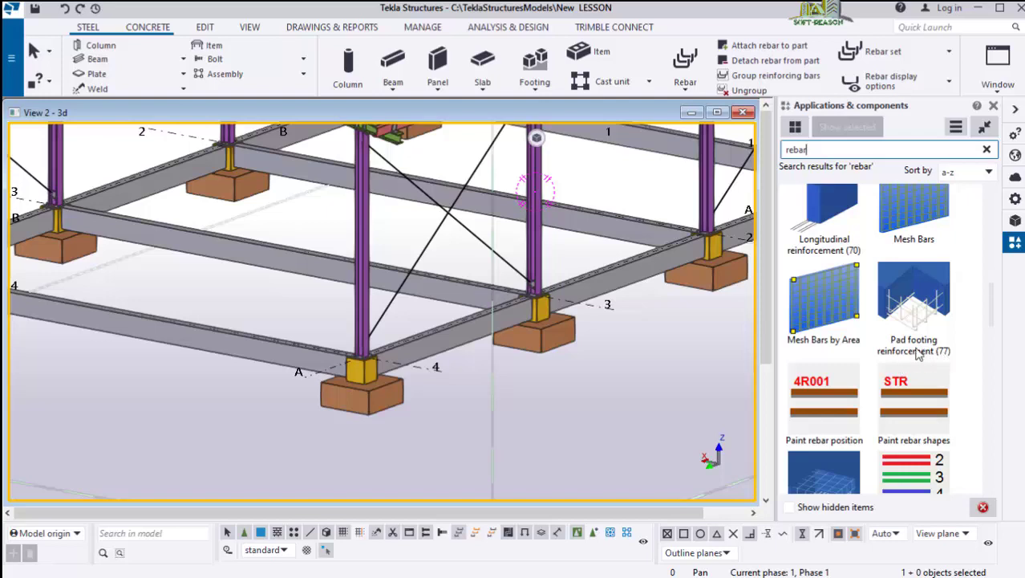
Apply the Pad footing reinforcement (77) component to the pad footing at grid A/4
click(912, 306)
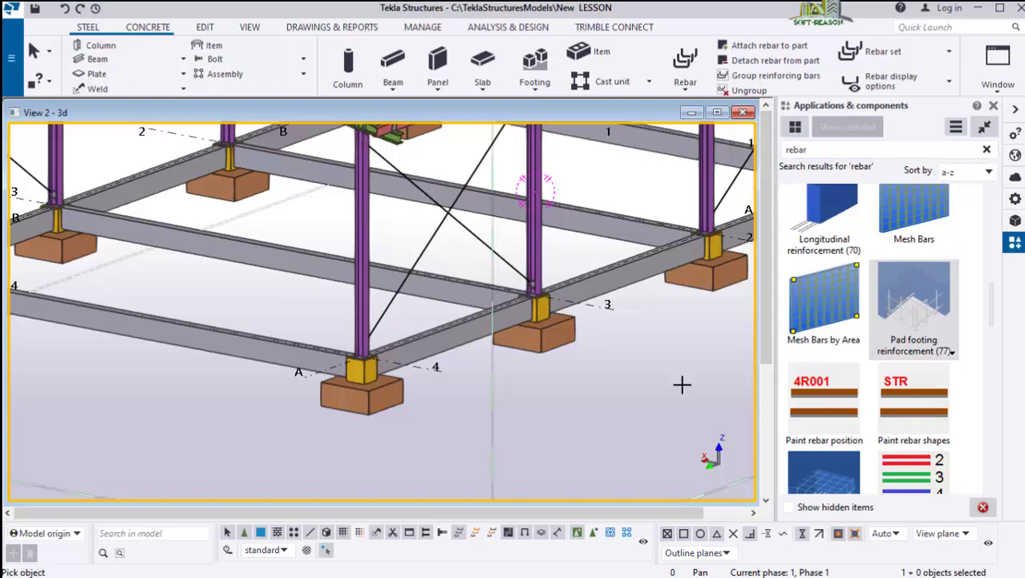
scroll(366, 394, up, 4)
scroll(415, 400, up, 2)
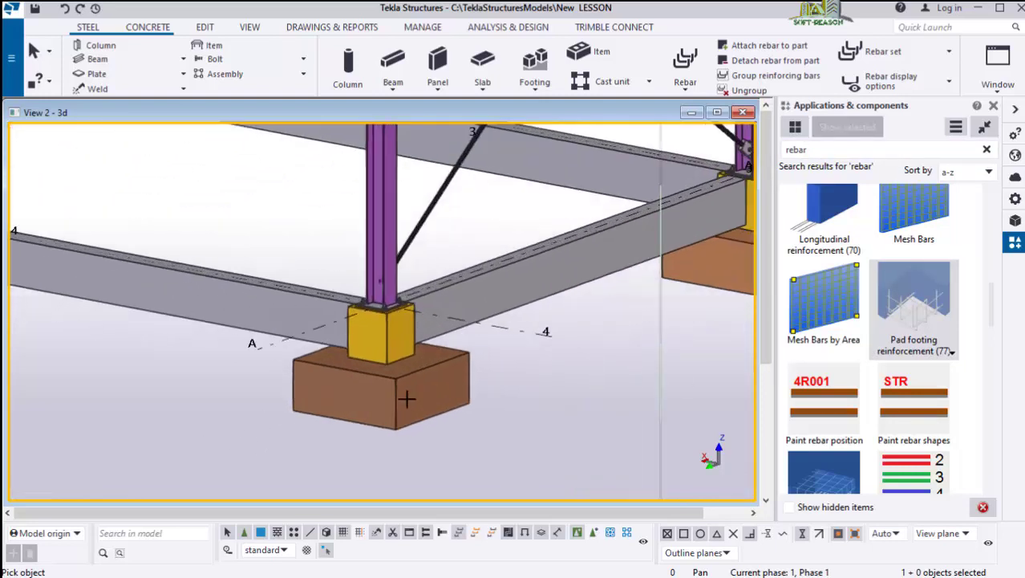
scroll(337, 359, up, 1)
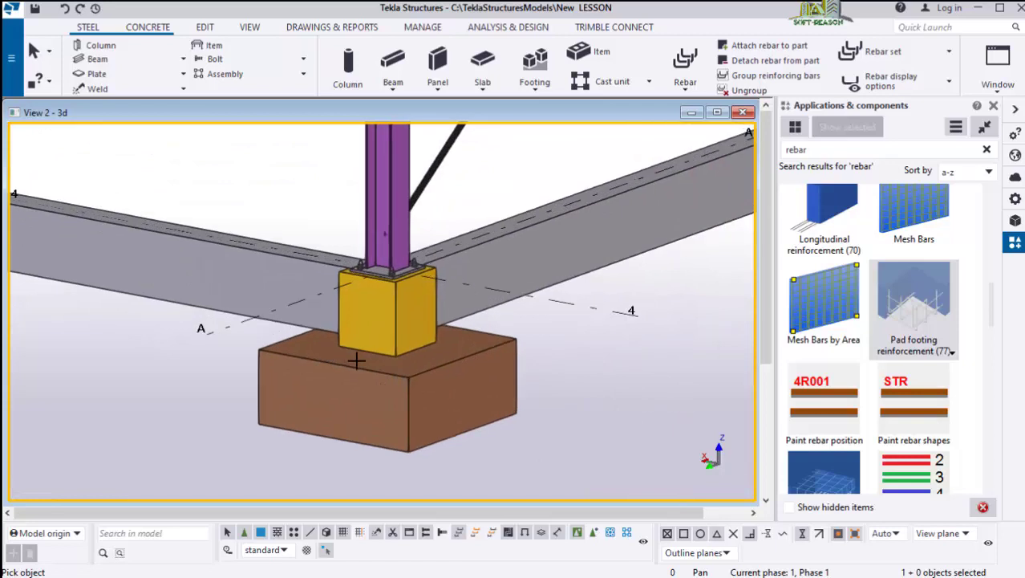
click(503, 345)
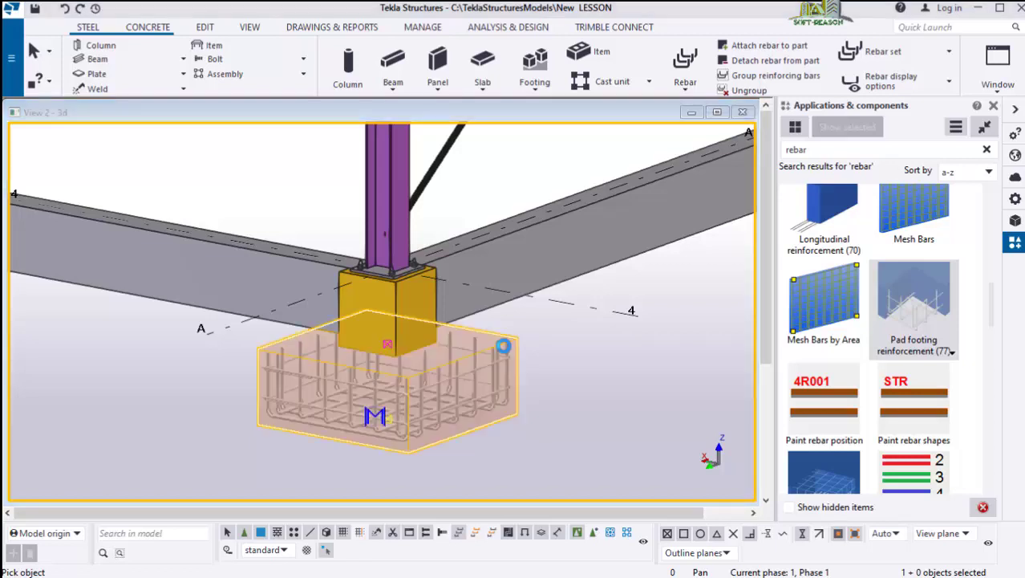
scroll(384, 438, up, 2)
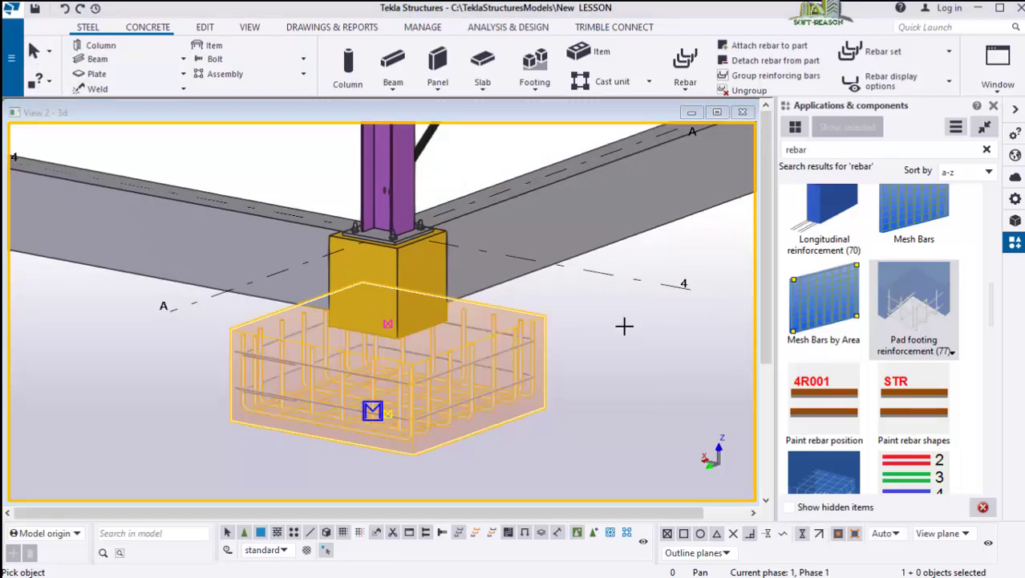
right_click(598, 308)
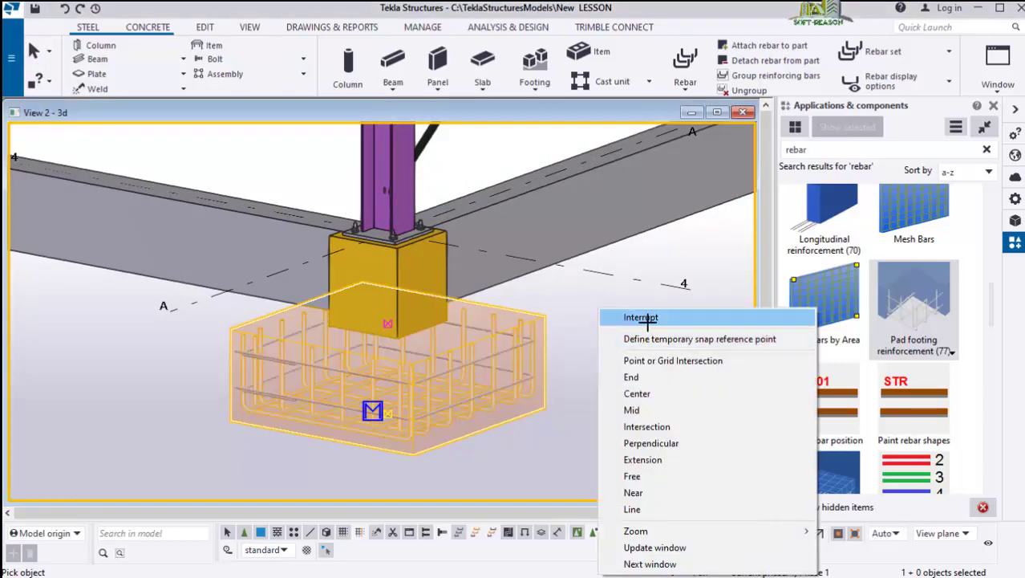
click(646, 319)
Display the model parts as shaded wireframe and inspect the reinforcement cage inside the A/4 footing
scroll(449, 389, up, 2)
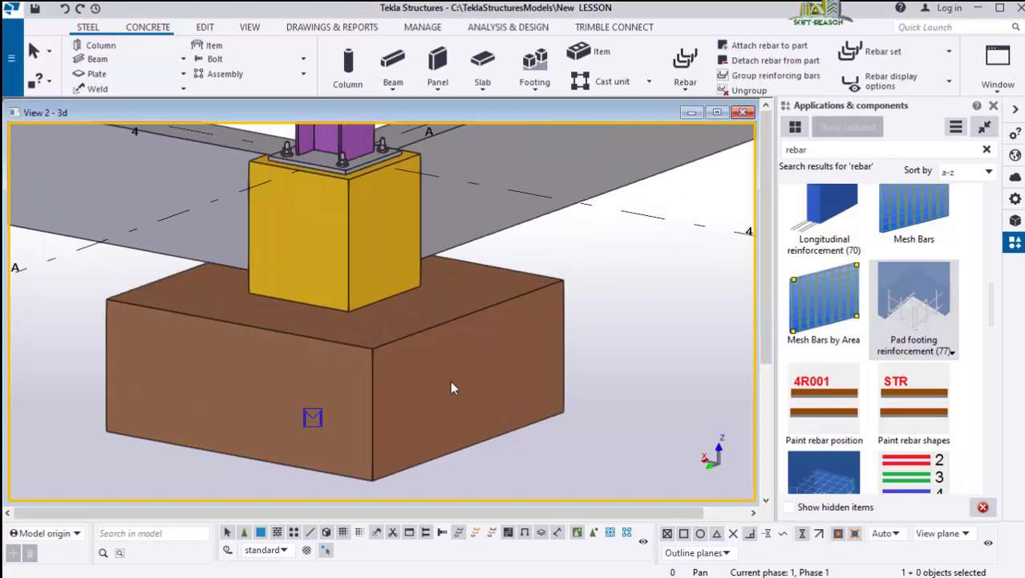
key(ctrl+2)
scroll(466, 384, up, 2)
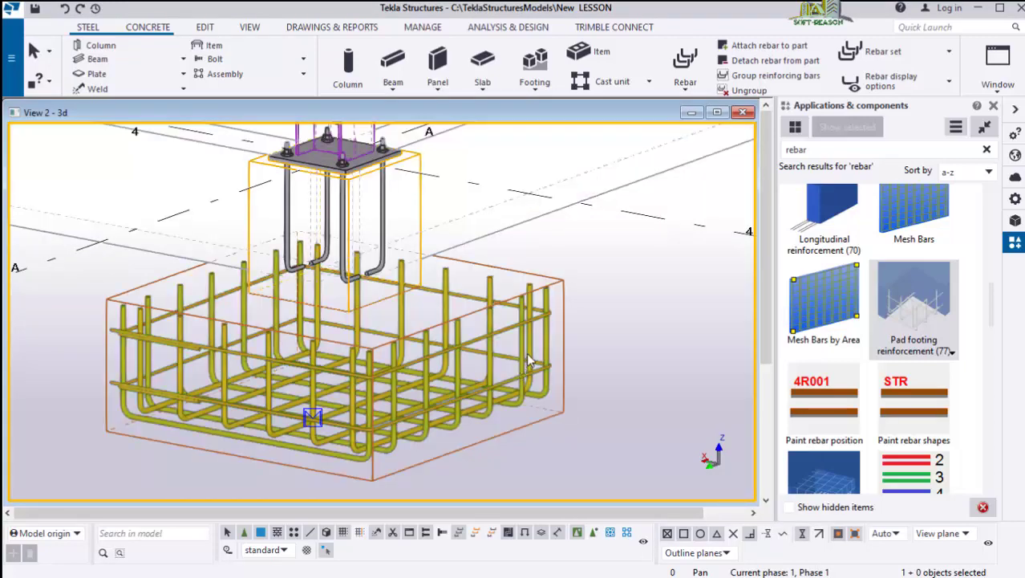
scroll(507, 385, down, 3)
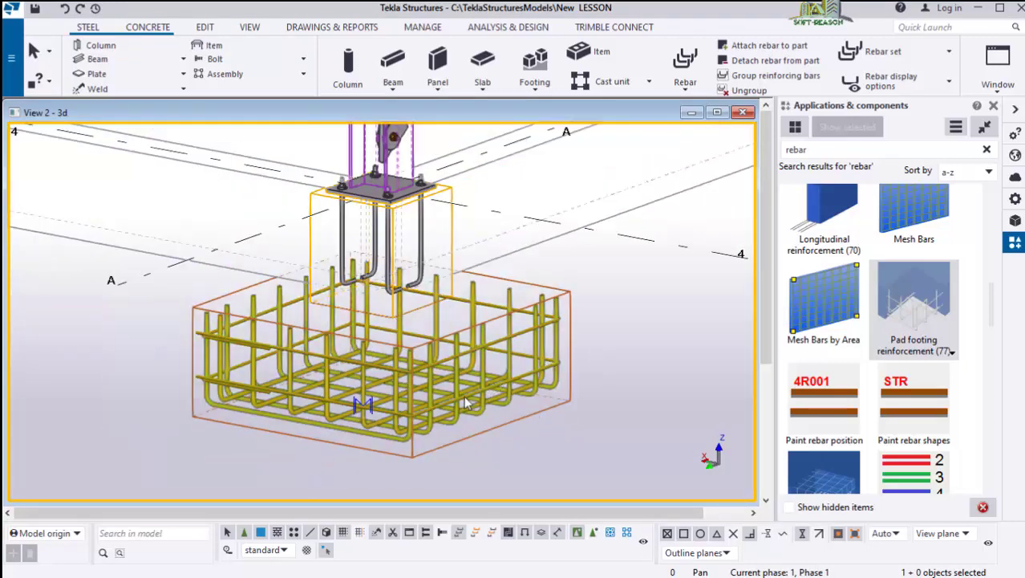
scroll(465, 399, up, 3)
scroll(567, 372, down, 4)
scroll(485, 381, up, 6)
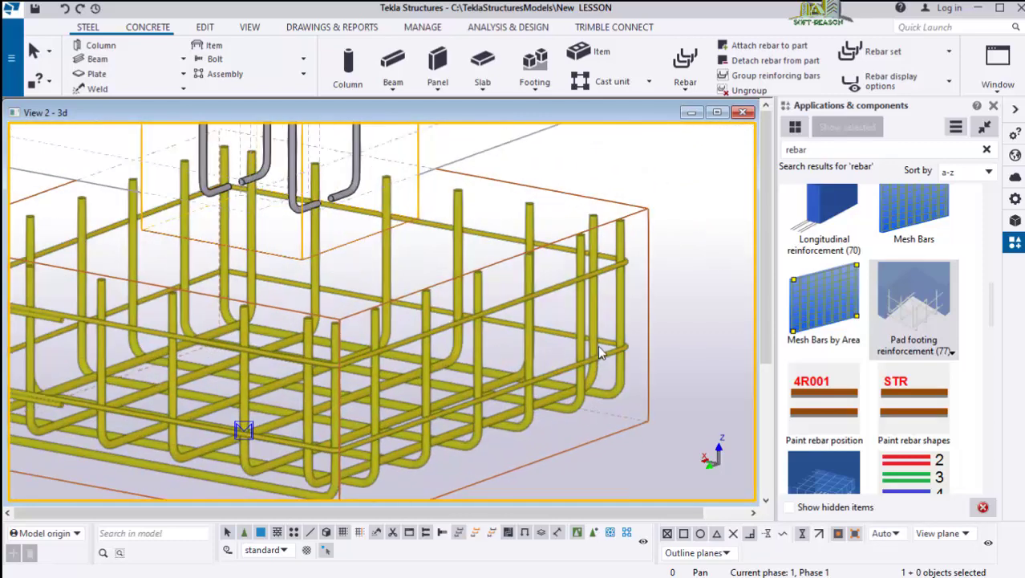
Set the top cover in the transverse section of the A/4 pad footing reinforcement to -100 and modify the cage
double_click(591, 358)
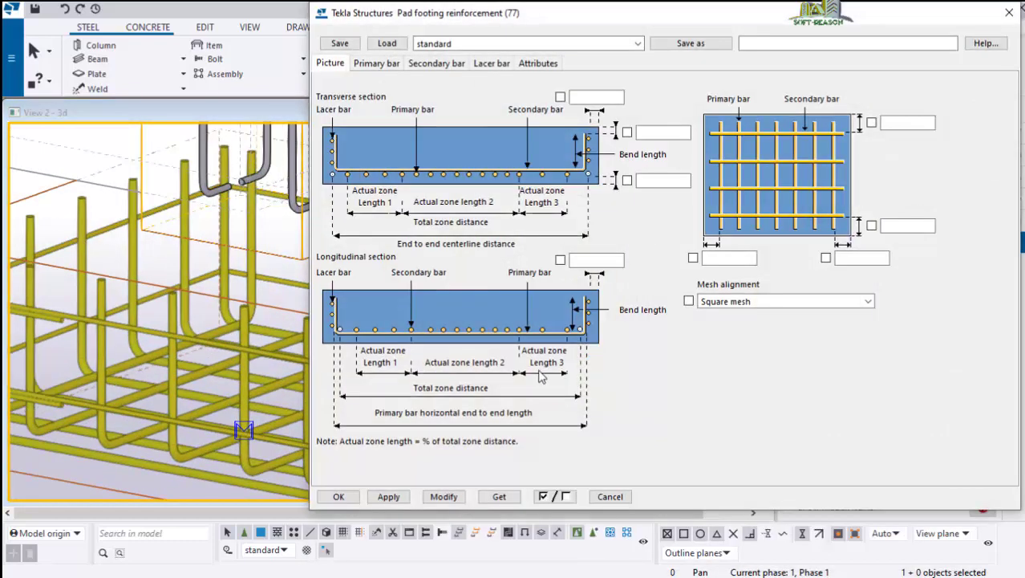
scroll(239, 382, down, 6)
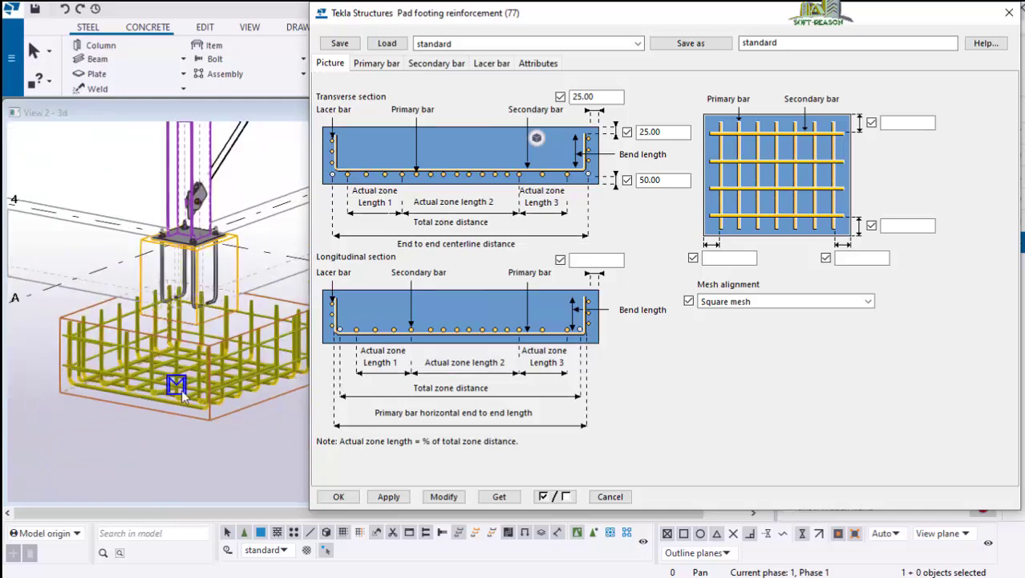
scroll(239, 363, up, 4)
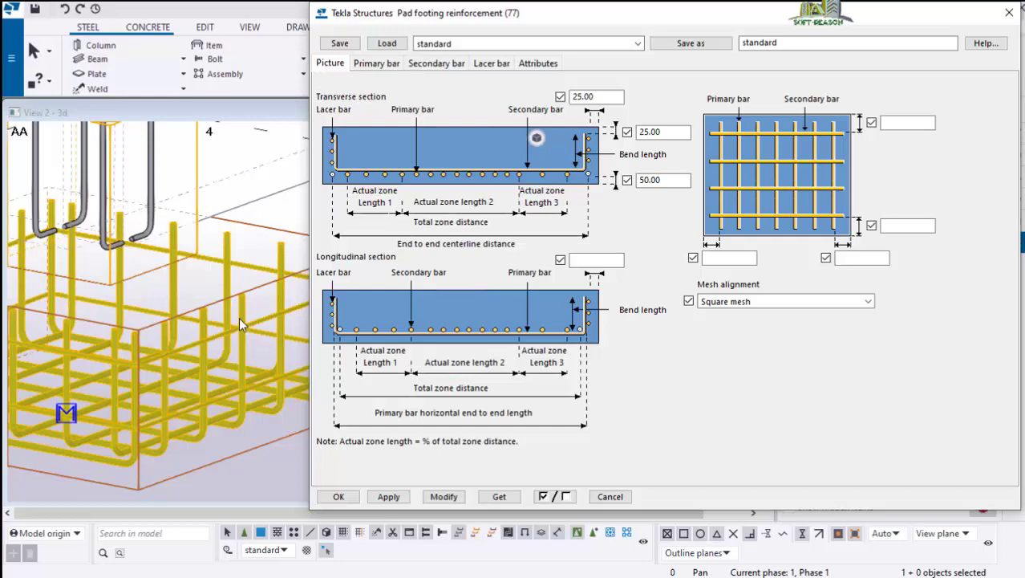
scroll(229, 340, down, 1)
scroll(218, 332, up, 5)
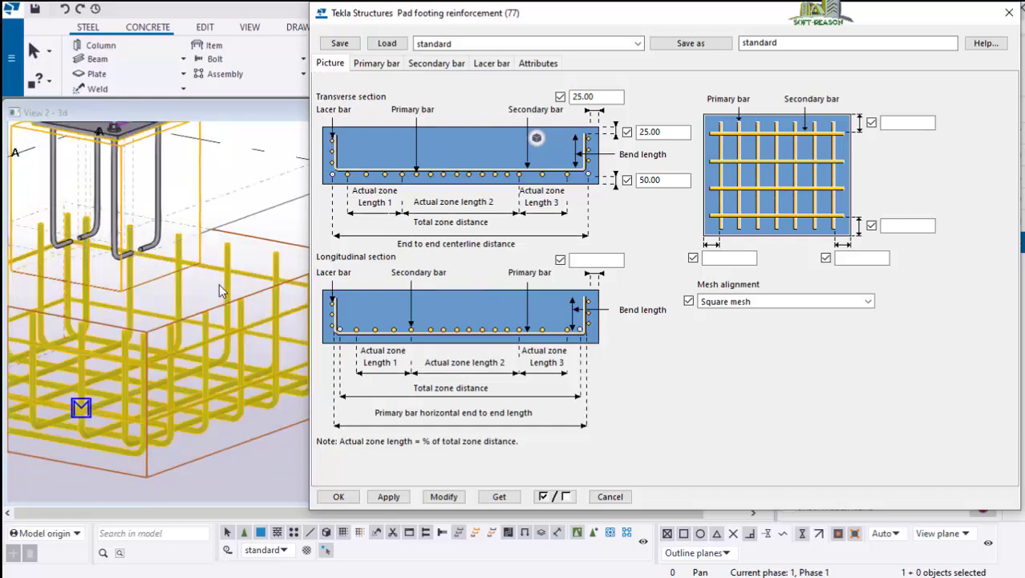
scroll(221, 248, down, 2)
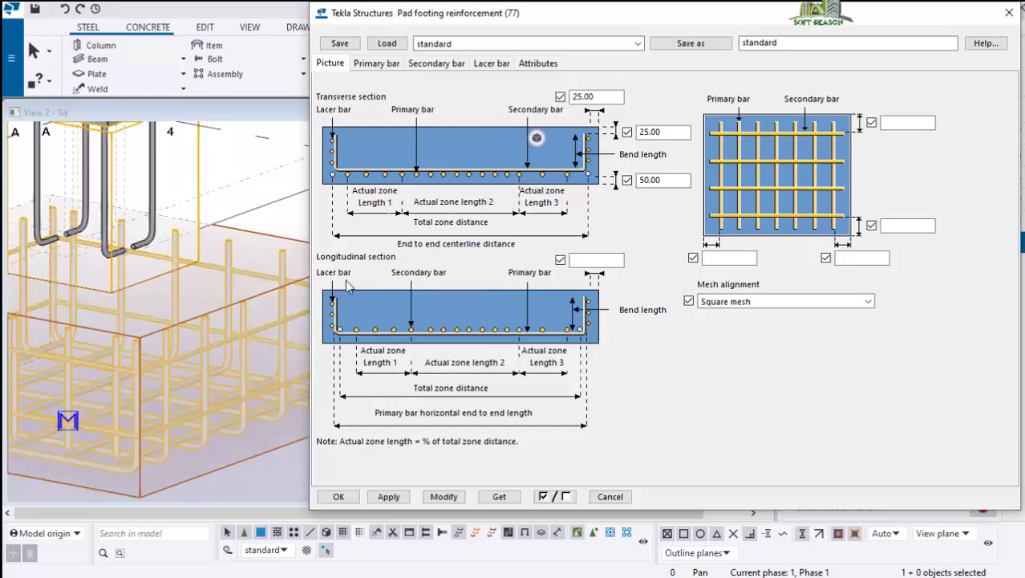
double_click(659, 132)
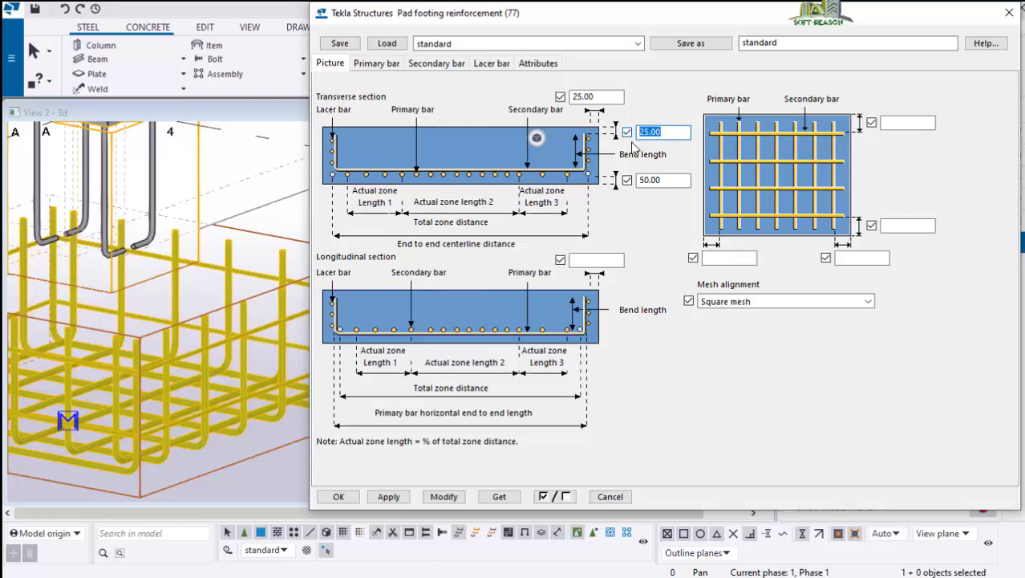
key(BackSpace)
click(443, 497)
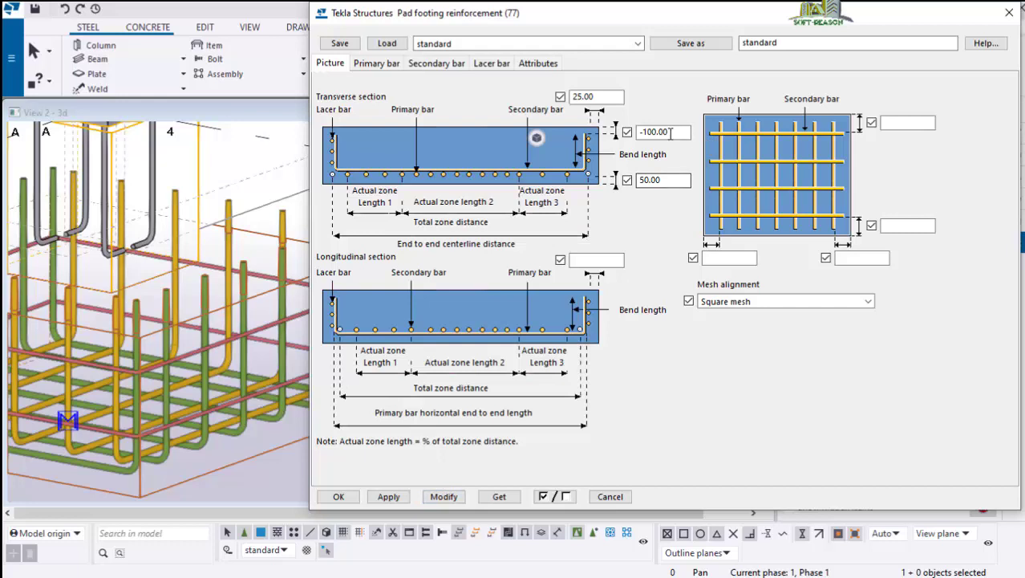
Set the top cover in the transverse section of the A/4 pad footing reinforcement to 100 and modify the cage
click(645, 132)
key(BackSpace)
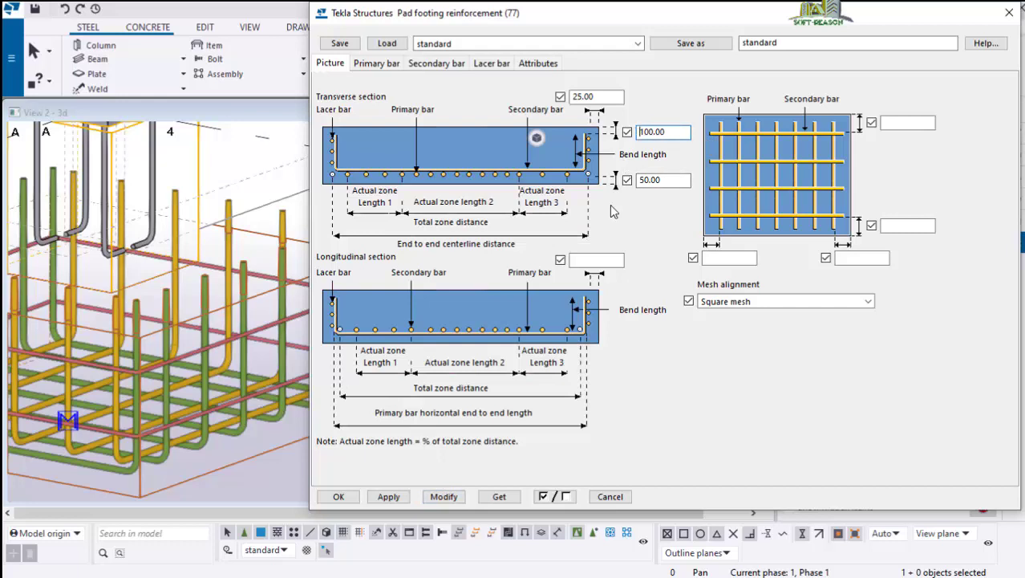
click(444, 497)
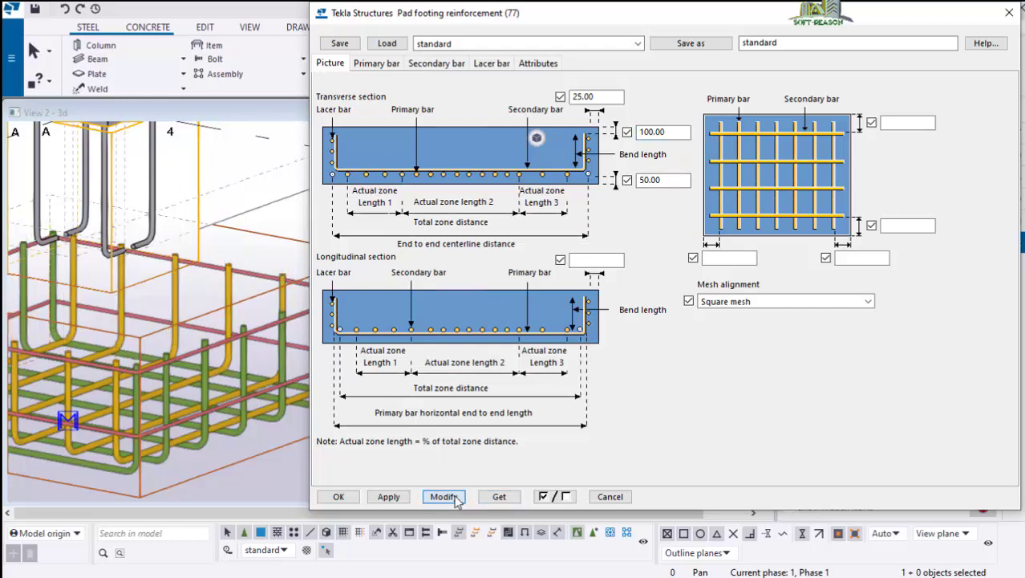
Examine how the reinforcement cage sits inside the A/4 footing from several angles and at close range
scroll(172, 377, down, 5)
scroll(175, 377, up, 2)
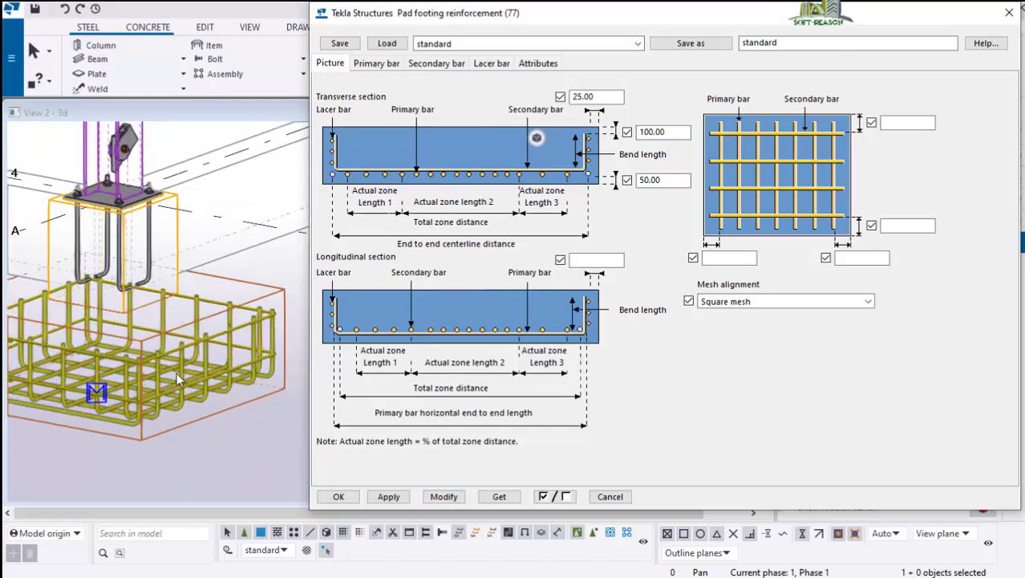
ctrl+middle_drag(155, 395, 189, 367)
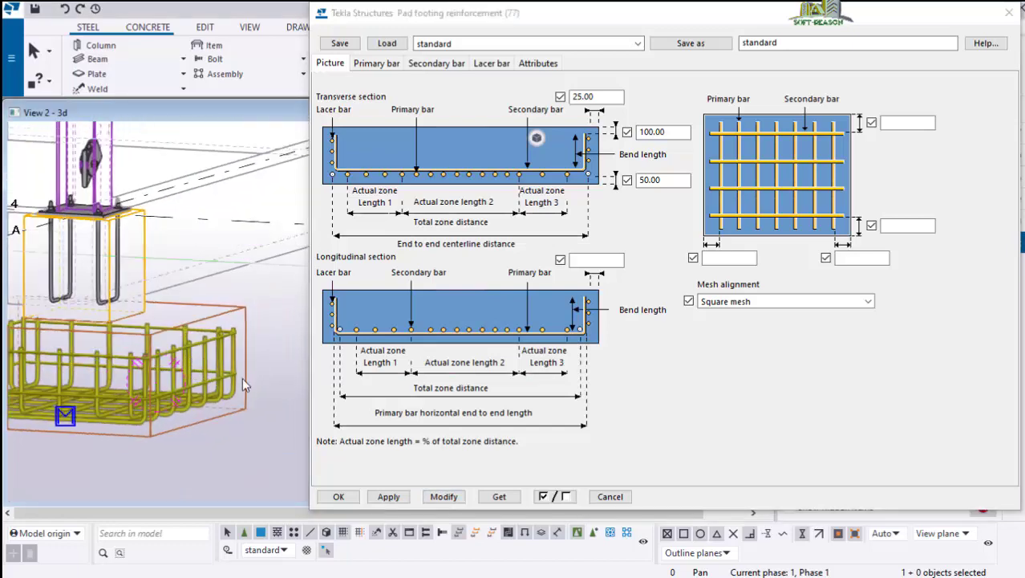
scroll(185, 374, down, 2)
ctrl+middle_drag(118, 384, 169, 406)
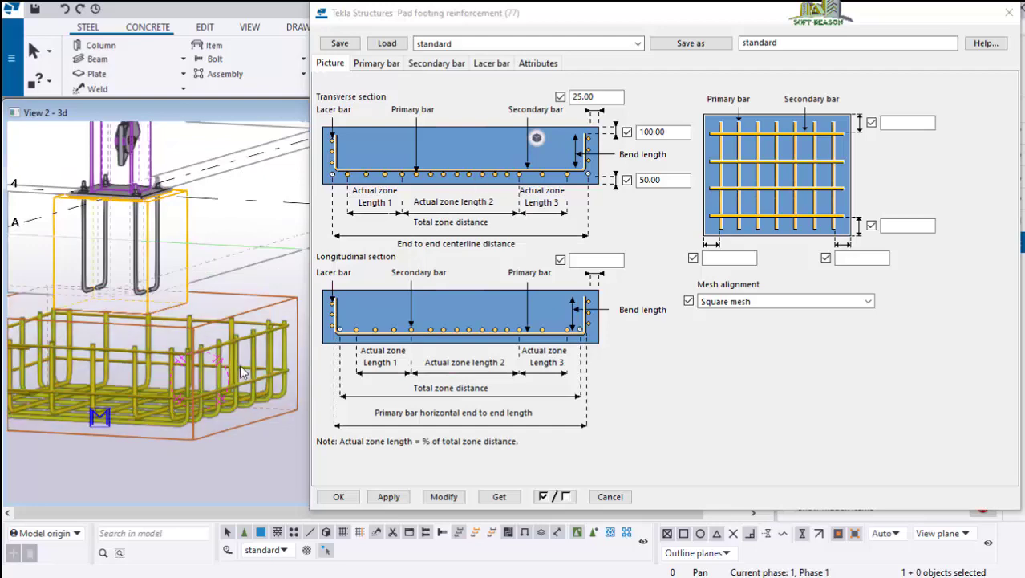
ctrl+middle_drag(230, 382, 202, 393)
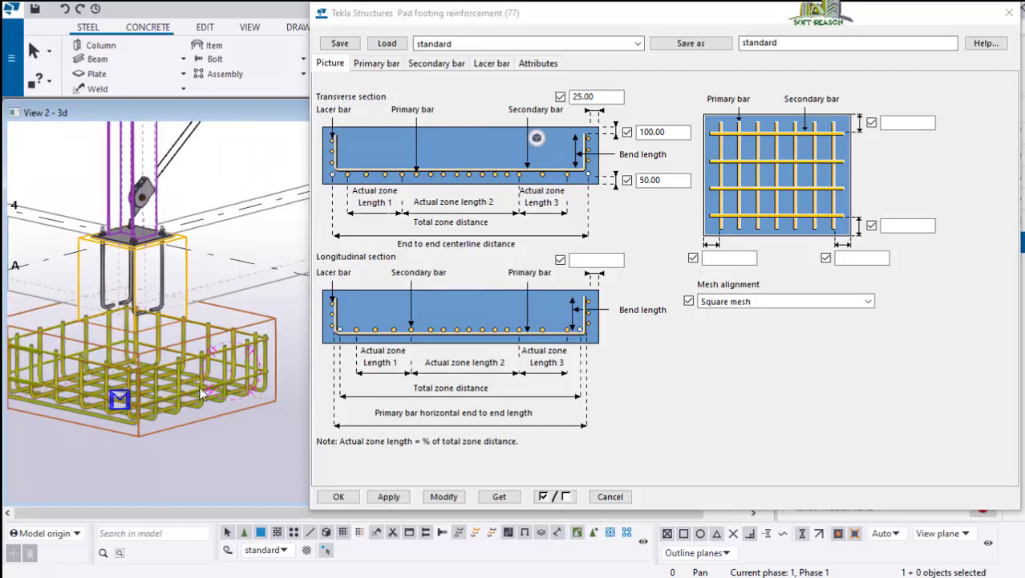
scroll(178, 397, up, 5)
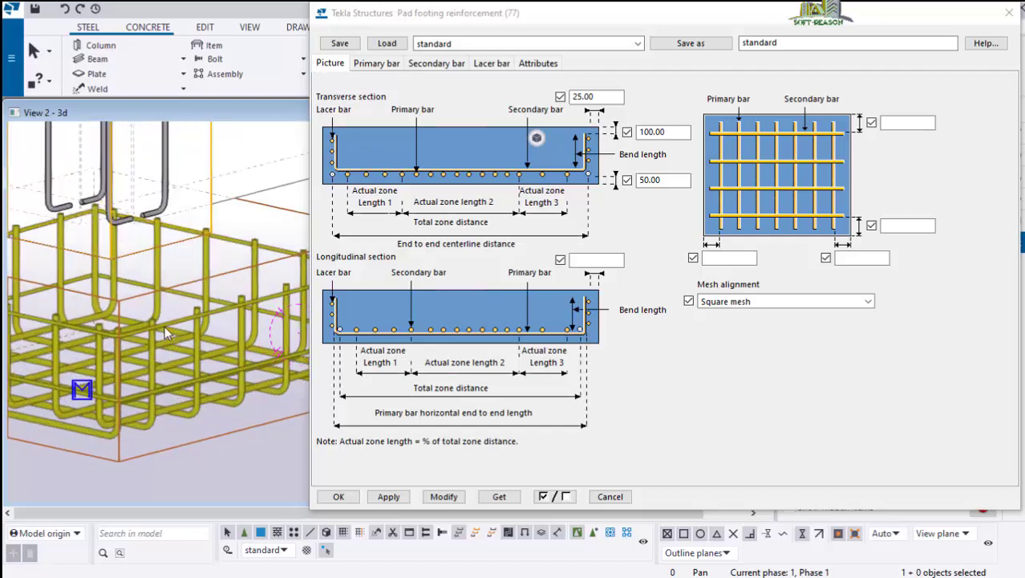
scroll(212, 340, down, 4)
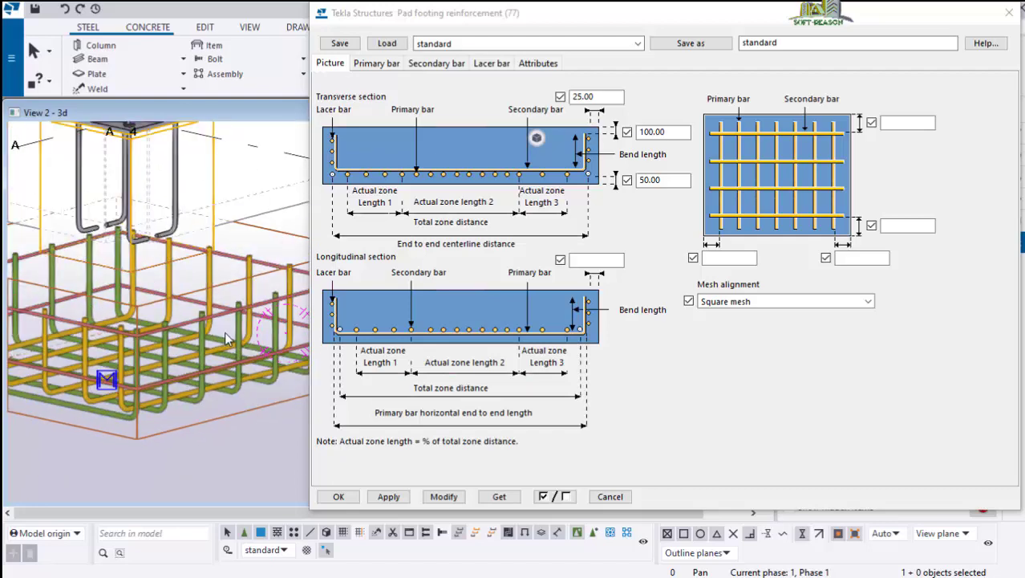
Set the lacer bar option of the A/4 pad footing reinforcement to No and modify the cage
click(492, 64)
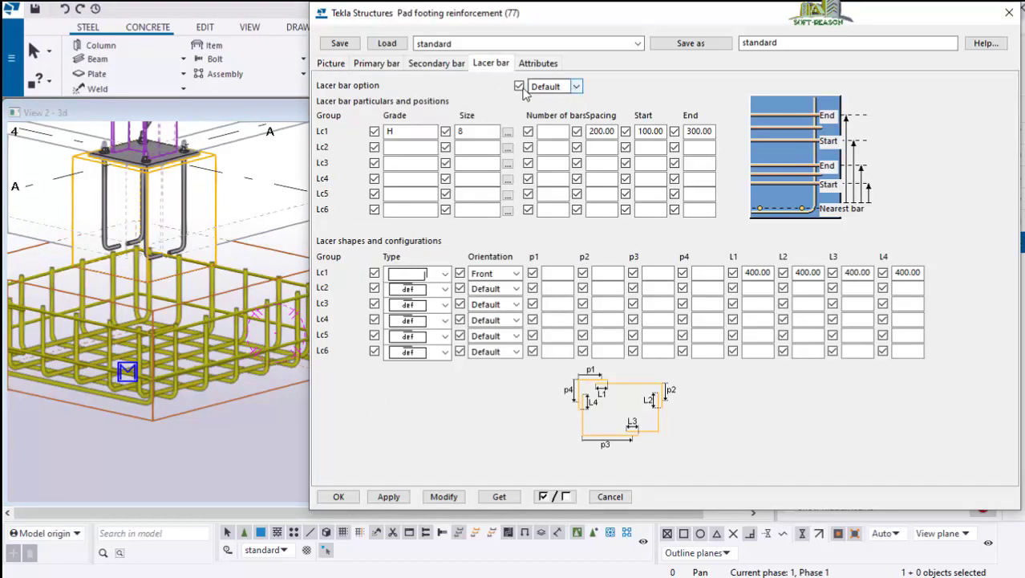
click(576, 86)
click(577, 87)
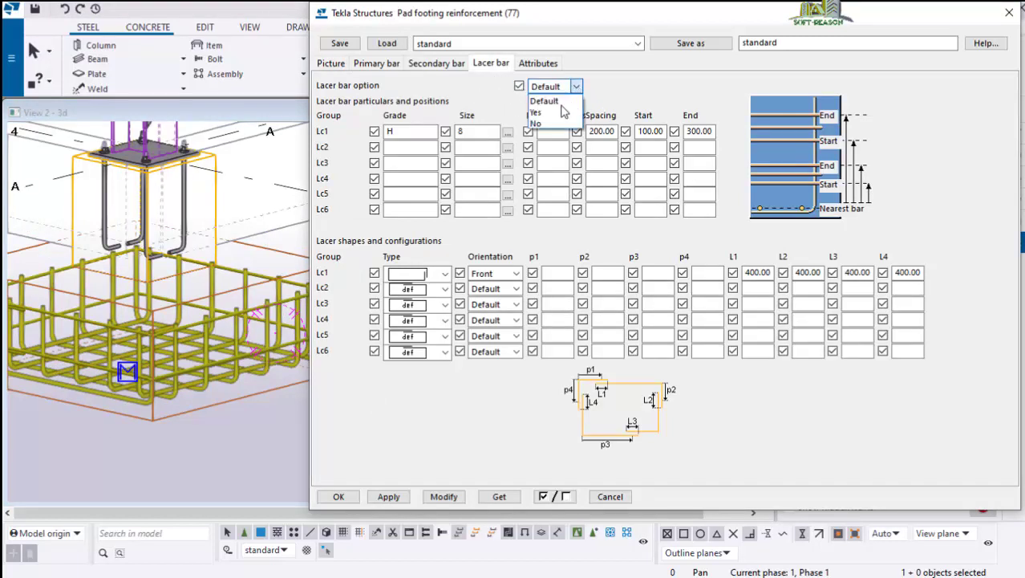
click(540, 112)
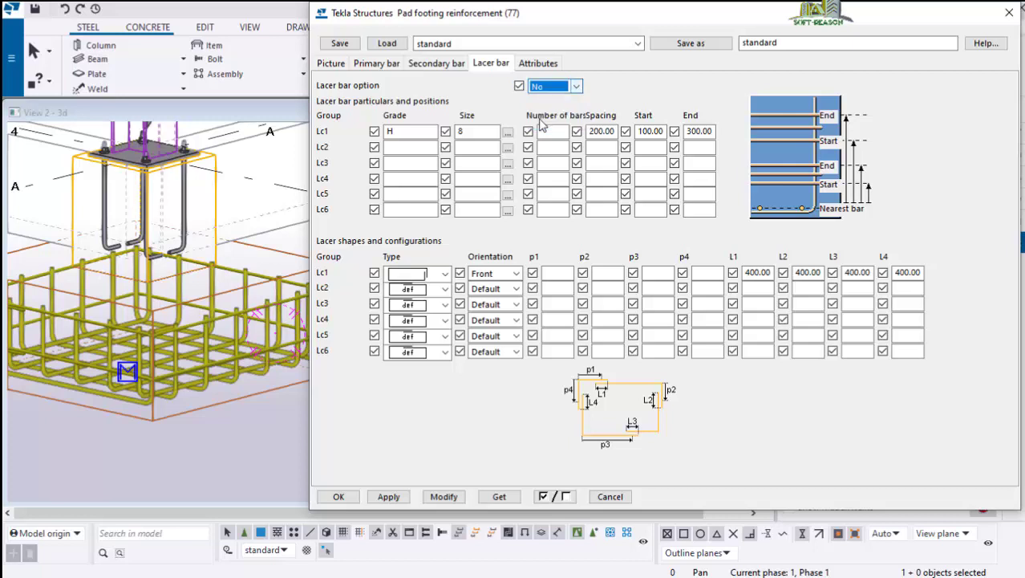
click(444, 496)
scroll(193, 340, up, 3)
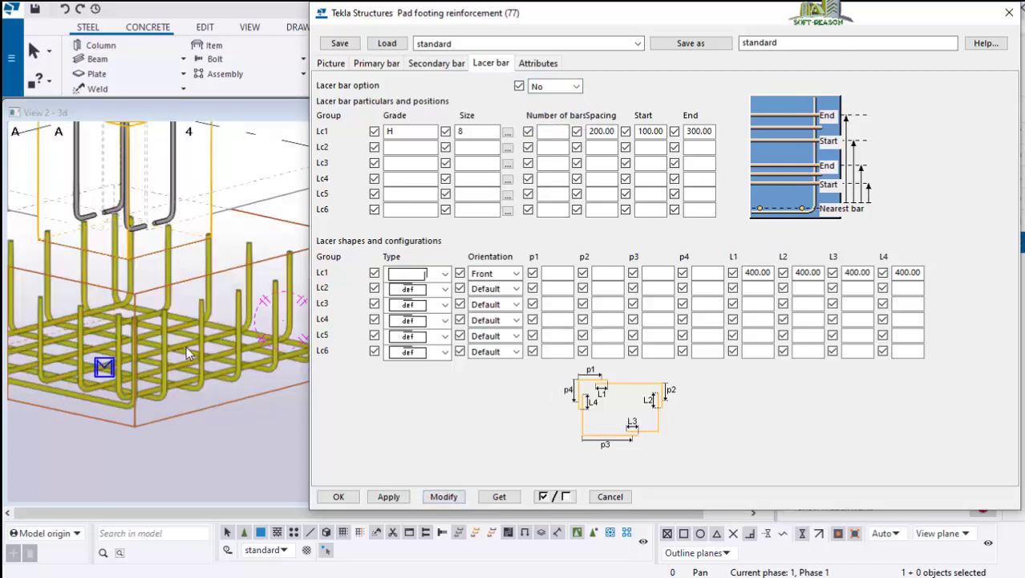
Restore the lacer bar option of the pad footing reinforcement to Default and modify the cage
click(571, 86)
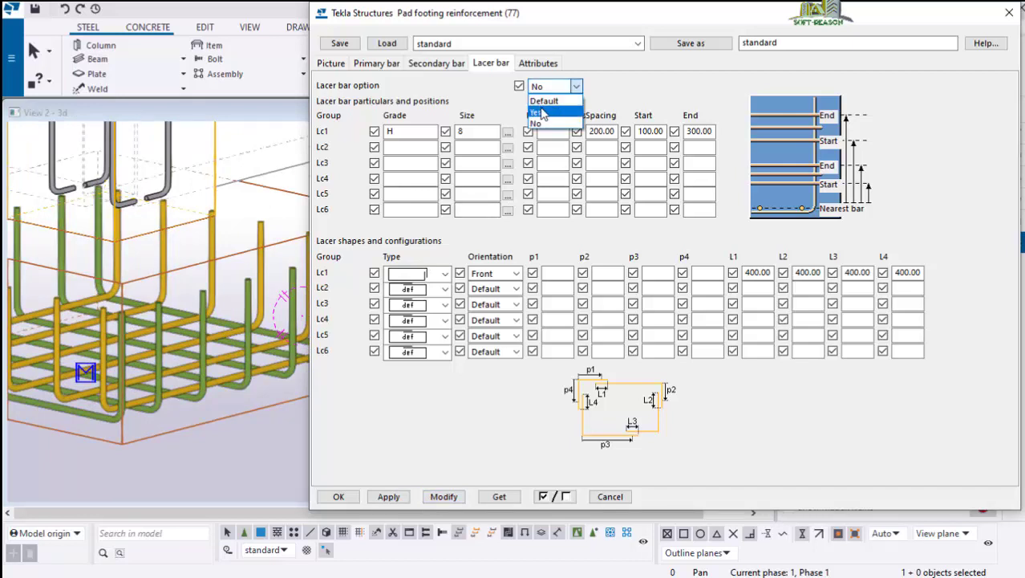
click(537, 112)
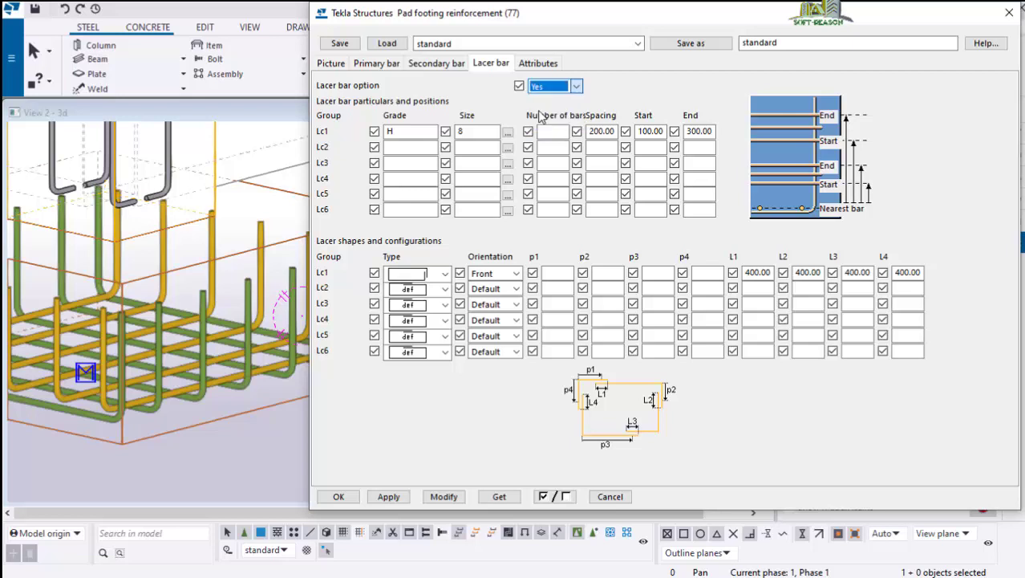
click(552, 87)
click(544, 101)
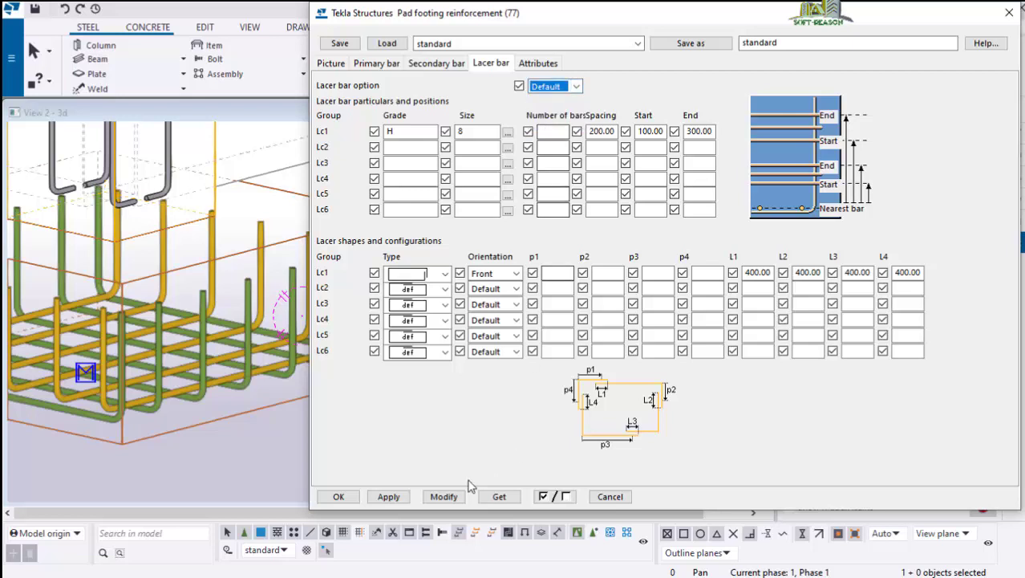
click(441, 495)
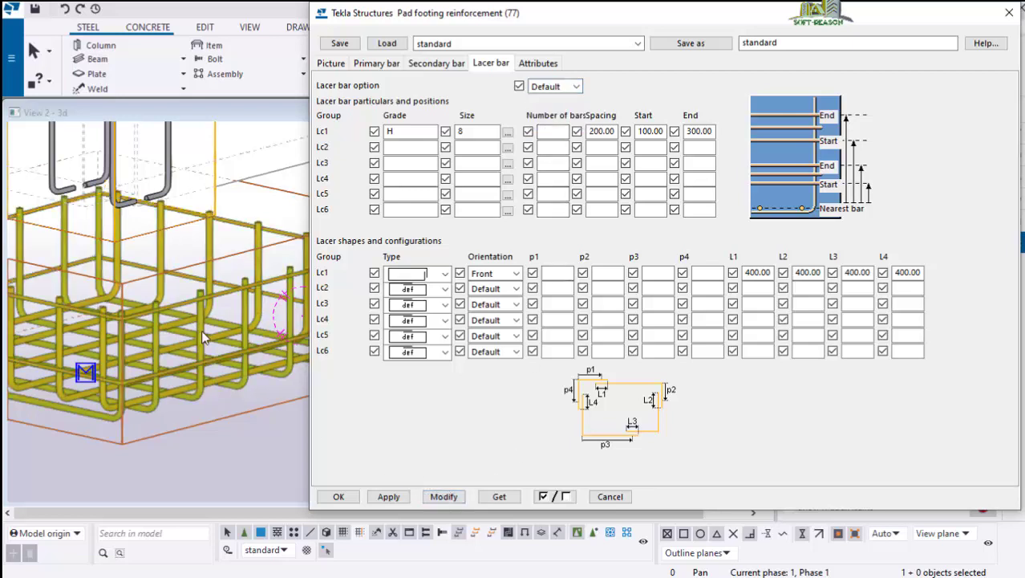
scroll(194, 332, down, 1)
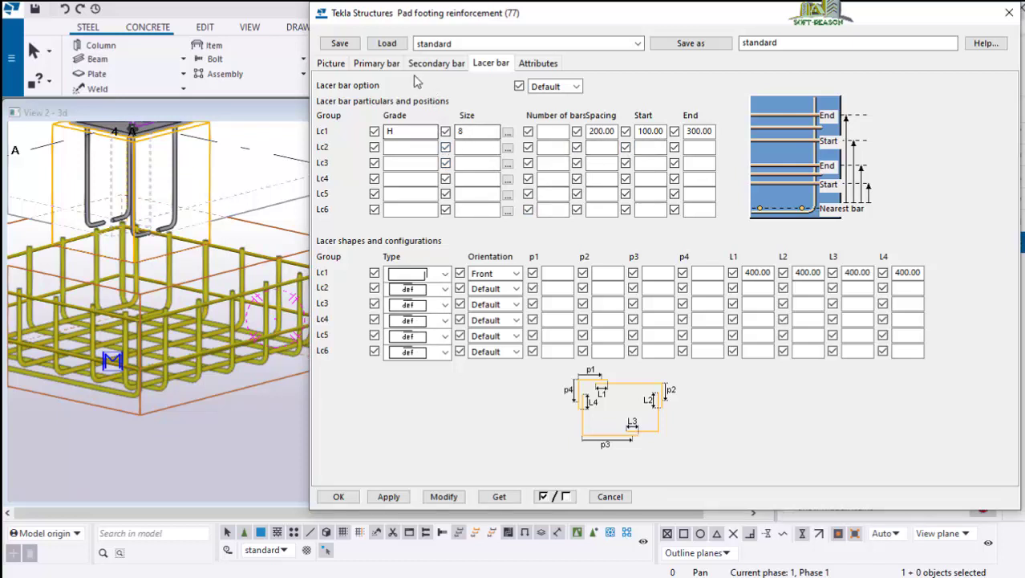
Set the primary bar size in zone 1 of the pad footing reinforcement to 12 and modify the cage
click(376, 64)
click(460, 145)
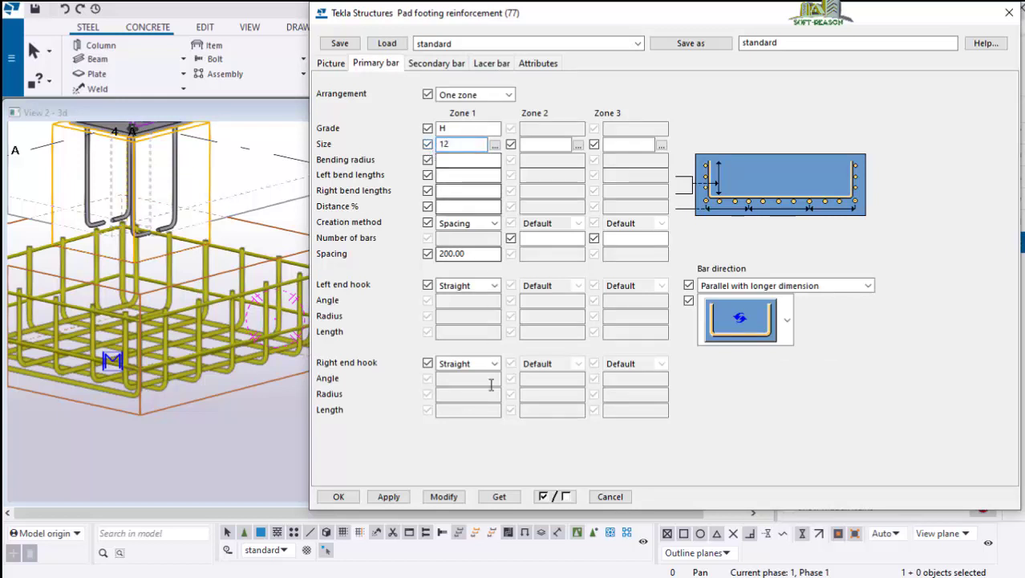
click(443, 496)
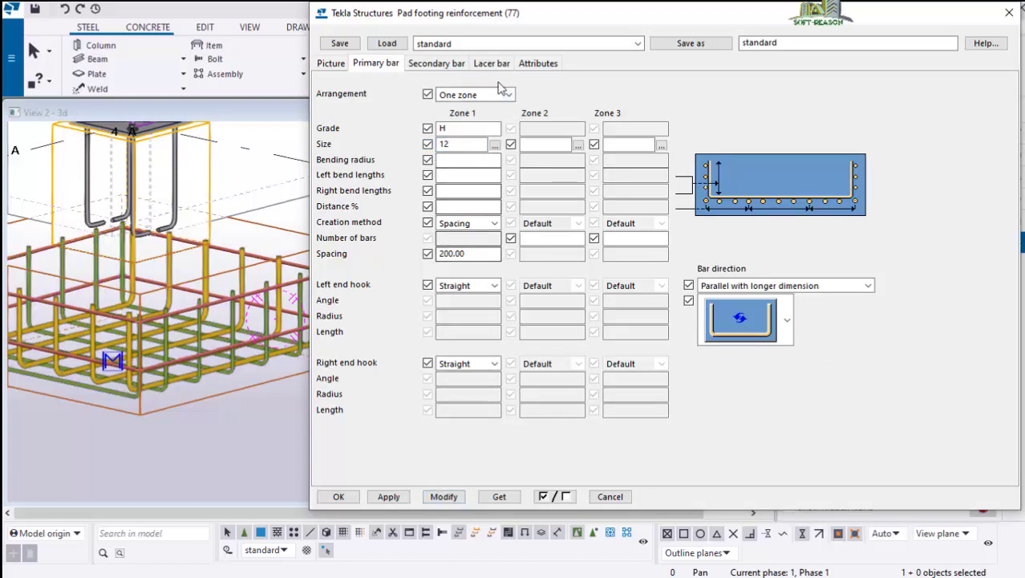
Set the secondary bar size in zone 1 to 12, modify the cage and accept the pad footing reinforcement settings
click(442, 64)
click(381, 67)
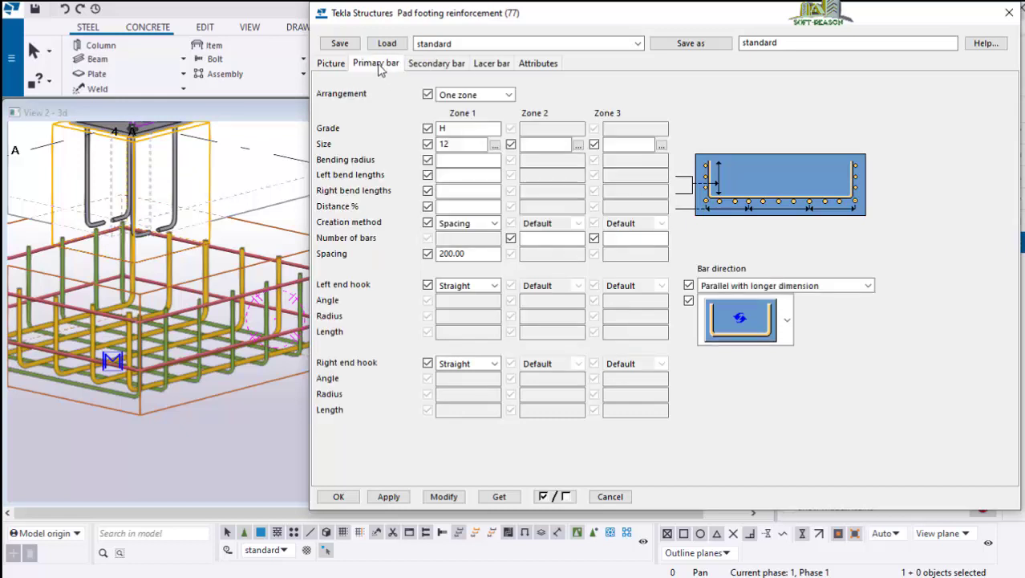
click(435, 64)
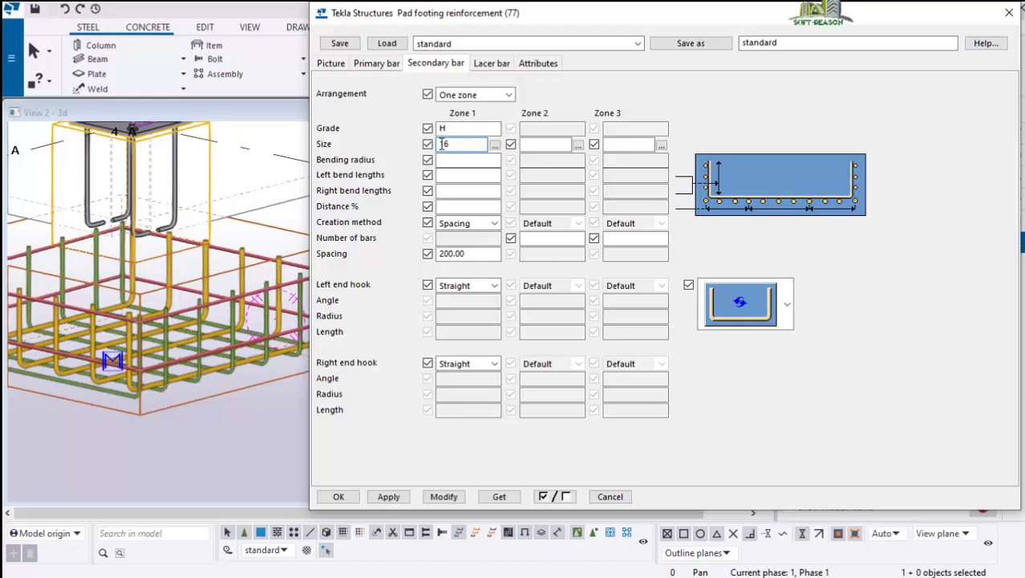
text(12)
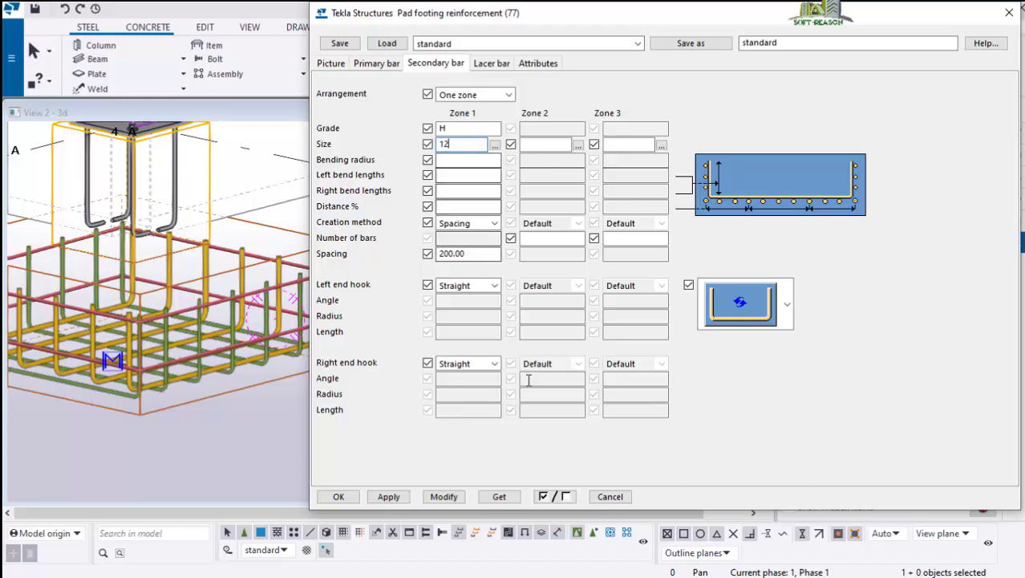
click(443, 497)
click(389, 496)
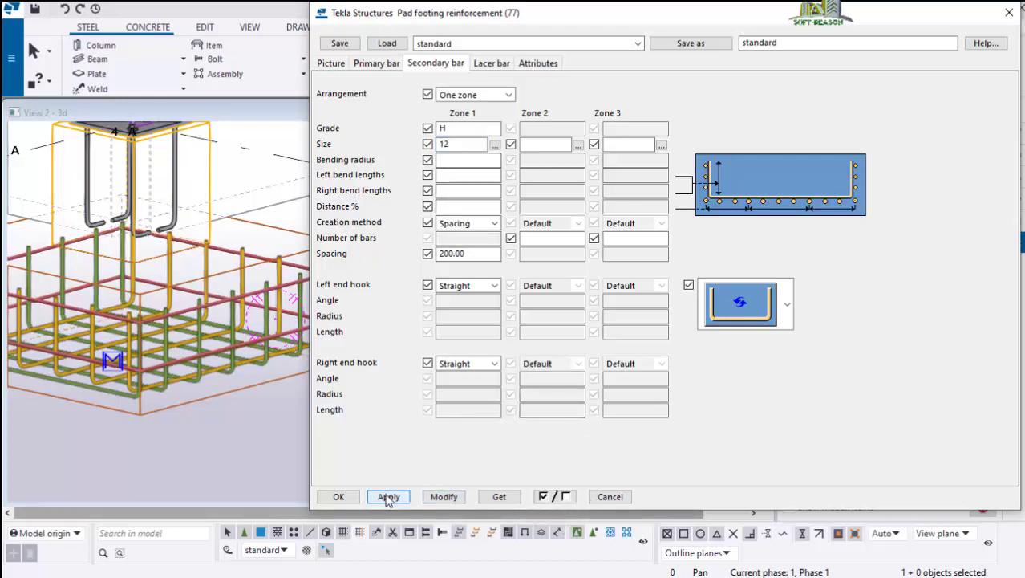
click(336, 497)
Examine the primary, secondary and lacer bars of the finished A/4 footing cage from different sides
scroll(535, 335, down, 2)
scroll(273, 269, up, 5)
scroll(273, 307, up, 1)
scroll(562, 366, down, 3)
scroll(408, 393, up, 3)
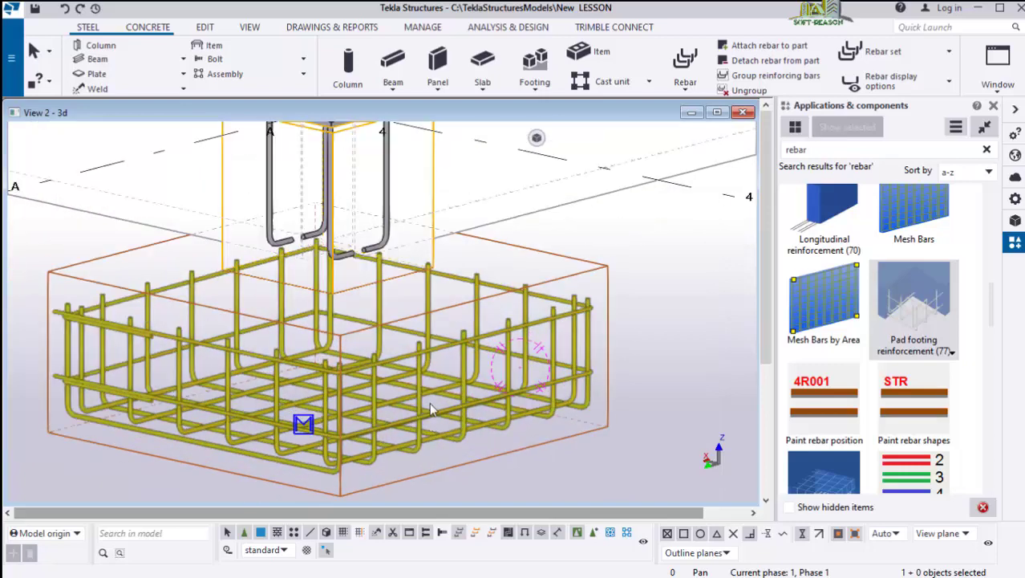
scroll(493, 383, down, 1)
ctrl+middle_drag(510, 379, 465, 379)
scroll(461, 377, down, 1)
scroll(425, 376, up, 1)
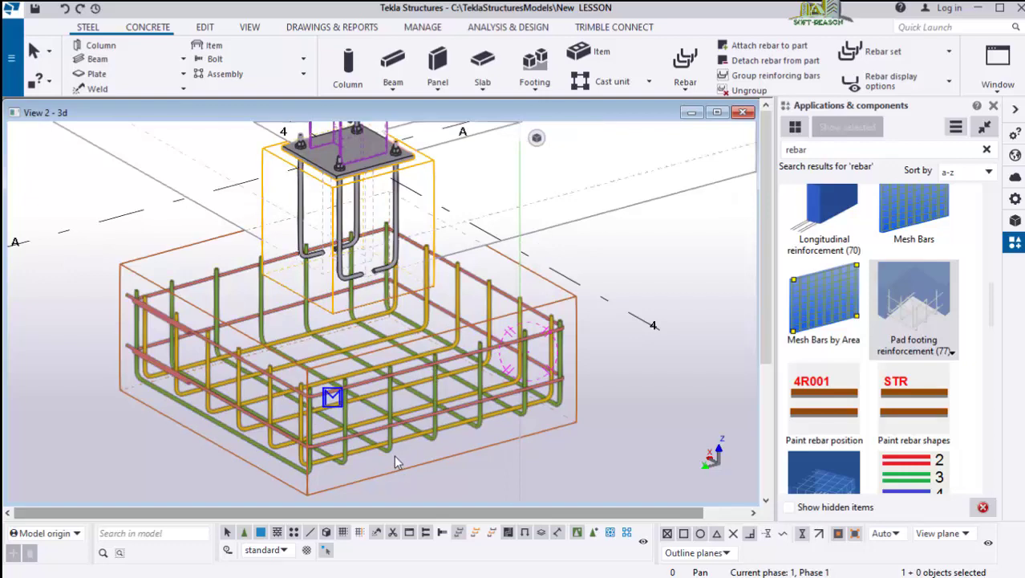
ctrl+middle_drag(471, 413, 477, 400)
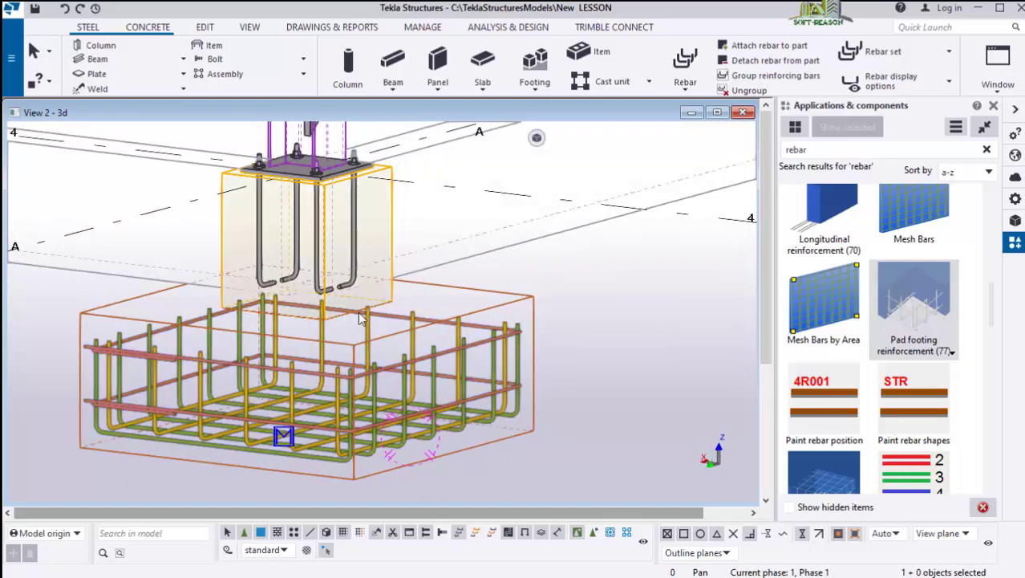
Locate the Starter bars for footing (87) component and apply it to the concrete pedestal on the A/4 footing
scroll(906, 361, down, 3)
scroll(911, 373, up, 8)
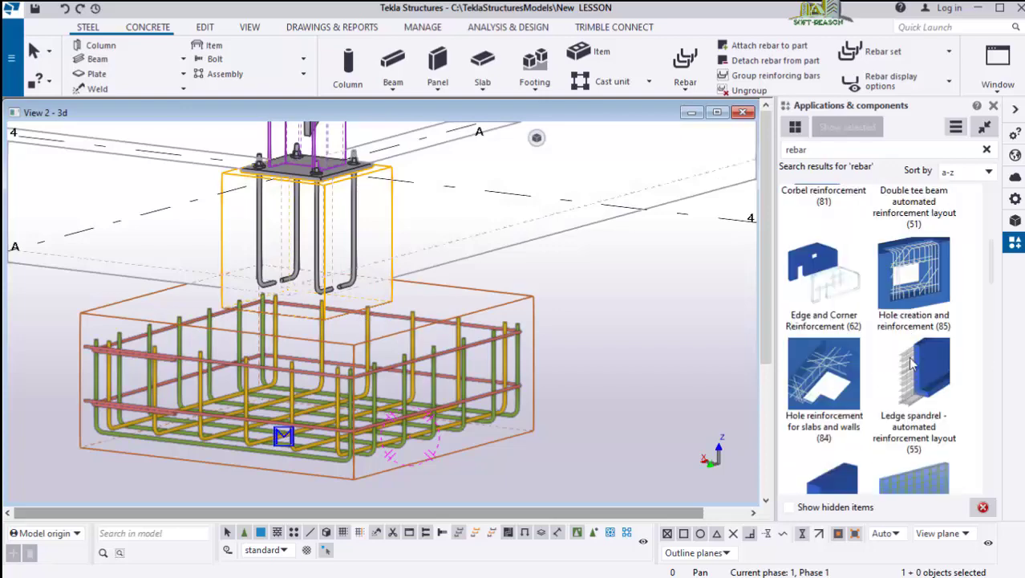
scroll(910, 357, up, 2)
scroll(913, 349, up, 3)
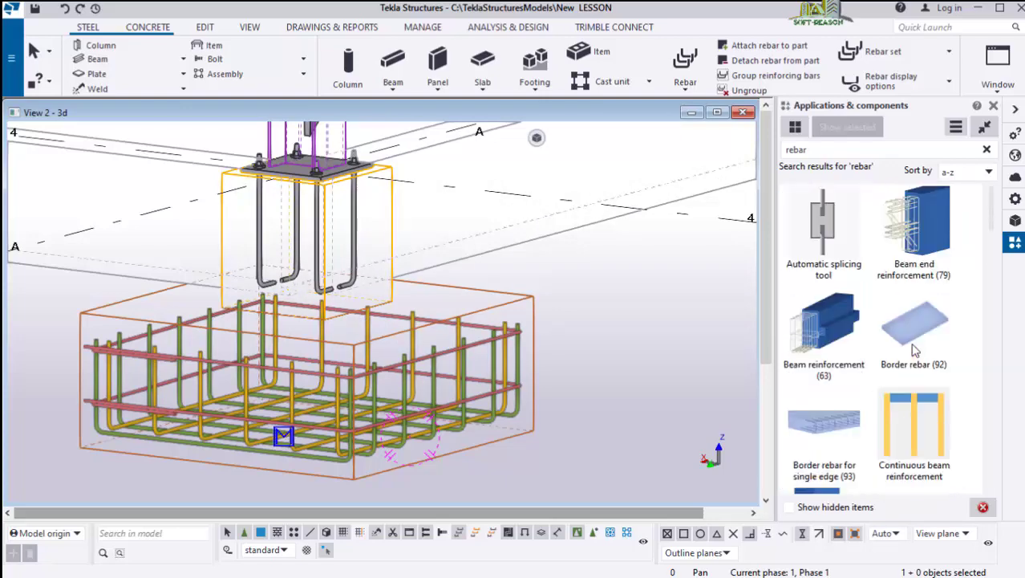
scroll(914, 350, down, 7)
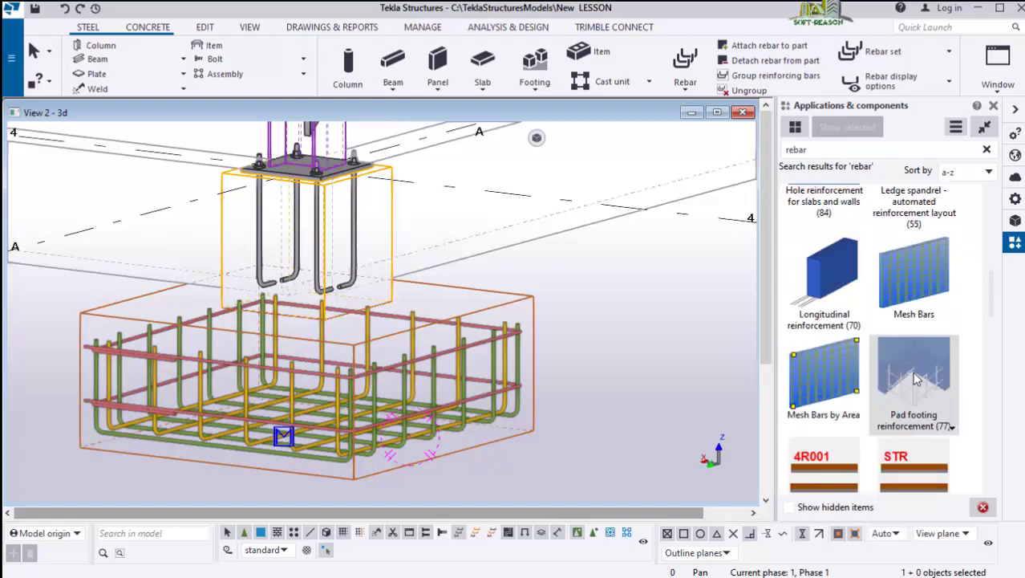
scroll(915, 380, down, 8)
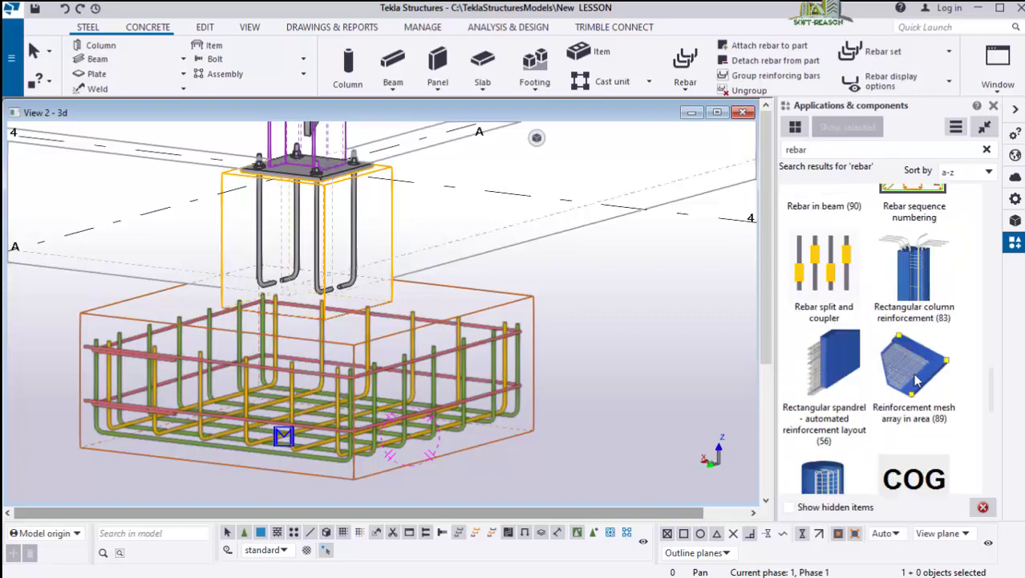
scroll(915, 380, down, 3)
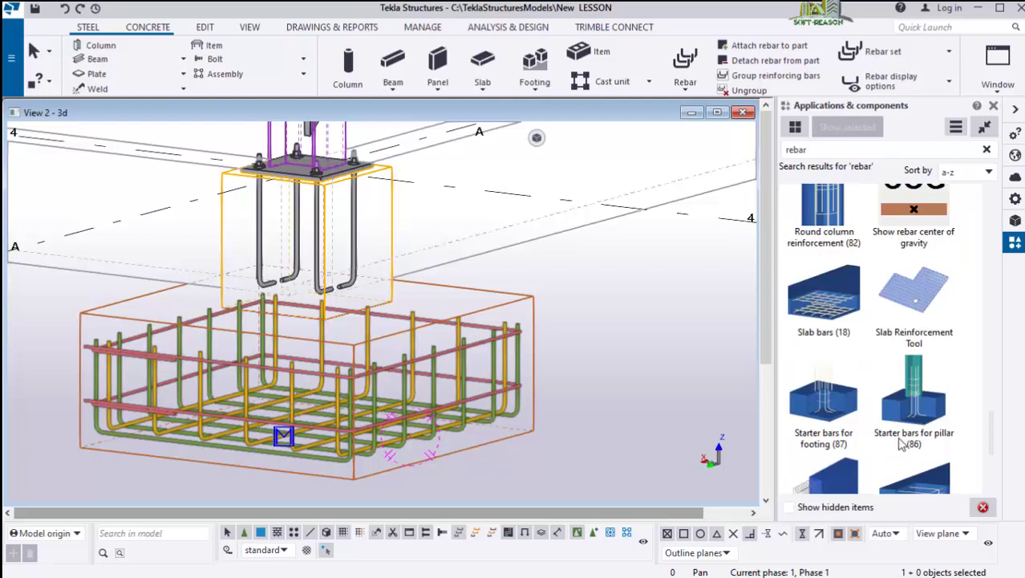
scroll(834, 454, up, 1)
scroll(826, 452, down, 2)
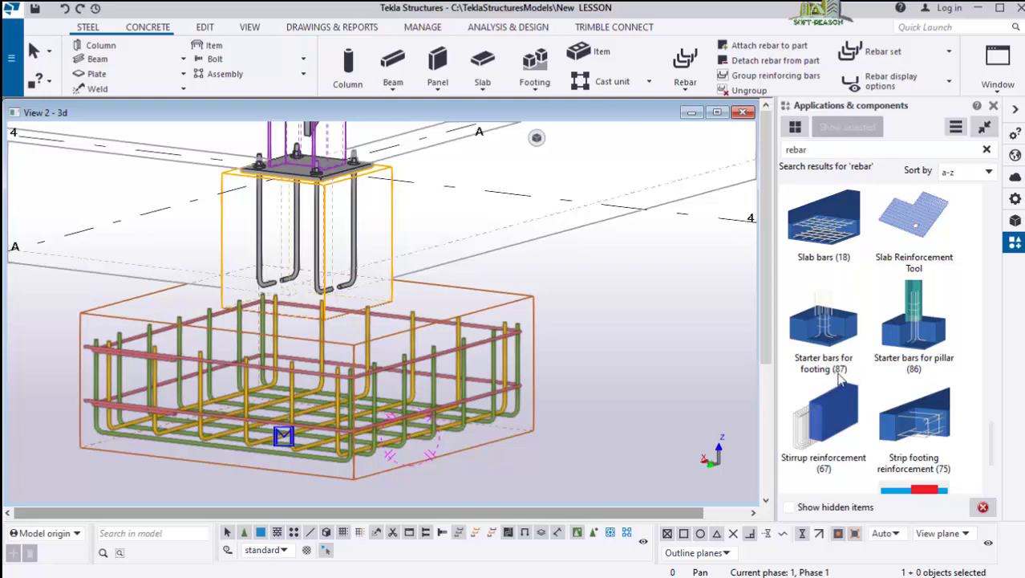
click(824, 325)
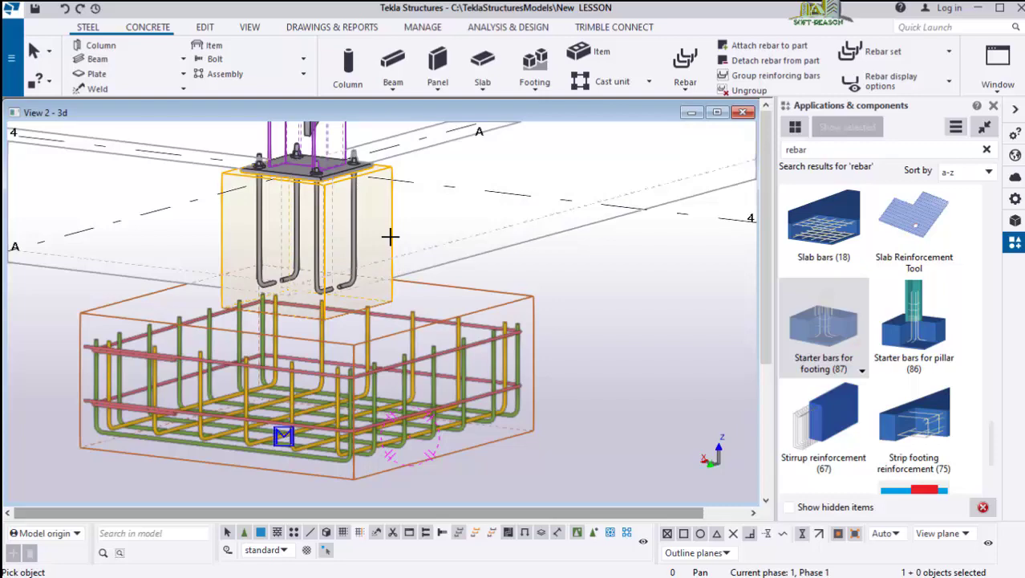
click(404, 277)
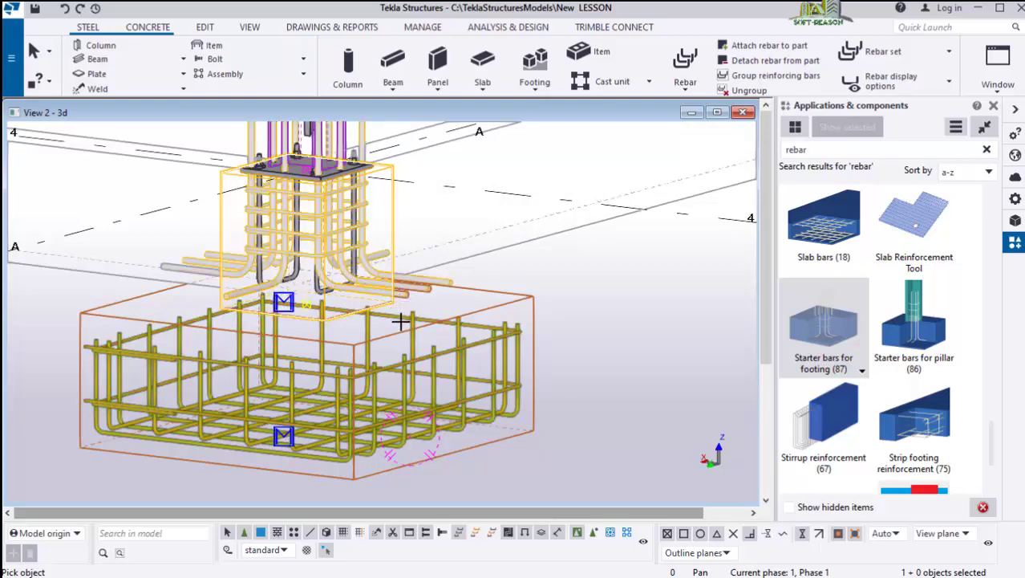
scroll(377, 340, down, 2)
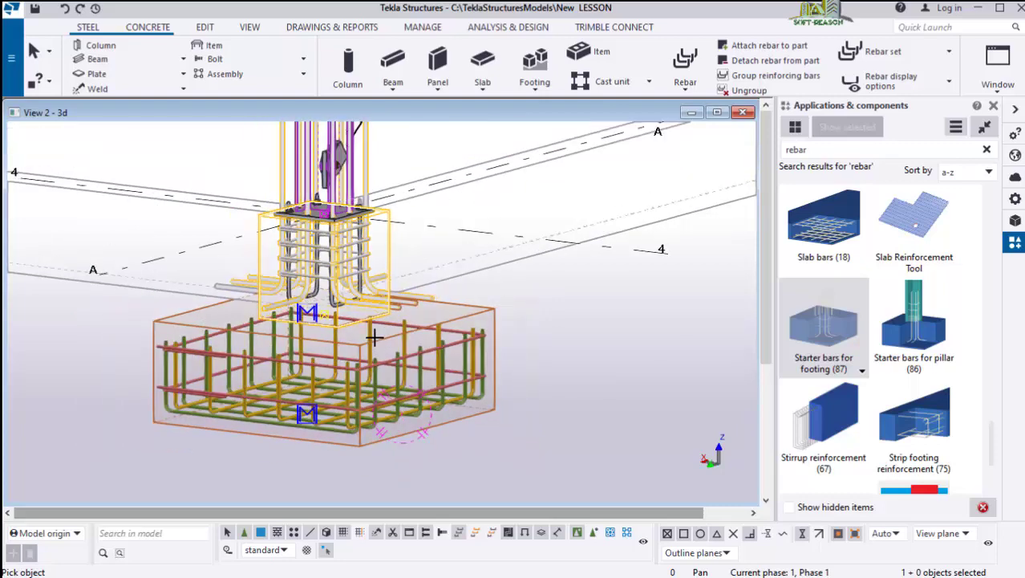
Undo the starter bars on the pedestal, apply the same component to the A/4 pad footing and end the command
click(66, 12)
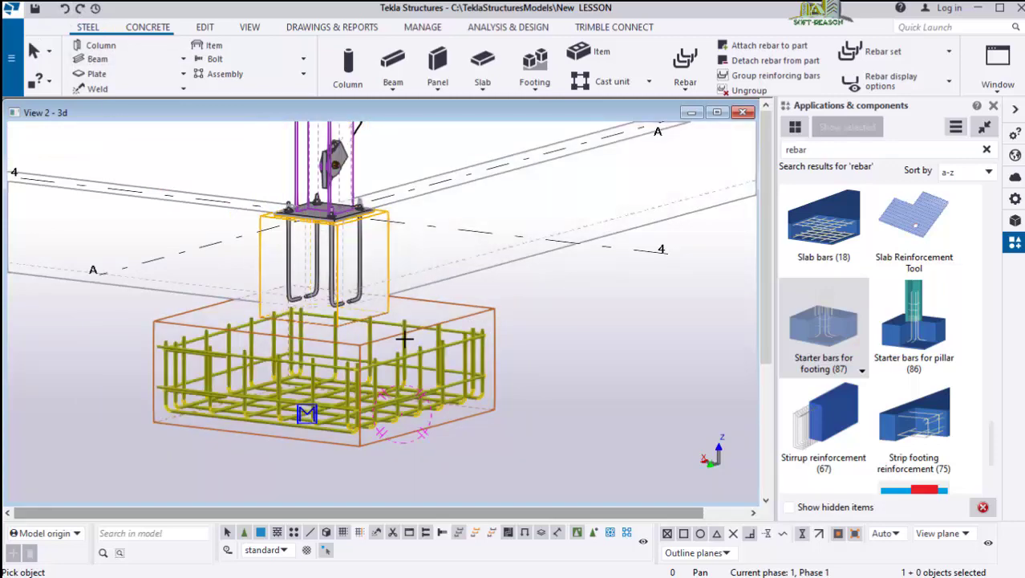
scroll(494, 315, up, 2)
click(504, 303)
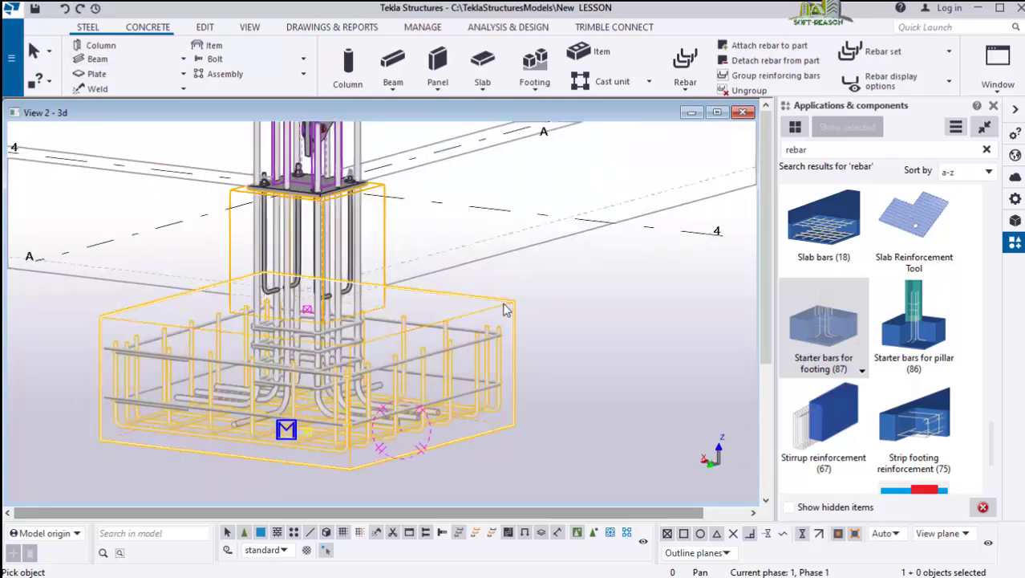
scroll(292, 345, up, 1)
scroll(319, 295, down, 2)
scroll(319, 295, down, 1)
scroll(338, 226, up, 1)
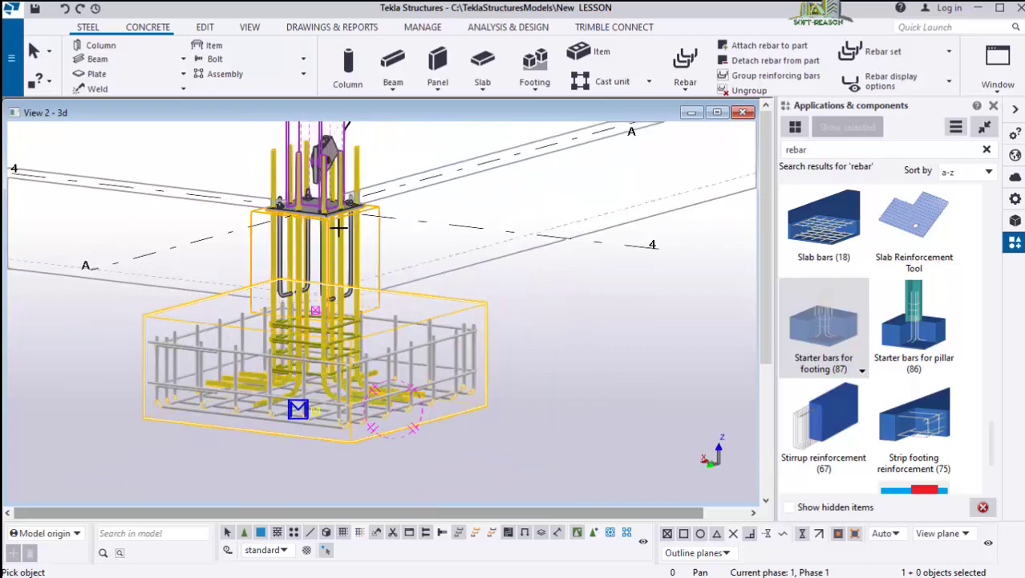
scroll(343, 301, up, 2)
ctrl+middle_drag(352, 301, 347, 357)
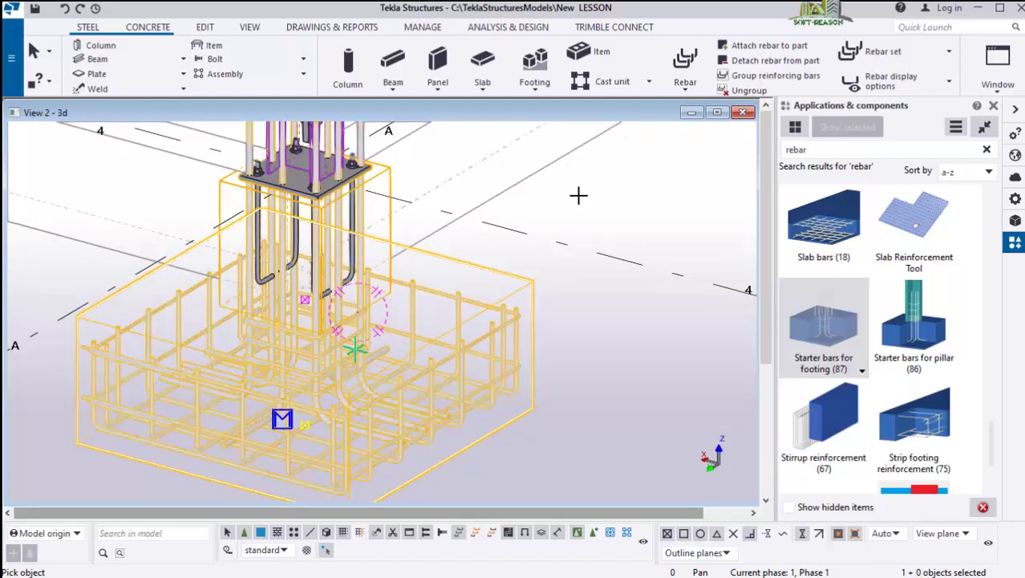
right_click(616, 173)
click(648, 181)
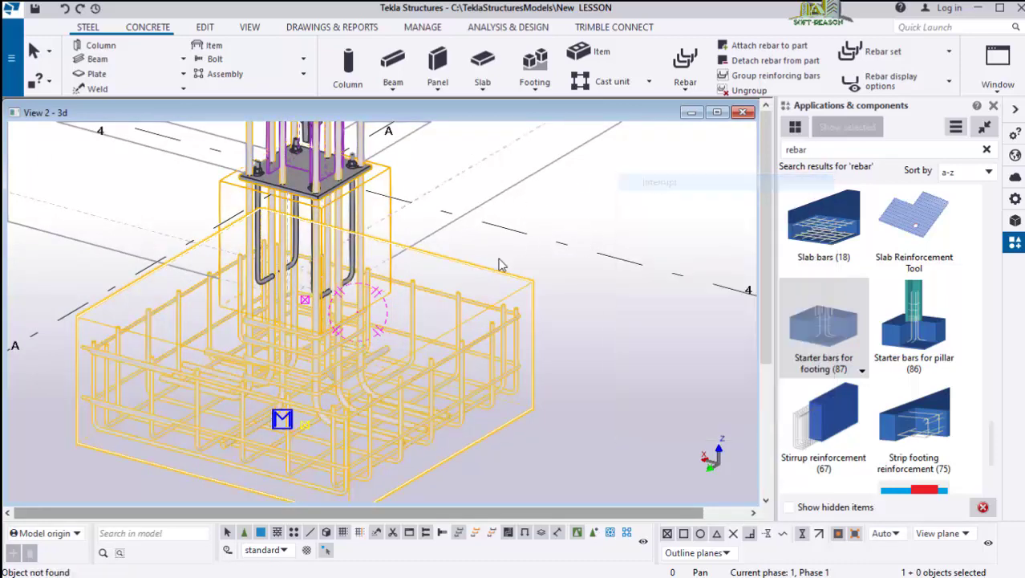
Open the Starter bars for footing (87) properties of the bars in the A/4 pad footing
scroll(395, 255, up, 2)
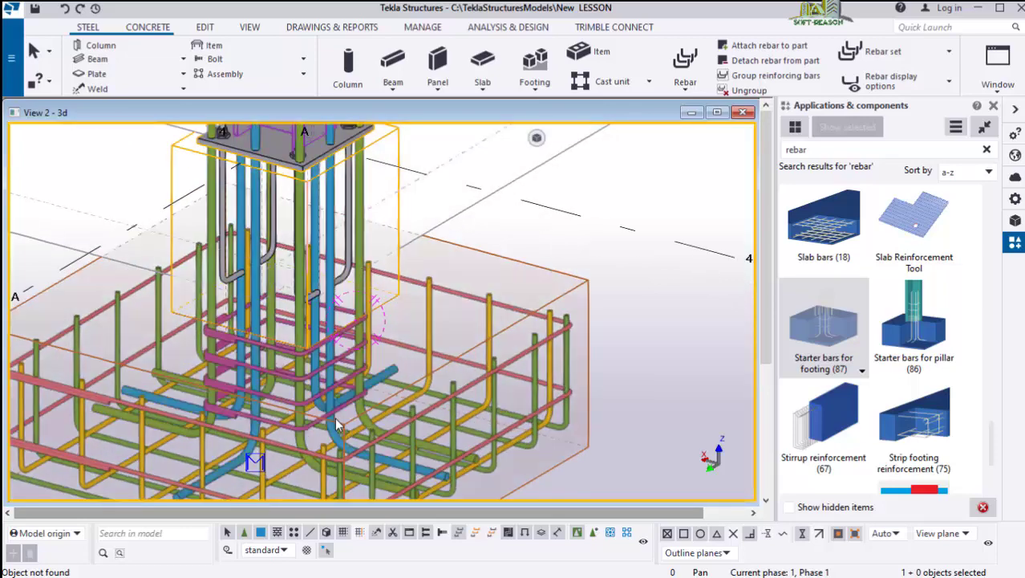
scroll(333, 401, up, 3)
double_click(317, 391)
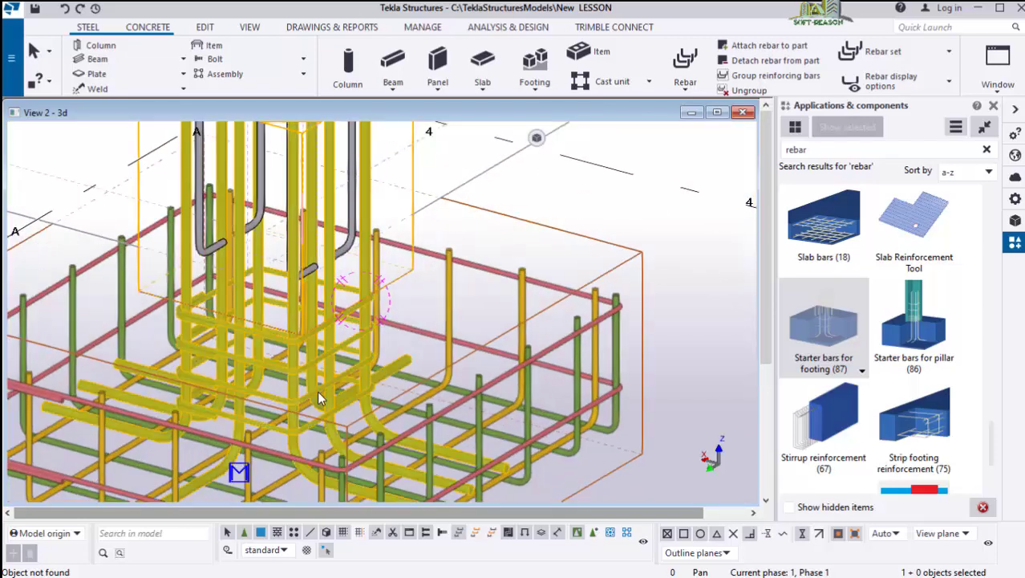
Examine how far the starter bars project past the pedestal and base plate, in both solid and see-through display
scroll(156, 274, down, 3)
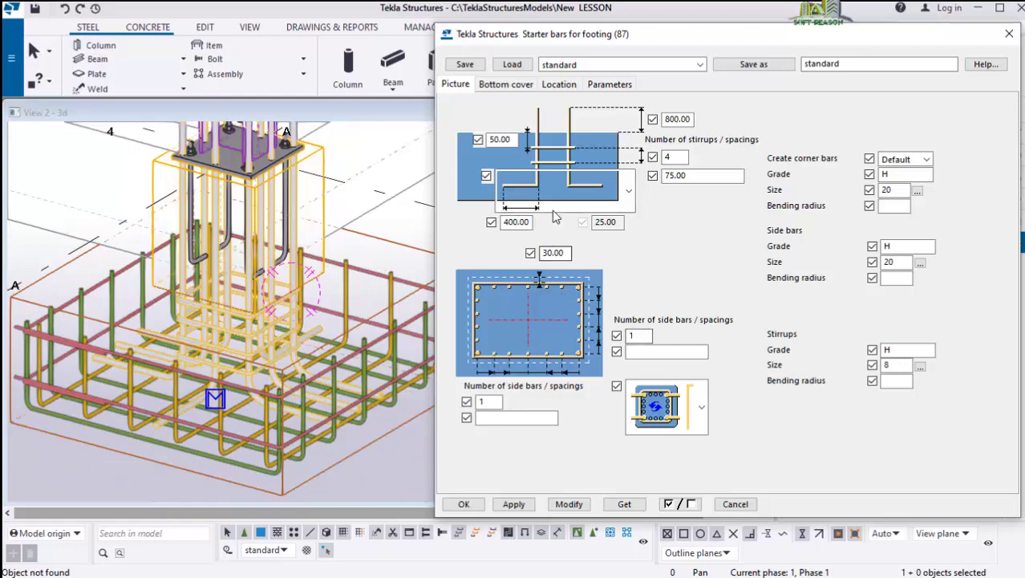
scroll(296, 315, up, 1)
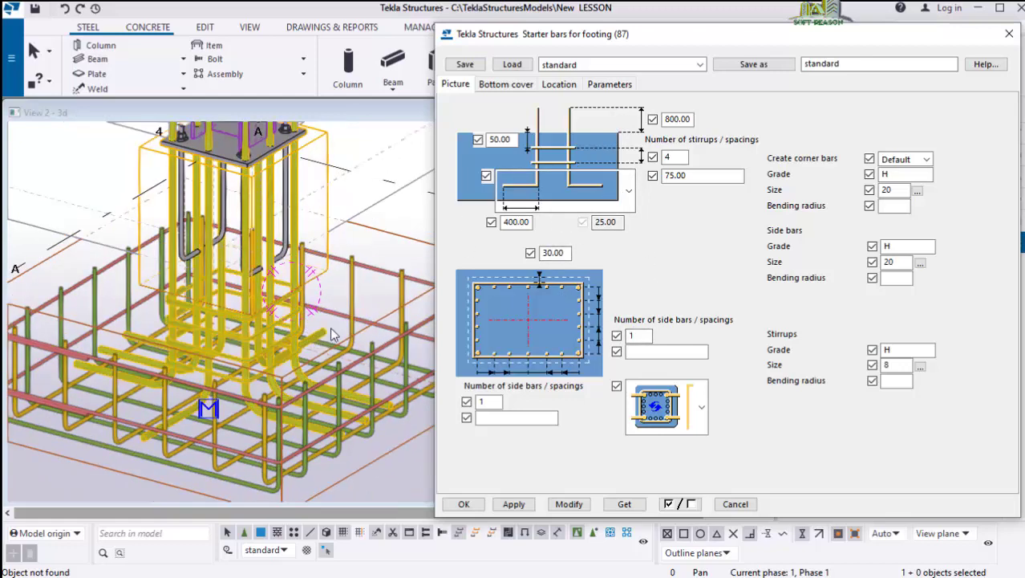
scroll(298, 325, down, 2)
scroll(279, 337, down, 3)
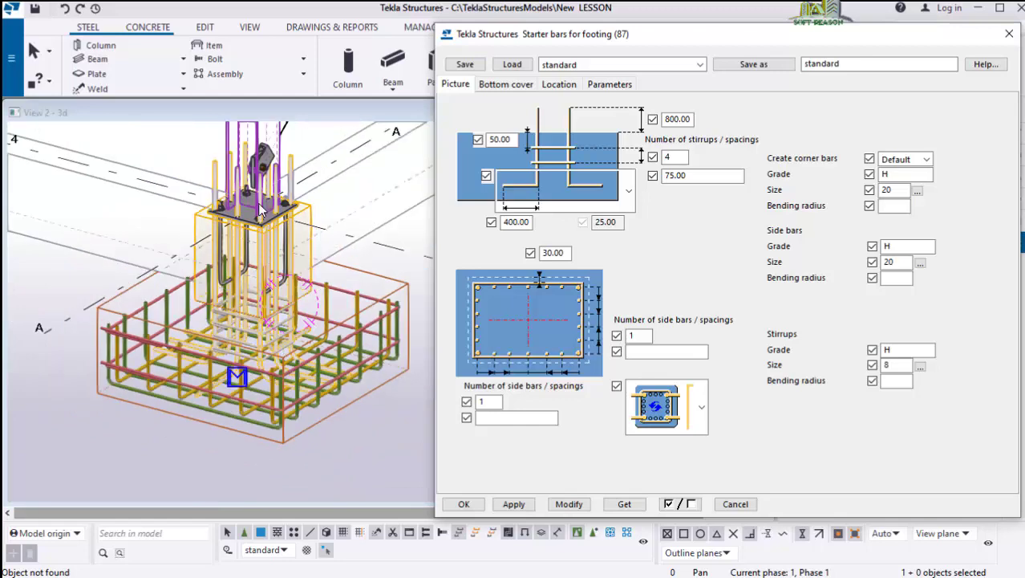
scroll(273, 211, up, 2)
ctrl+middle_drag(275, 217, 273, 218)
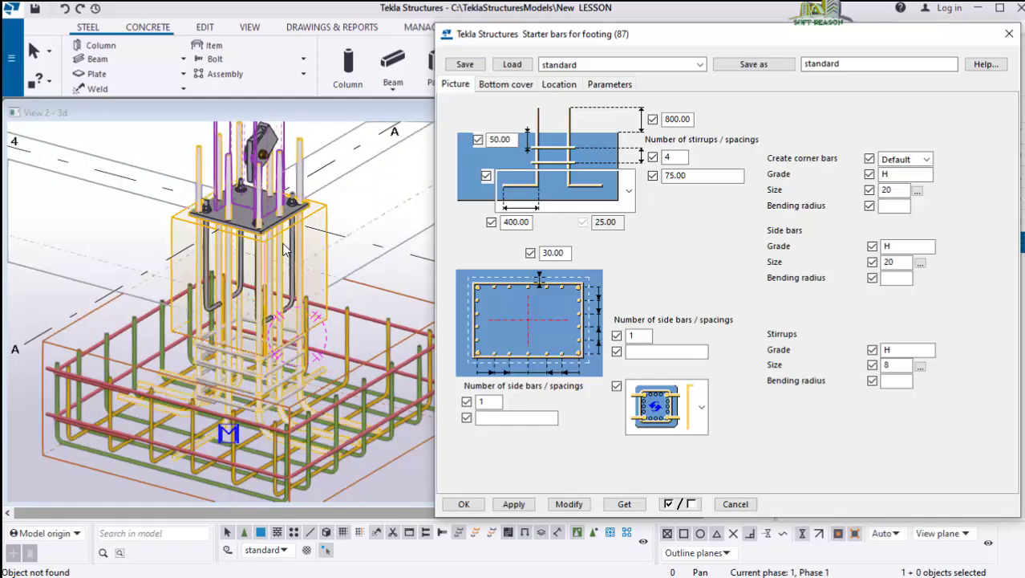
ctrl+middle_drag(229, 251, 289, 242)
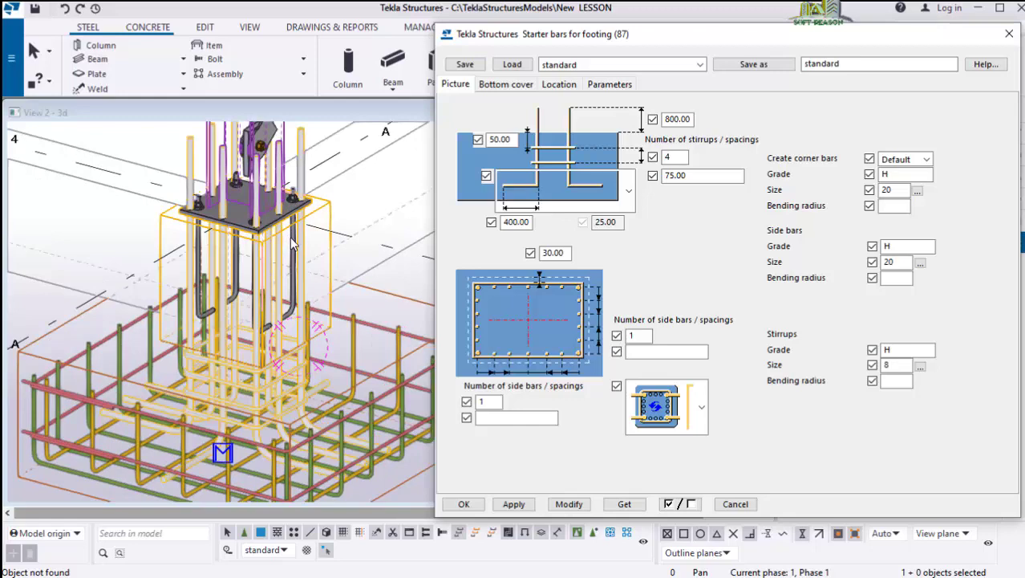
click(110, 240)
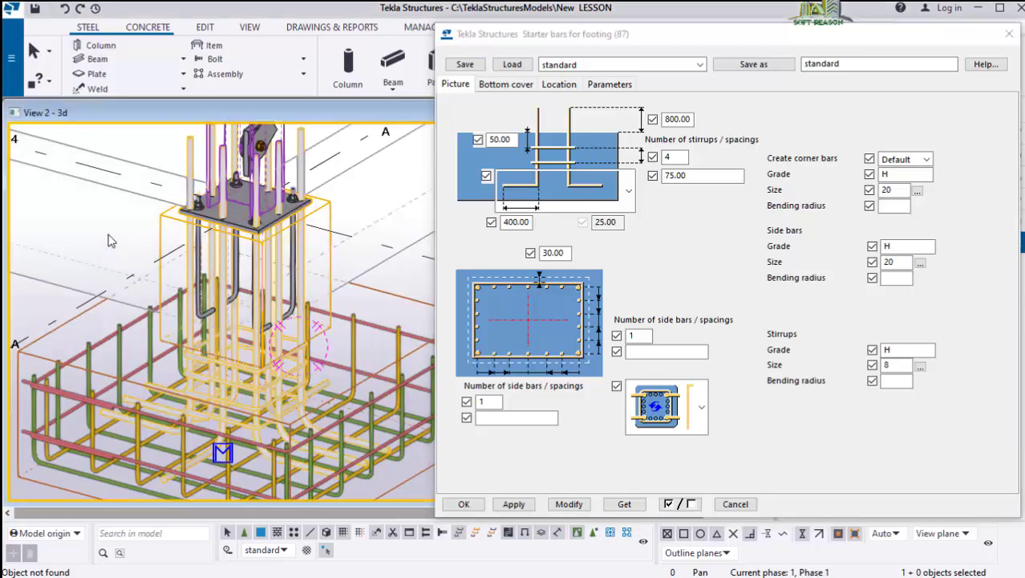
key(ctrl+4)
scroll(232, 178, up, 1)
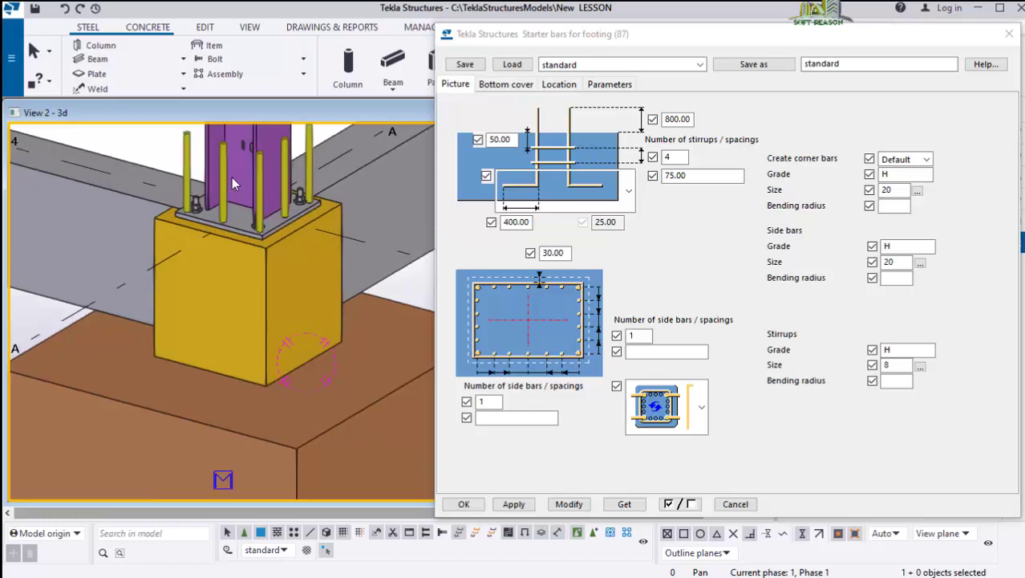
scroll(257, 242, down, 3)
mouse_move(235, 239)
ctrl+middle_down()
mouse_move(189, 251)
mouse_move(297, 226)
mouse_move(365, 321)
mouse_move(357, 398)
mouse_move(241, 337)
mouse_move(213, 259)
mouse_move(272, 236)
mouse_move(240, 240)
ctrl+middle_up()
key(ctrl+1)
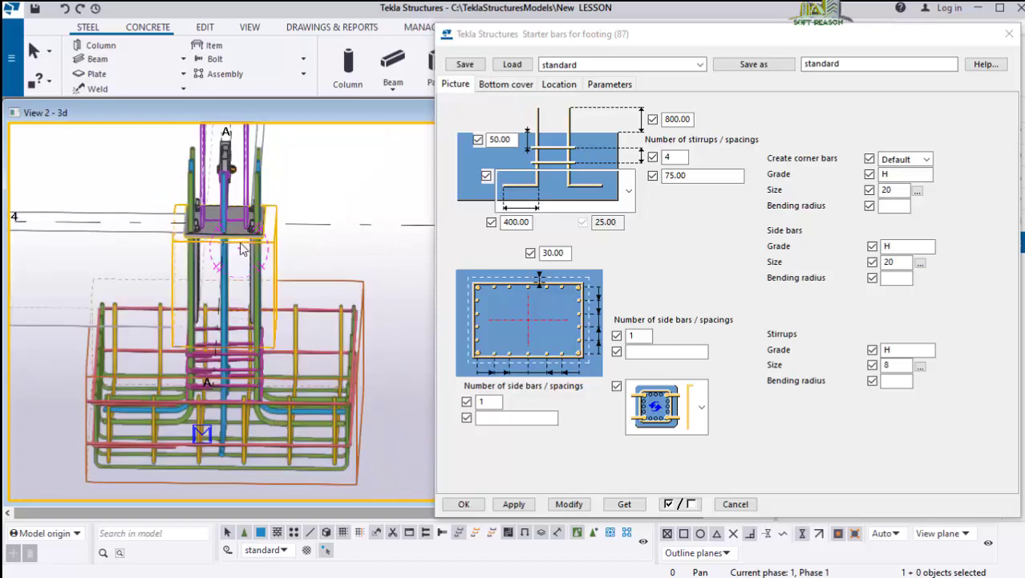
ctrl+middle_drag(261, 327, 266, 344)
scroll(267, 343, up, 2)
Set the starter bars' projection above the top of the footing to 500 and modify the component
double_click(240, 337)
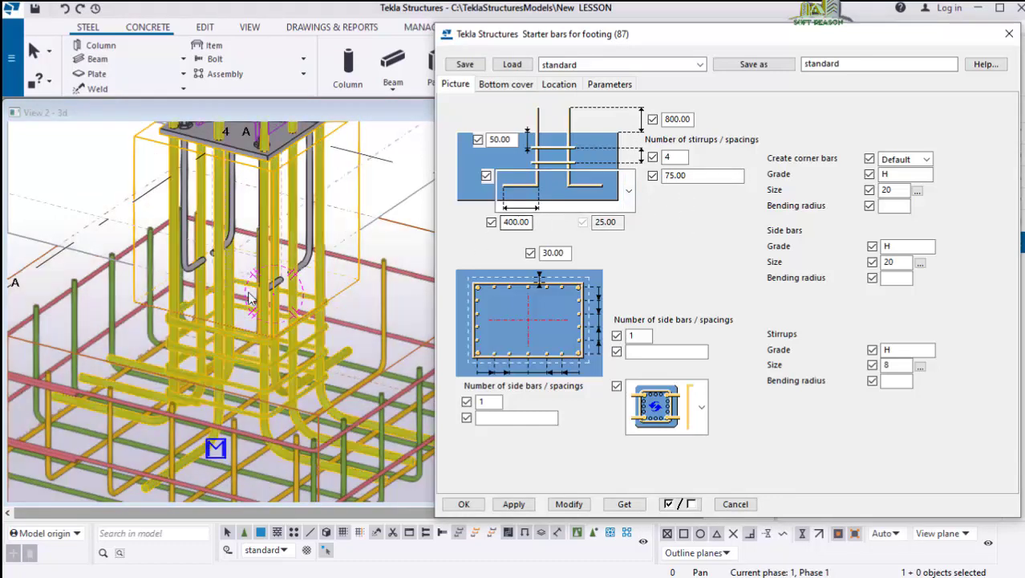
scroll(249, 287, down, 2)
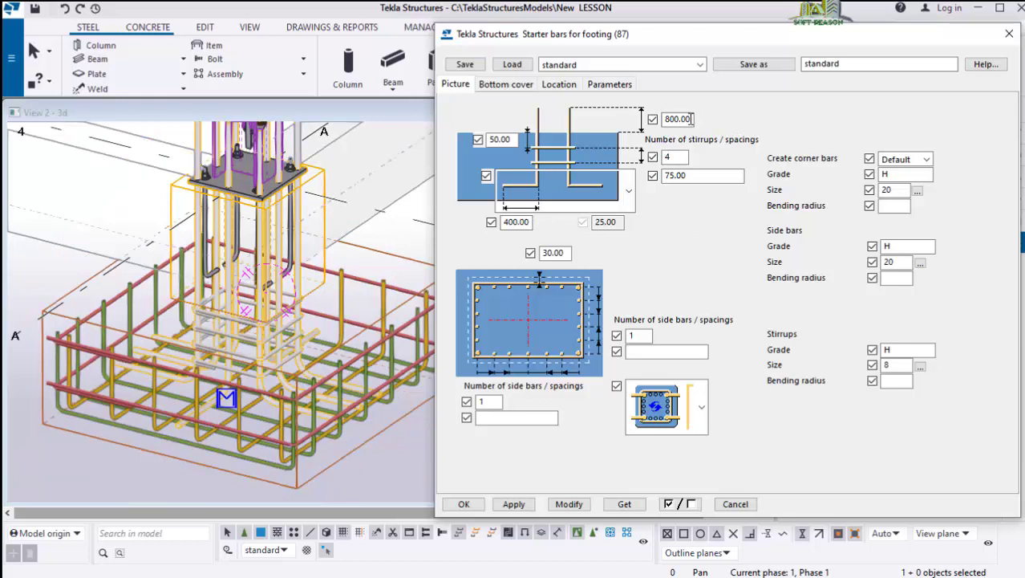
double_click(691, 119)
text(5)
click(568, 503)
Examine the modified starter bars and their stirrups in relation to the base plate, pedestal and footing cage
scroll(232, 193, up, 4)
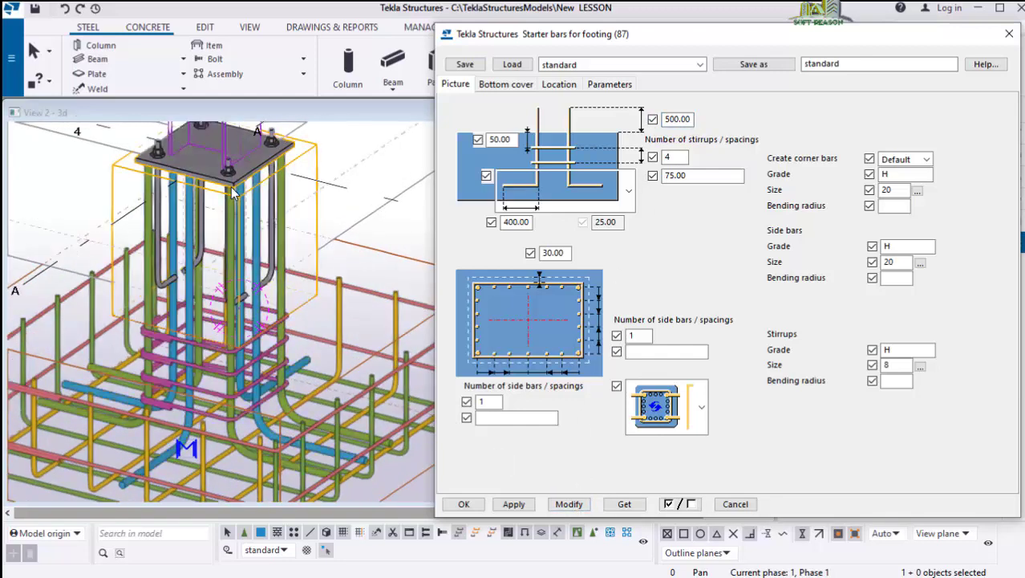
scroll(239, 204, up, 2)
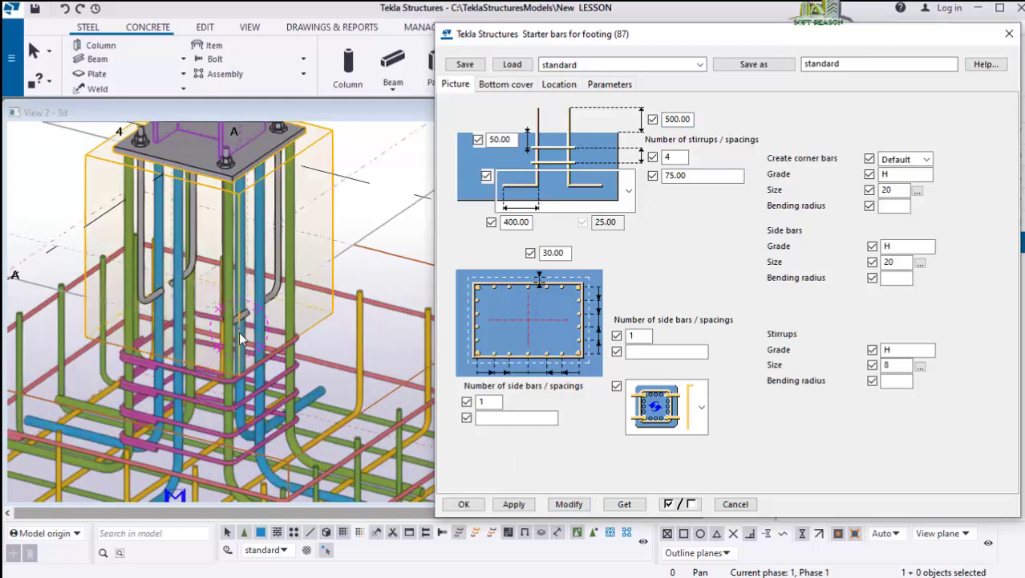
scroll(239, 332, down, 5)
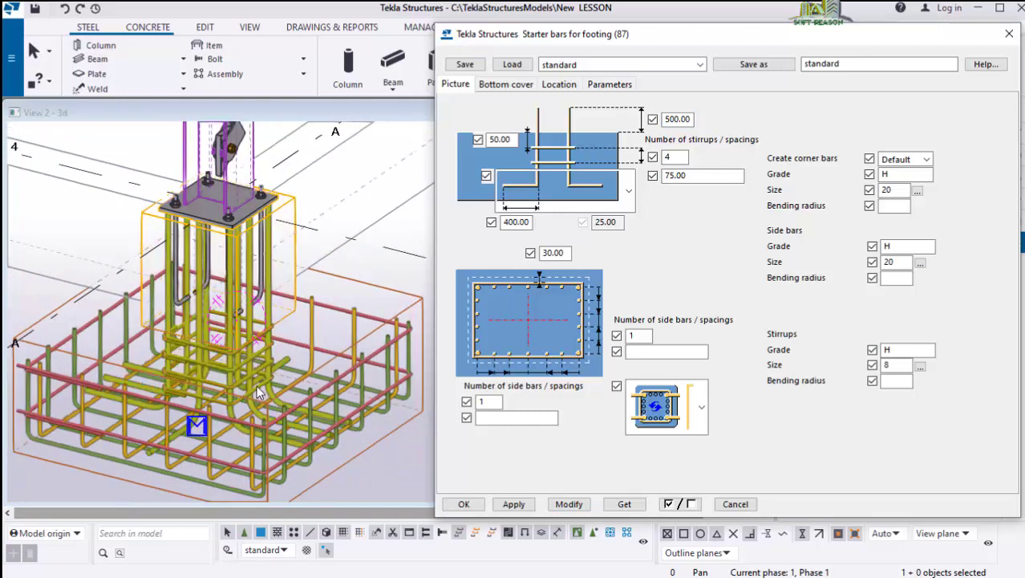
scroll(229, 397, up, 3)
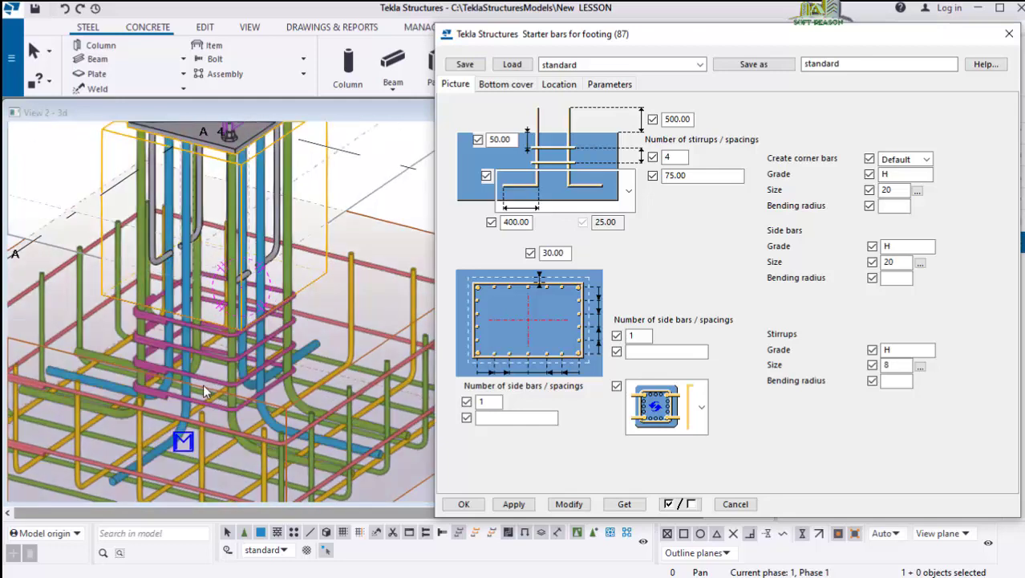
scroll(200, 341, down, 2)
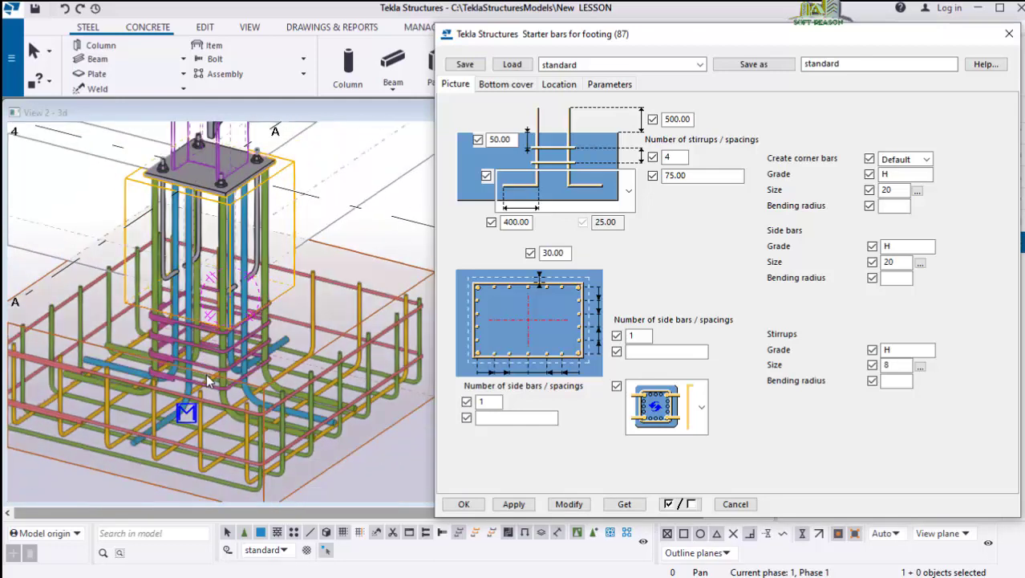
scroll(228, 376, up, 2)
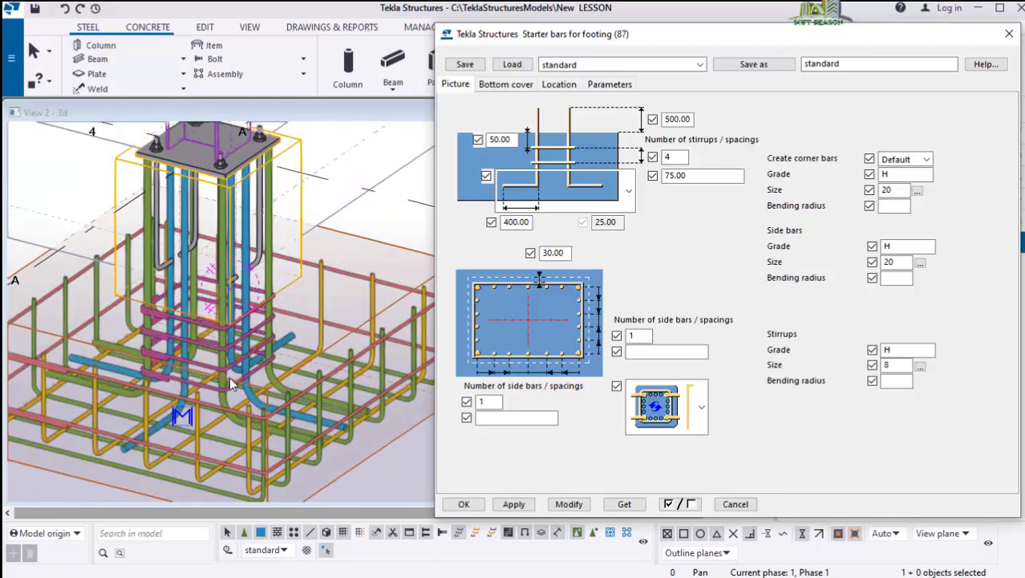
scroll(179, 312, down, 3)
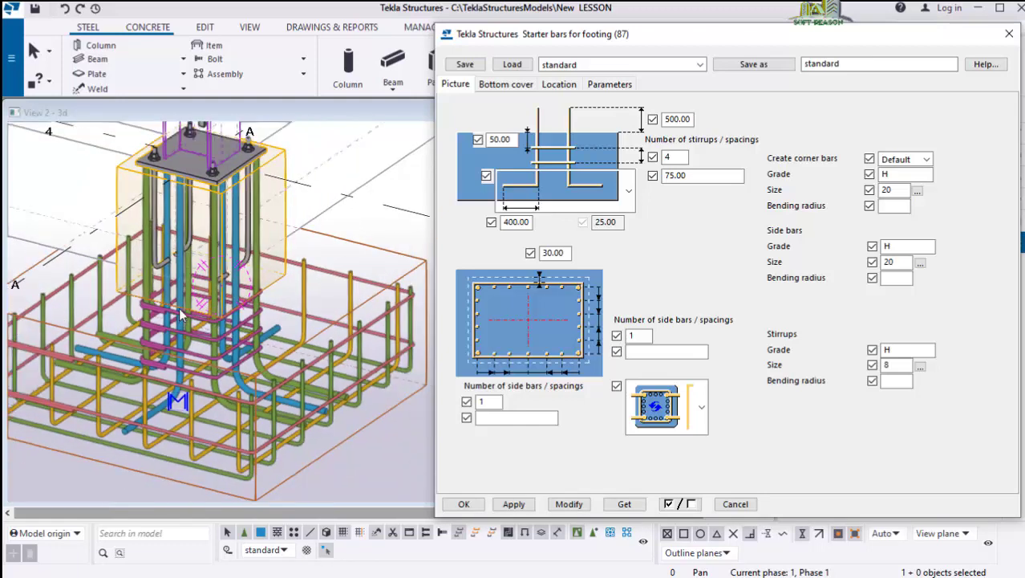
scroll(213, 347, up, 3)
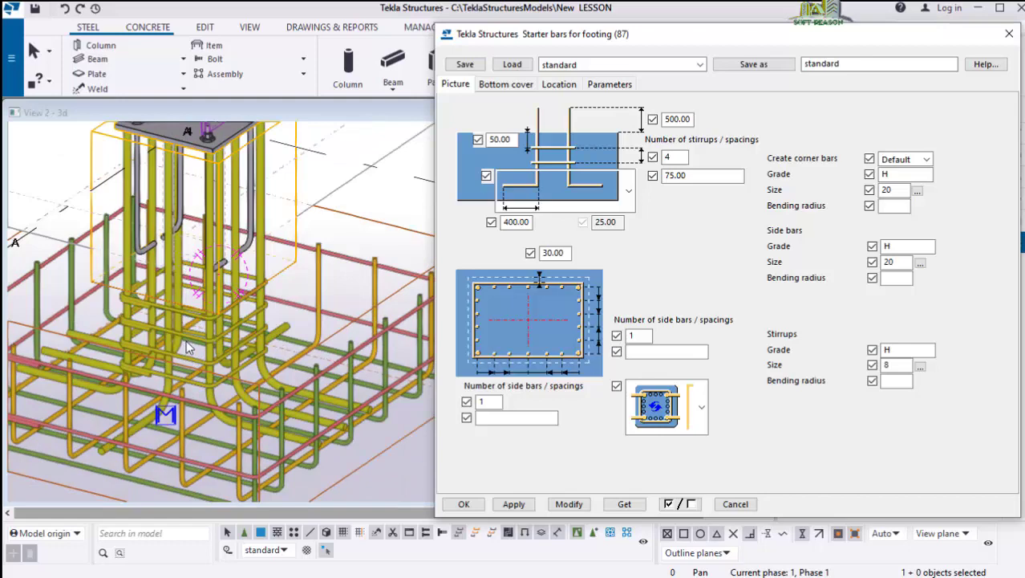
scroll(205, 348, down, 1)
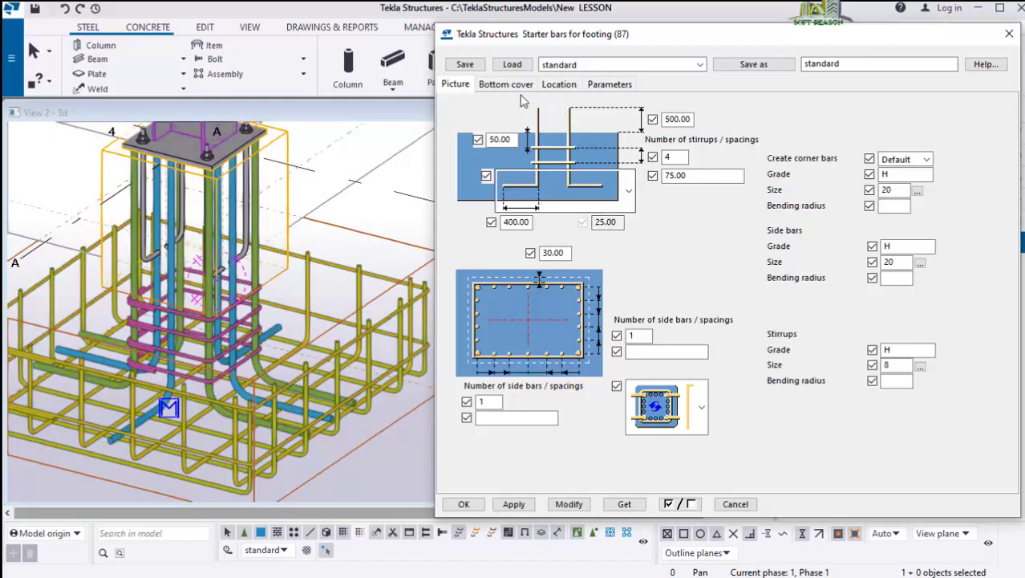
Review the starter bars' location, bottom cover and numbering parameters, ending at the main bar and stirrup dimensions
click(559, 86)
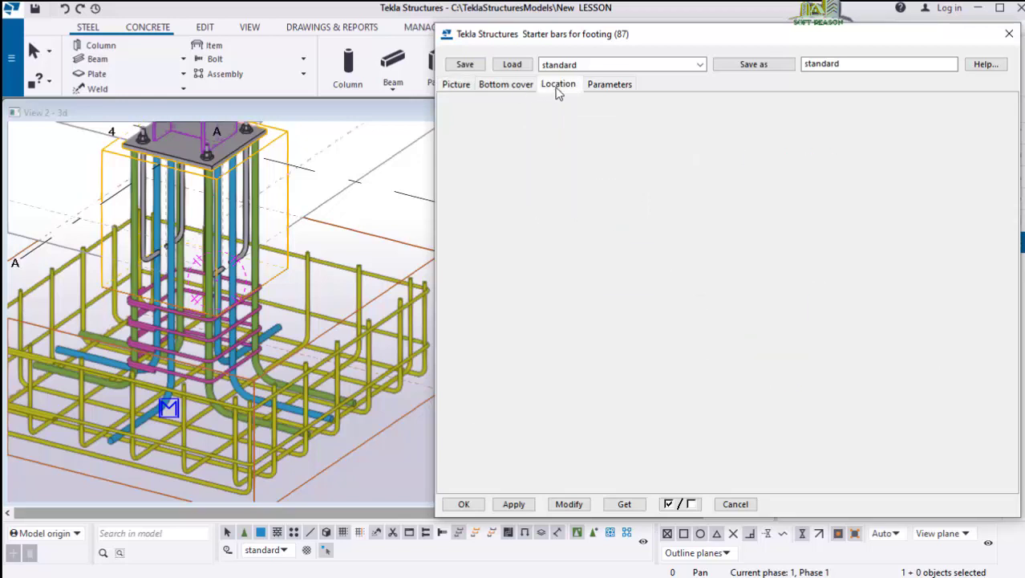
click(519, 90)
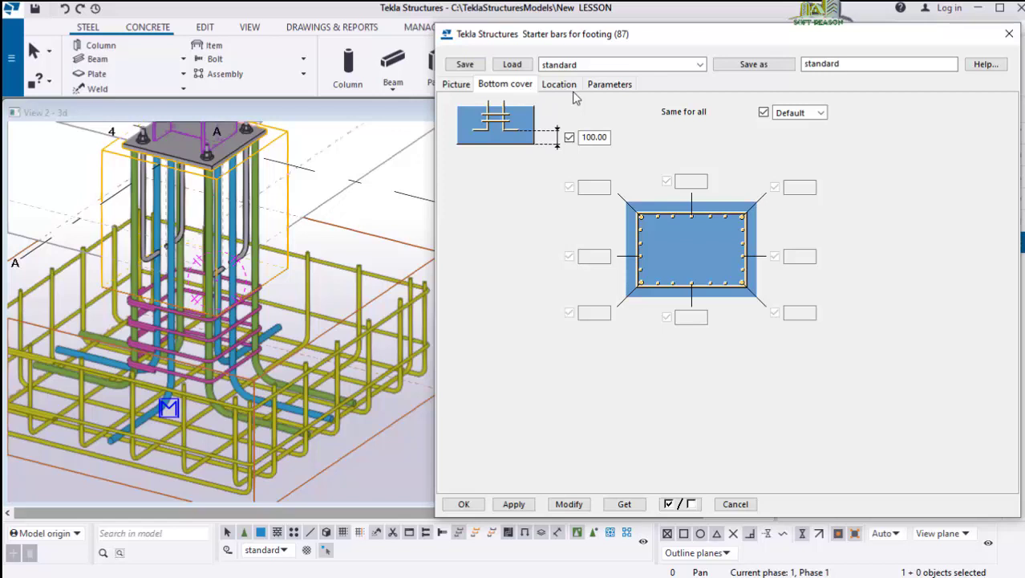
click(611, 87)
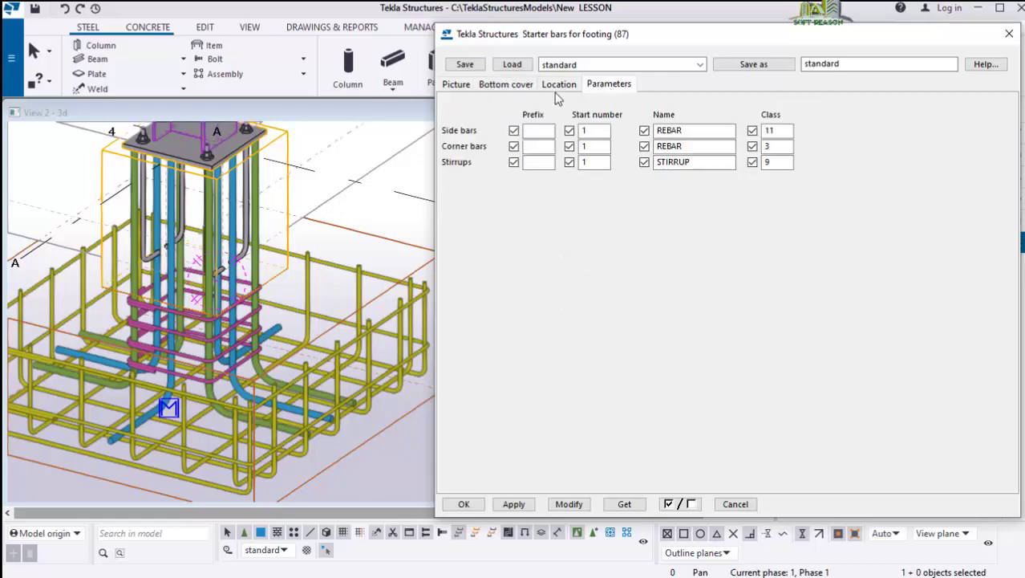
click(479, 87)
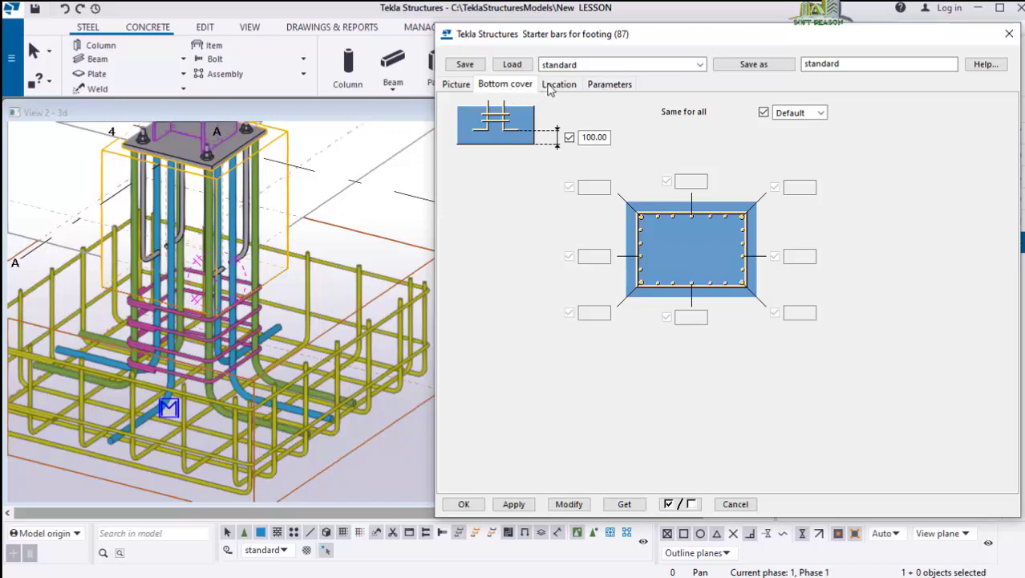
click(456, 85)
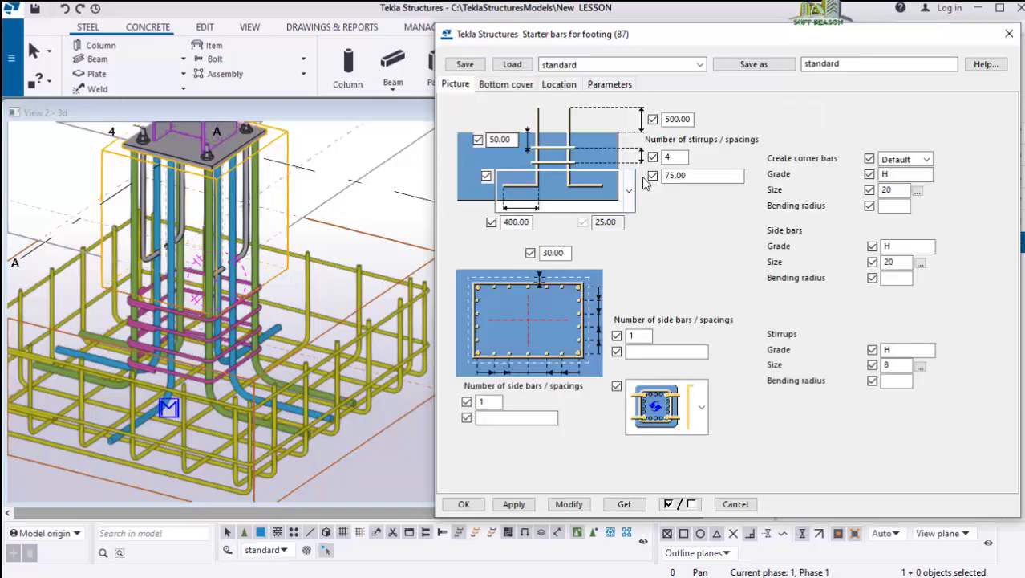
Try stirrup start distances of 200 and -200 from the top of the footing, modifying the component for each value
scroll(219, 307, up, 1)
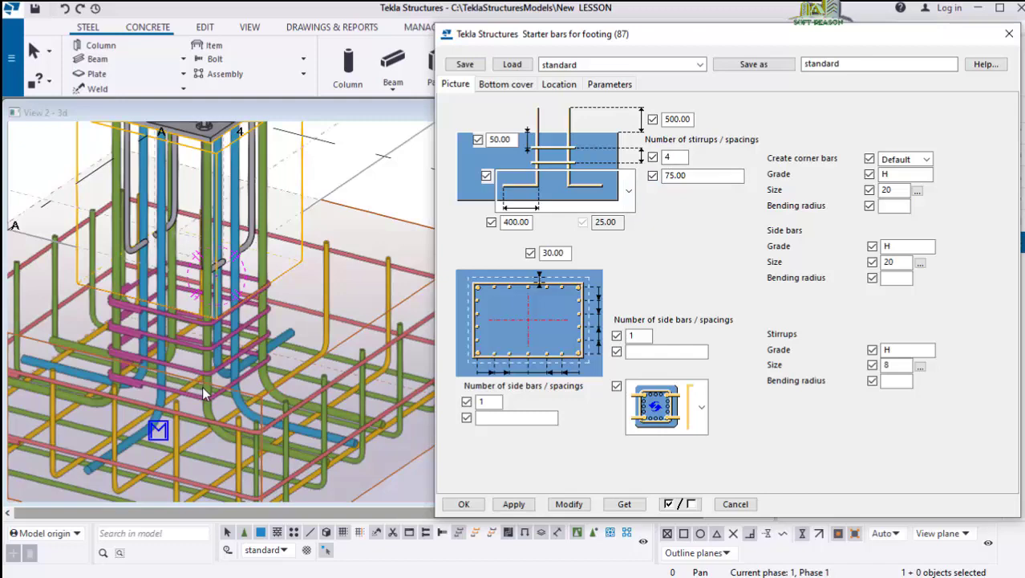
scroll(203, 391, up, 1)
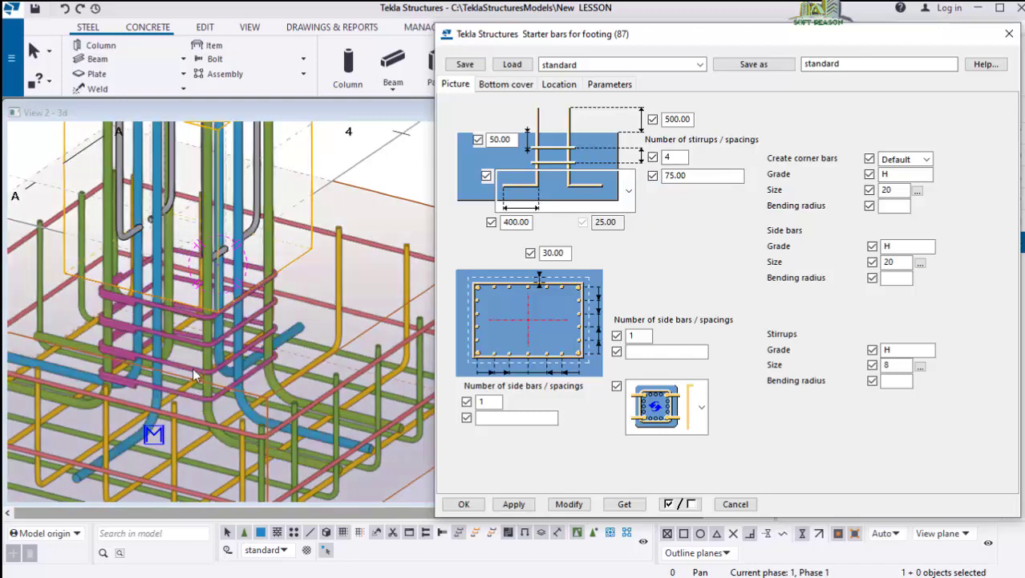
click(670, 157)
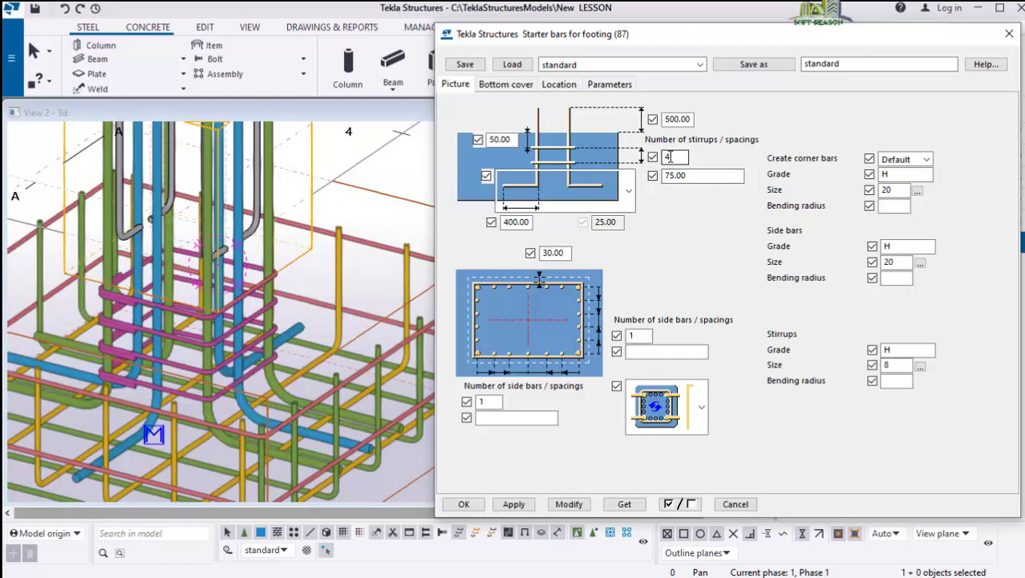
click(681, 174)
double_click(511, 142)
click(514, 142)
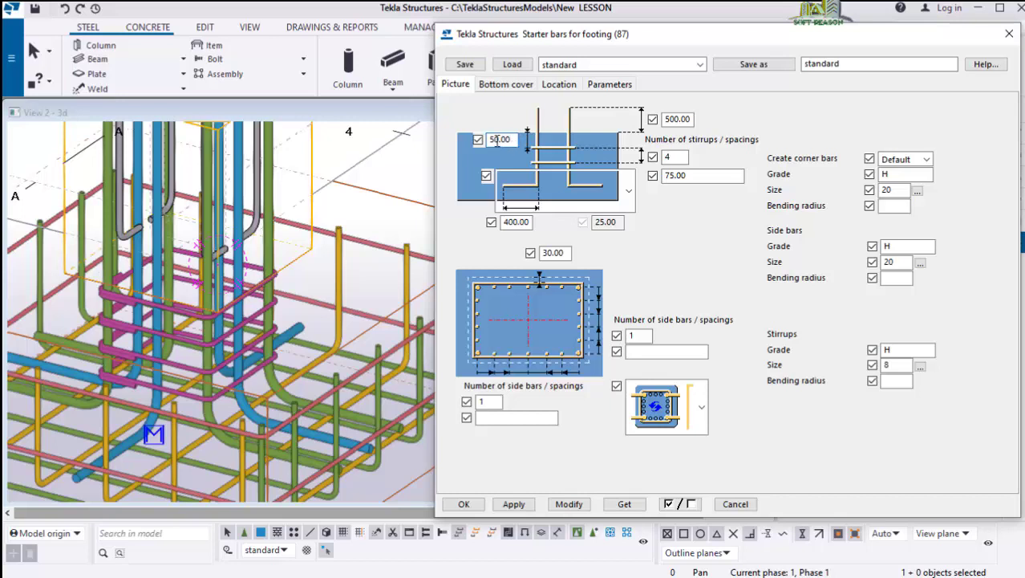
drag(490, 137, 527, 141)
text(20)
click(568, 505)
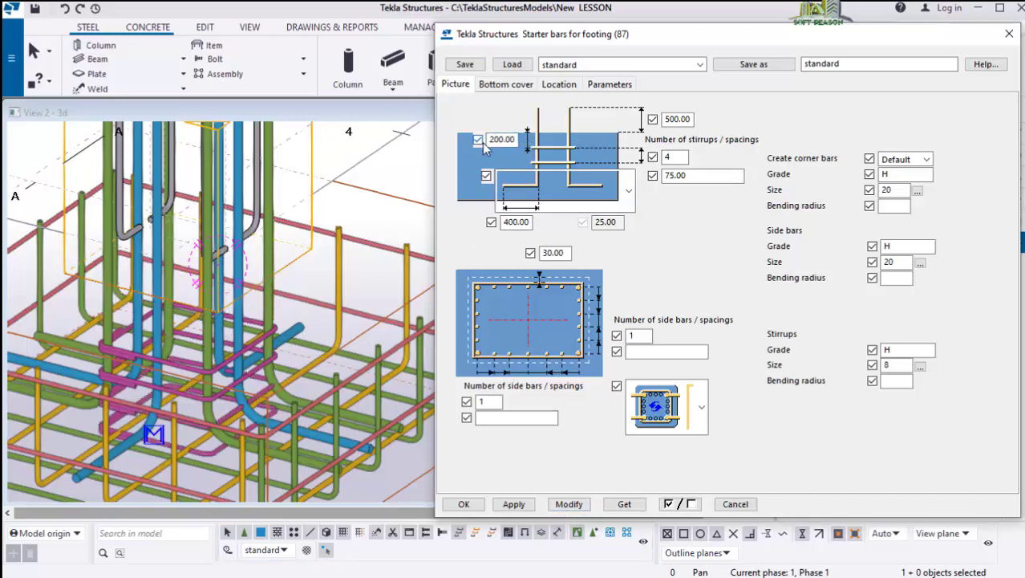
text(-)
click(574, 503)
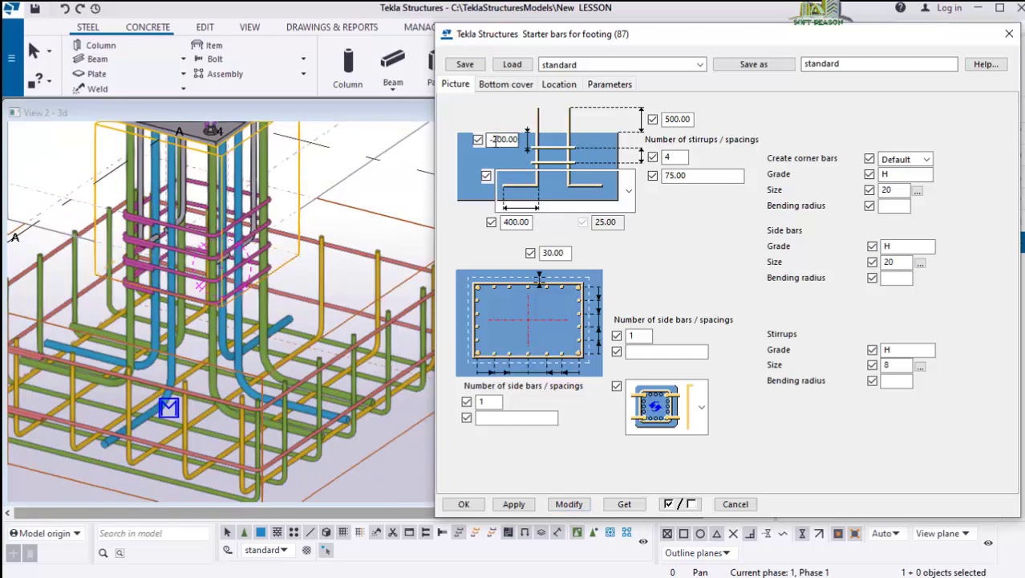
Set the stirrups' start distance from the top of the footing to -500 and modify the starter bar component
drag(489, 140, 520, 156)
text(-500.00)
click(571, 507)
scroll(223, 351, down, 3)
scroll(227, 244, up, 2)
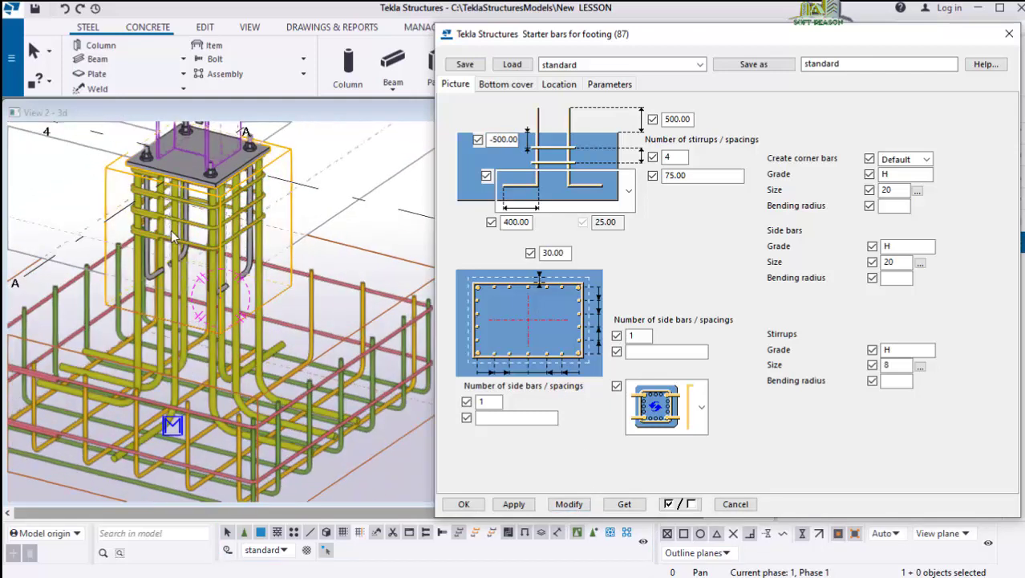
Set the number of stirrups to 5 and their spacing to 200, and modify the component
click(676, 155)
text(5)
key(Tab)
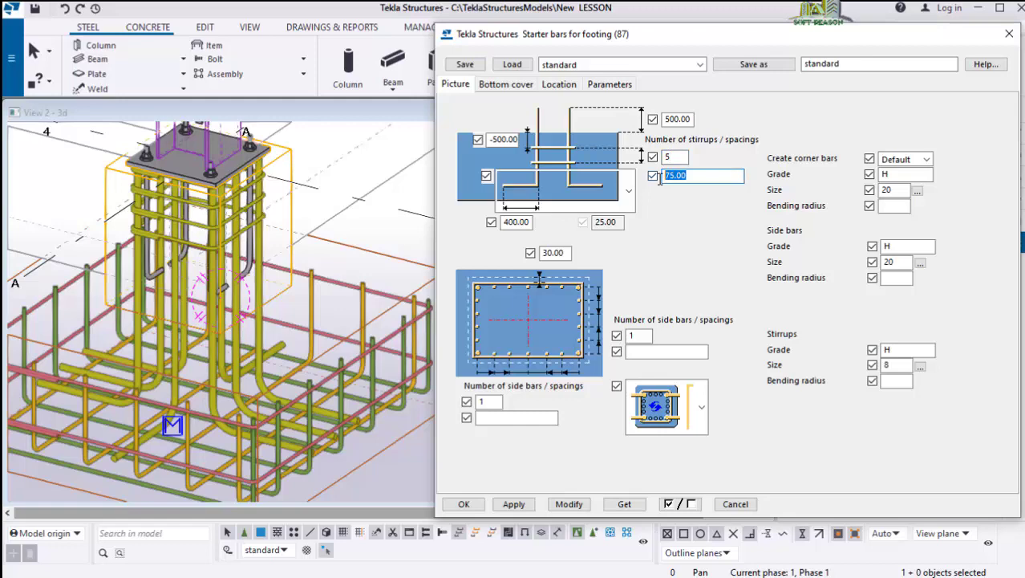
text(2)
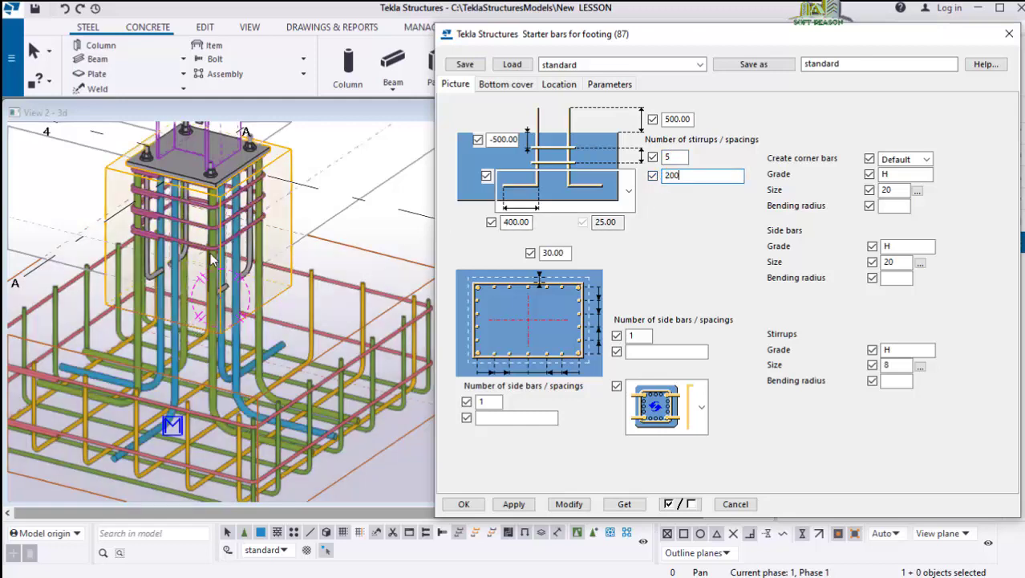
scroll(226, 268, down, 1)
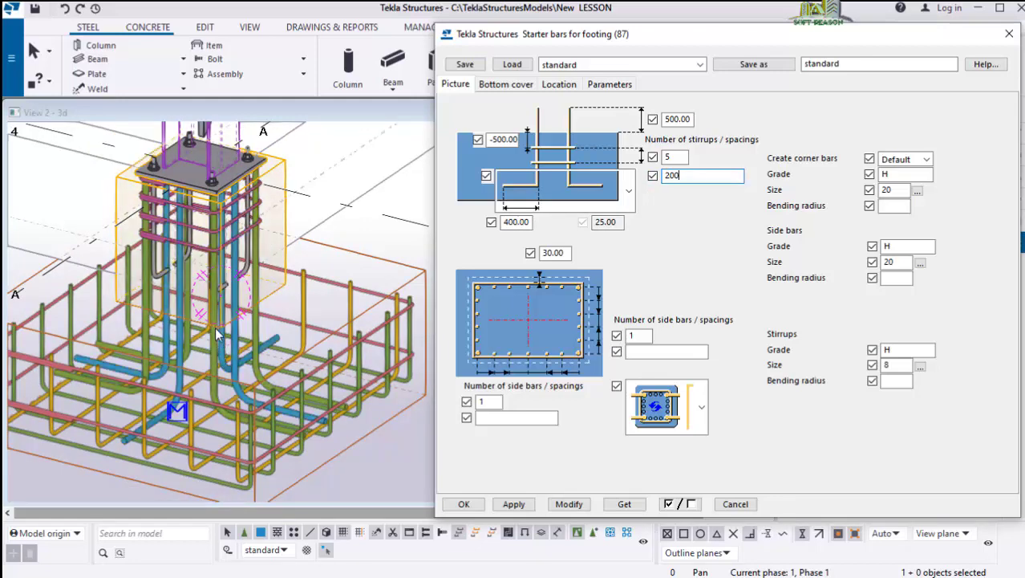
scroll(217, 330, up, 2)
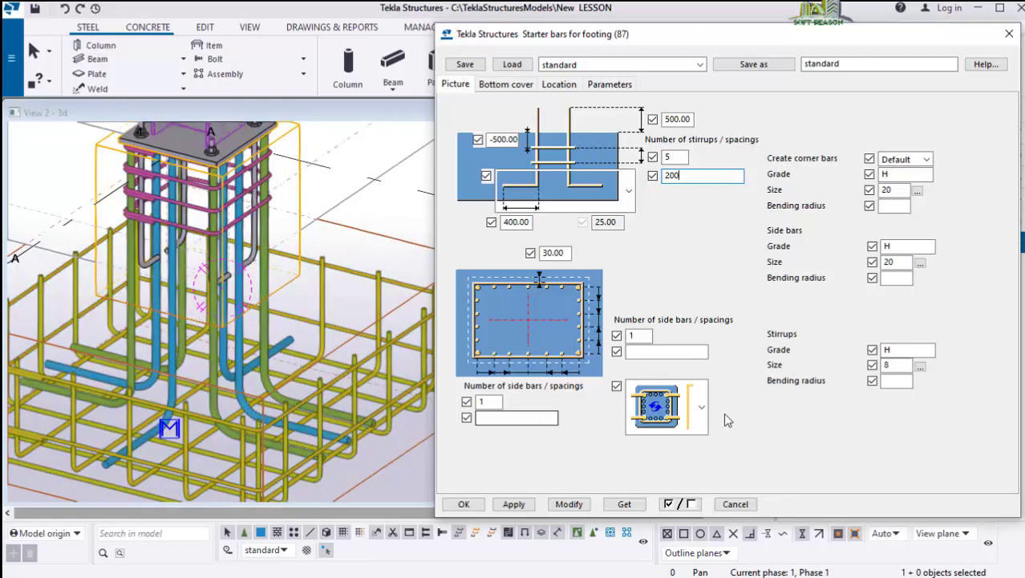
click(572, 505)
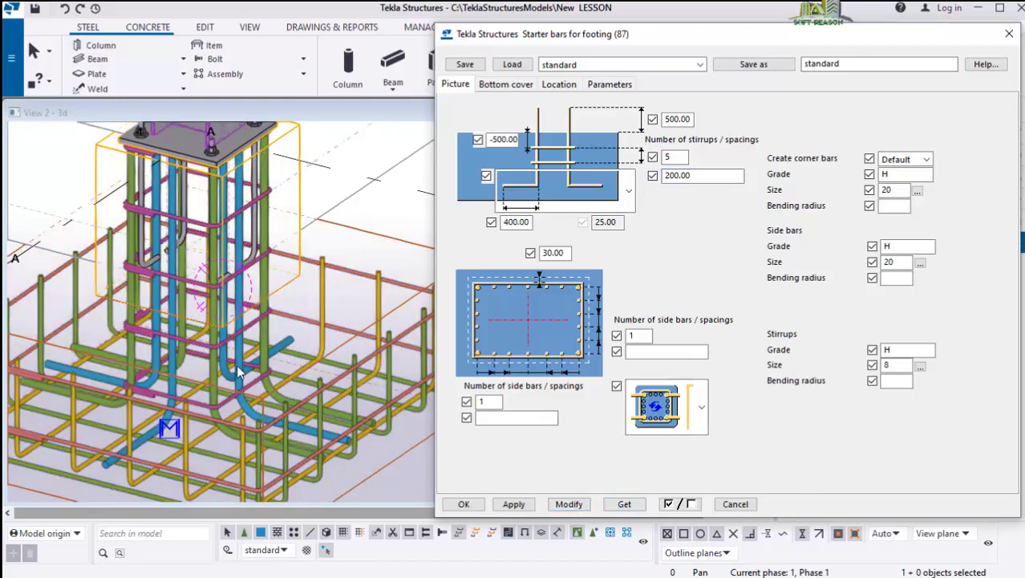
Examine the respaced stirrups in the pedestal and footing, and review the bottom cover, location and shape options of the starter bars
scroll(239, 333, down, 2)
scroll(240, 336, up, 6)
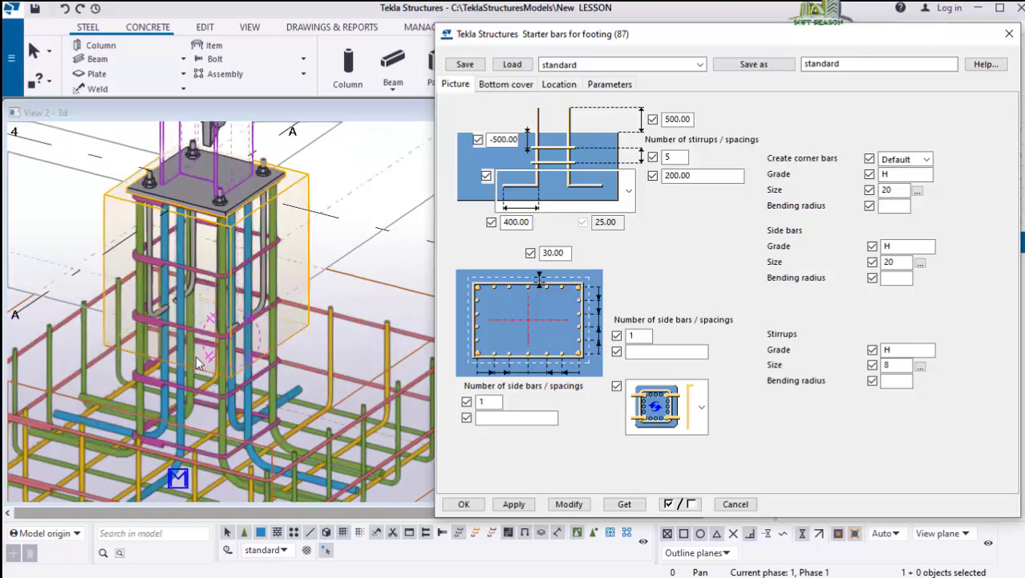
ctrl+middle_drag(254, 333, 103, 296)
scroll(103, 297, down, 2)
ctrl+middle_drag(288, 371, 299, 381)
scroll(296, 372, down, 5)
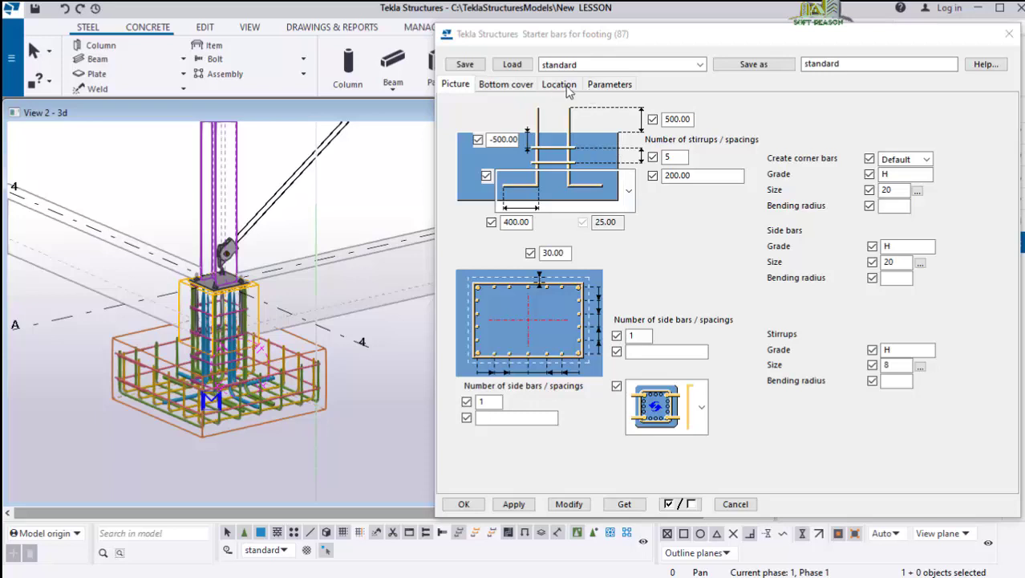
click(503, 88)
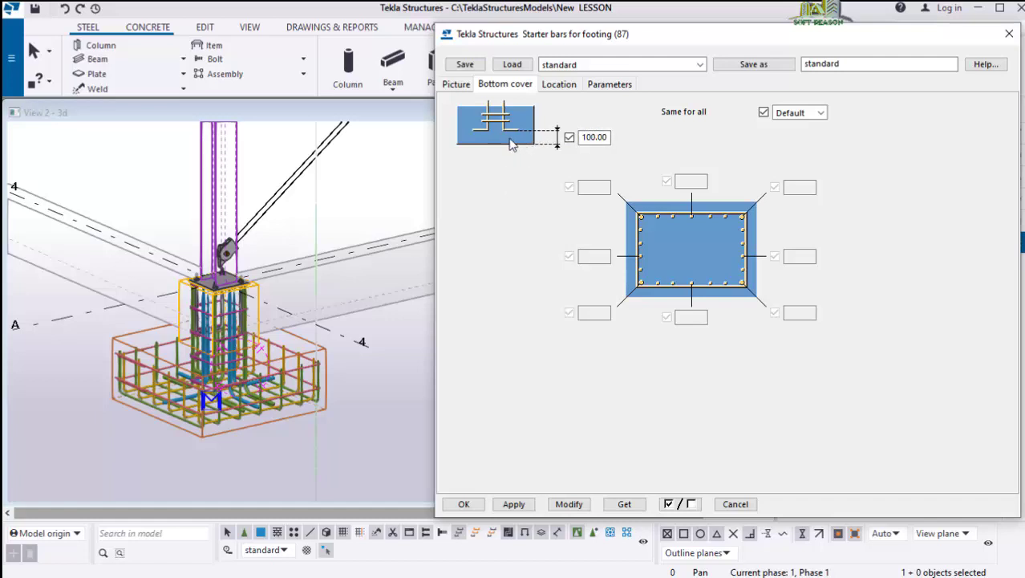
click(553, 85)
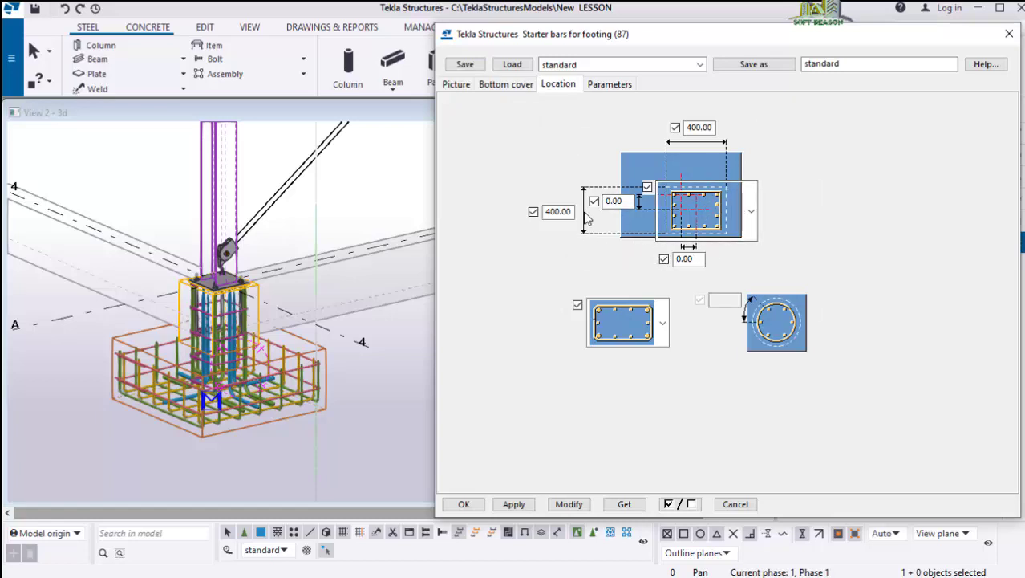
click(744, 218)
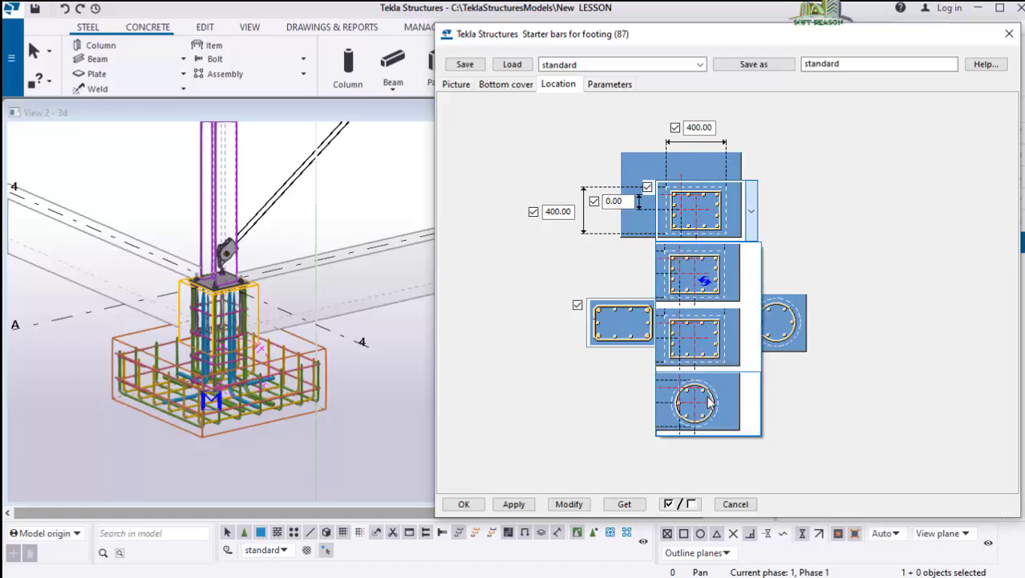
click(823, 196)
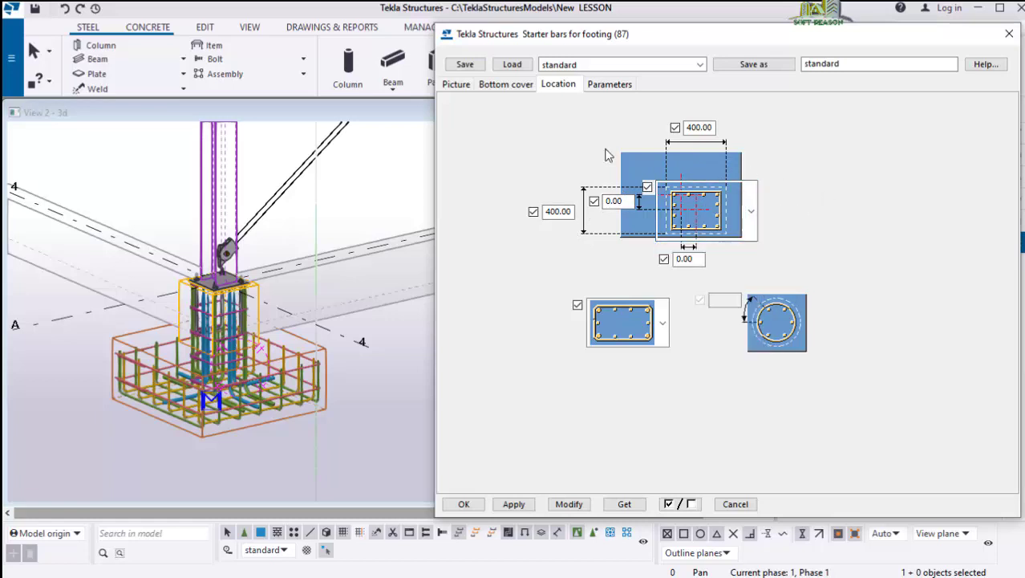
Set the numbering prefix to T for side and corner bars and M for stirrups, modify the component and accept the settings
click(608, 88)
click(539, 130)
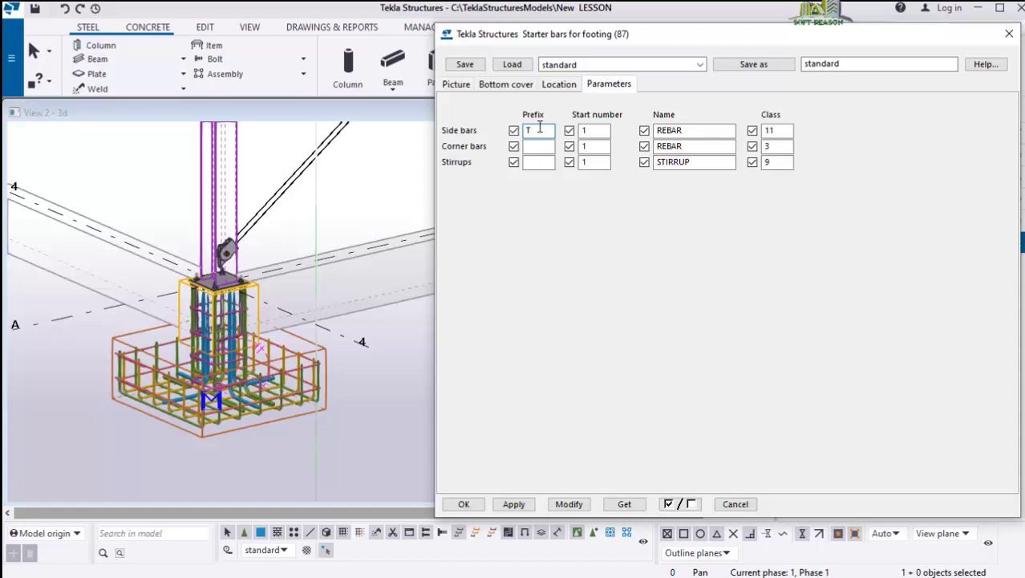
click(538, 146)
click(538, 163)
click(566, 506)
click(464, 504)
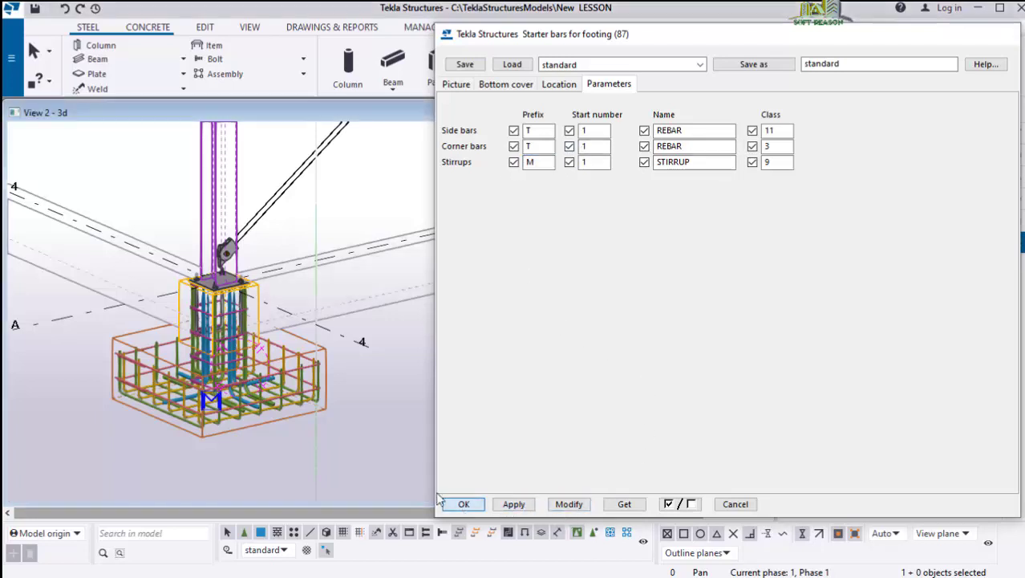
Examine the completed starter bars, stirrups and footing cage at A/4 from several angles
scroll(295, 322, up, 2)
scroll(281, 300, down, 3)
scroll(239, 378, down, 1)
ctrl+middle_drag(239, 378, 462, 204)
scroll(296, 473, down, 2)
scroll(284, 337, up, 8)
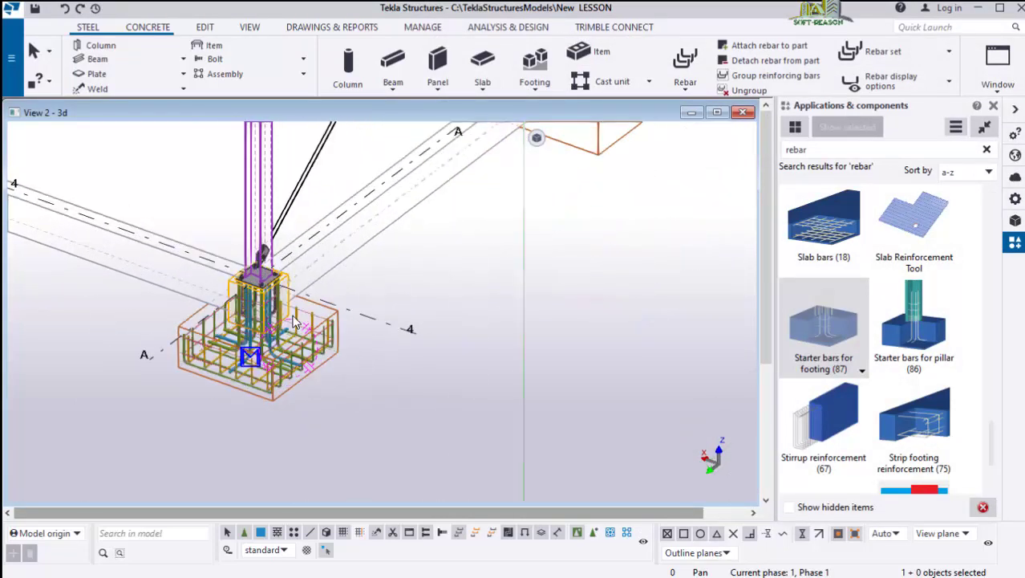
ctrl+middle_drag(293, 331, 285, 293)
scroll(285, 292, up, 3)
scroll(95, 265, up, 1)
ctrl+middle_drag(96, 266, 278, 284)
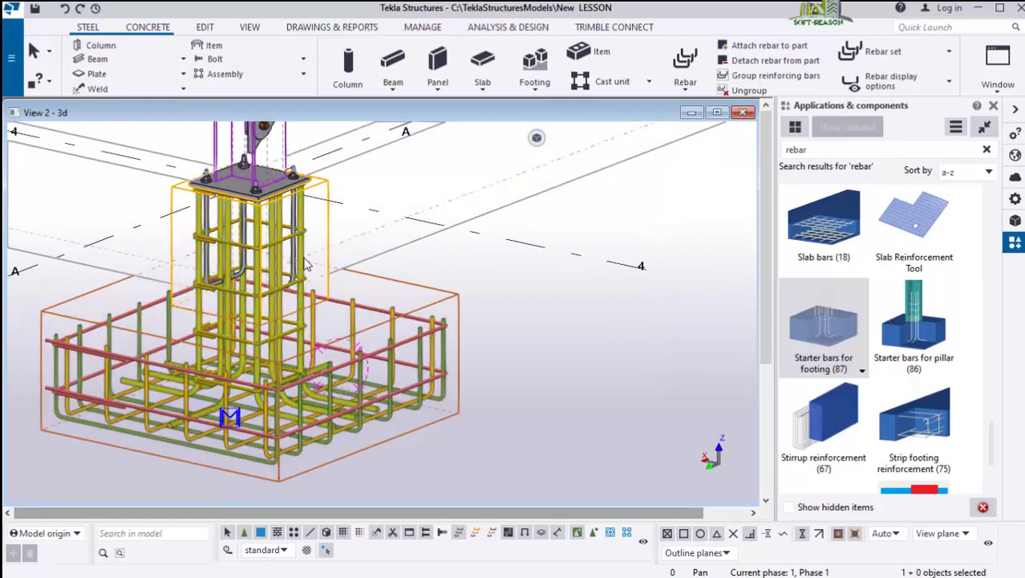
Copy the A/4 starter bars and footing reinforcement to the A/3 and A/2 footings, using the end point of grid line 4 as origin
click(305, 324)
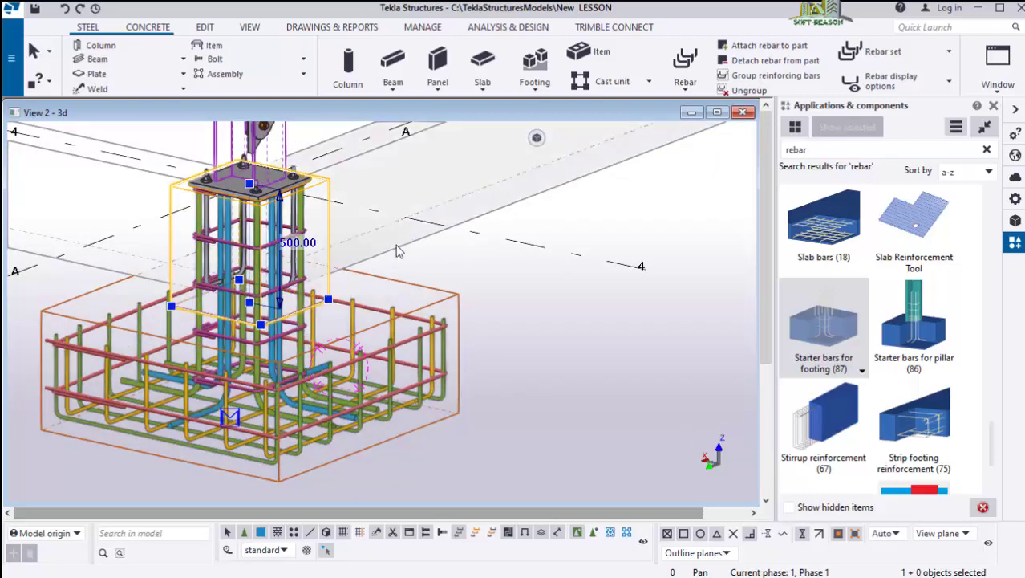
scroll(277, 321, up, 4)
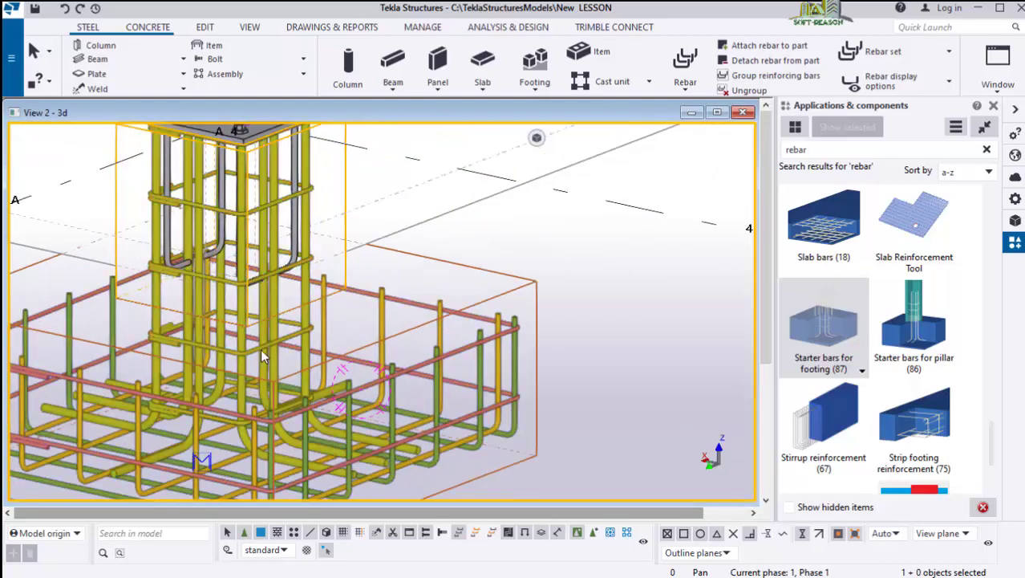
scroll(265, 347, down, 4)
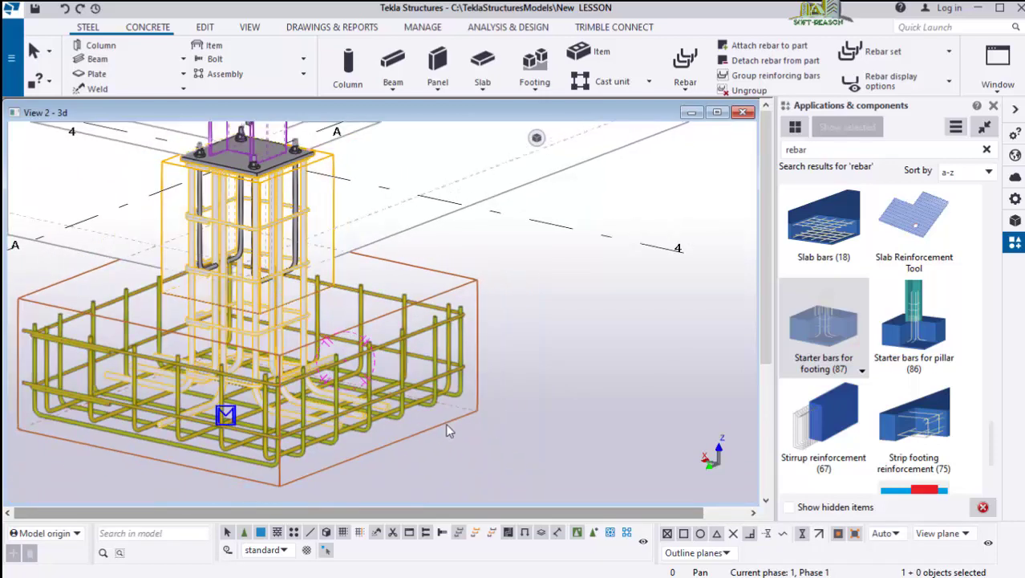
shift+click(439, 382)
scroll(305, 373, down, 5)
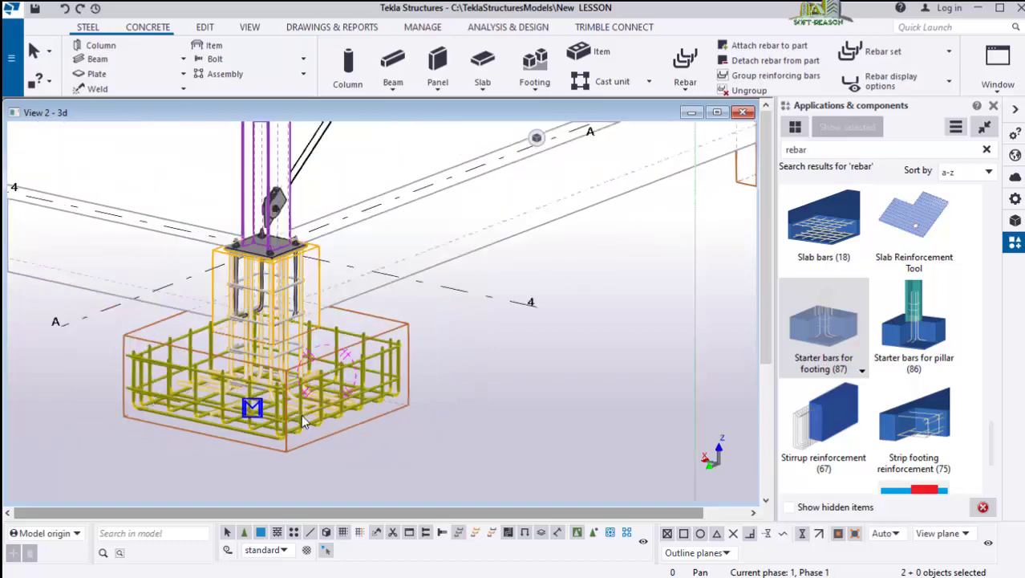
right_click(451, 396)
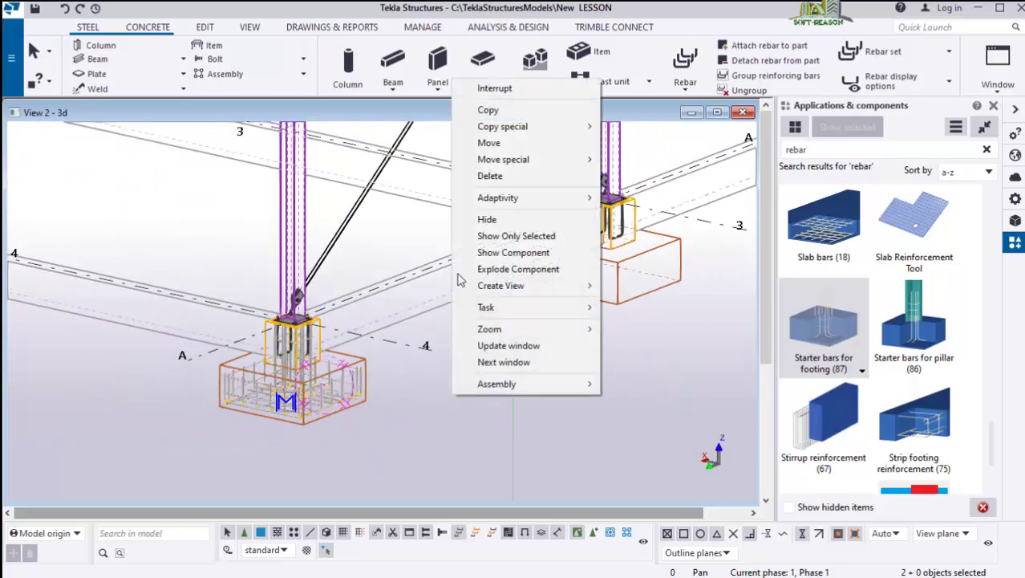
click(489, 108)
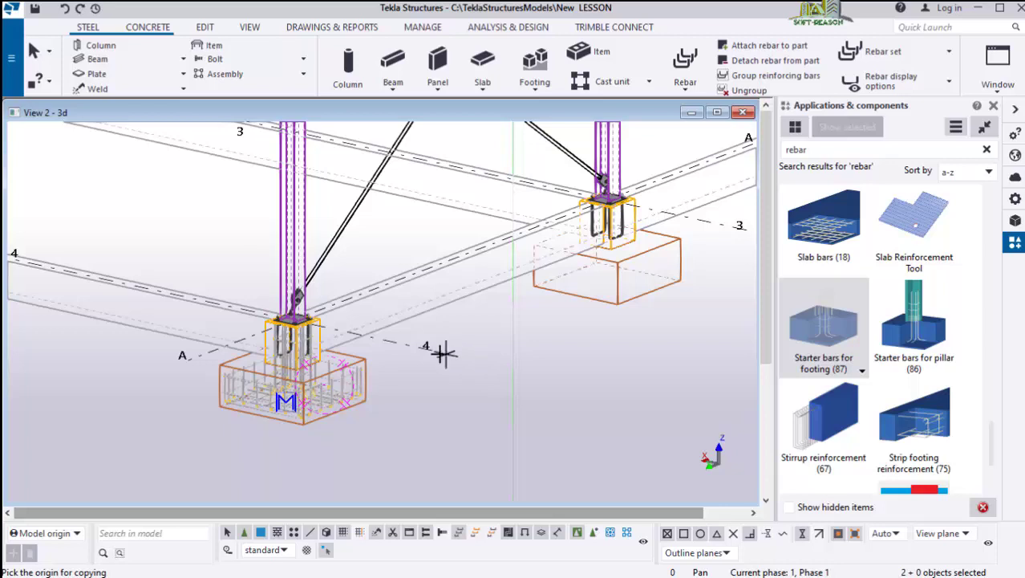
click(320, 411)
scroll(320, 410, down, 3)
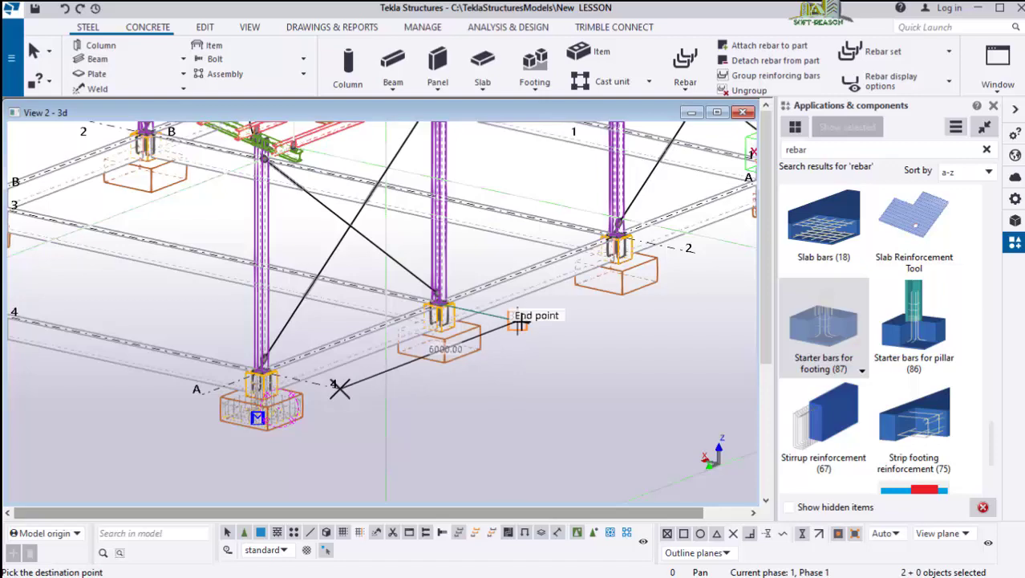
click(519, 320)
scroll(369, 409, down, 2)
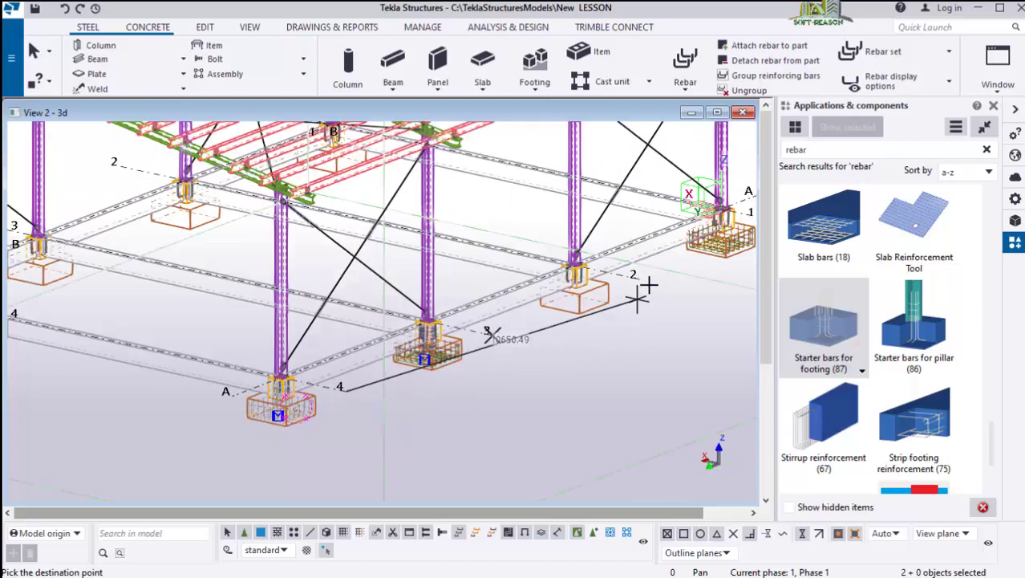
click(603, 315)
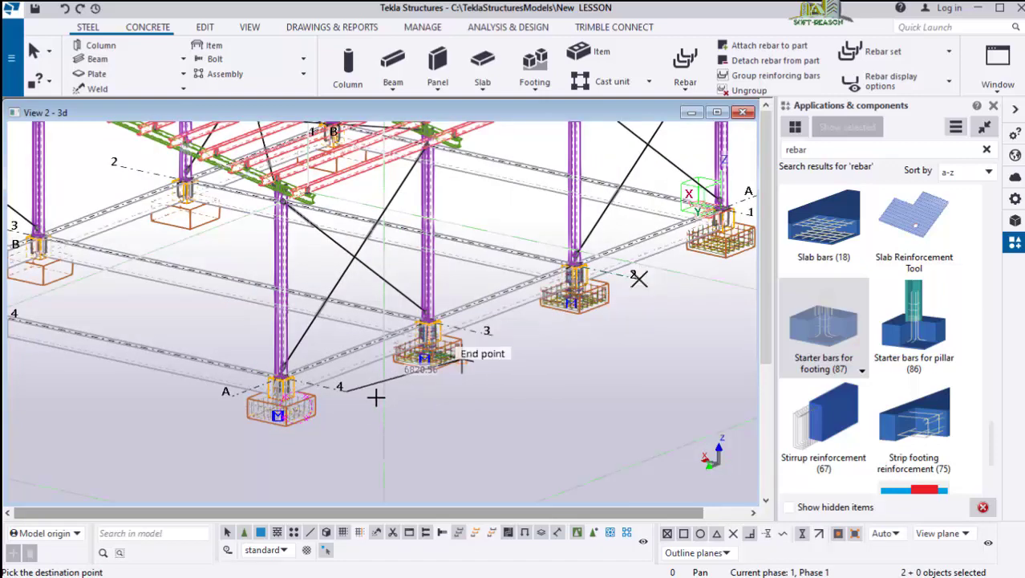
Examine the A/1 footing's reinforcement against the copied rebar at A/2, and end the copy command
scroll(365, 405, down, 3)
scroll(627, 307, up, 5)
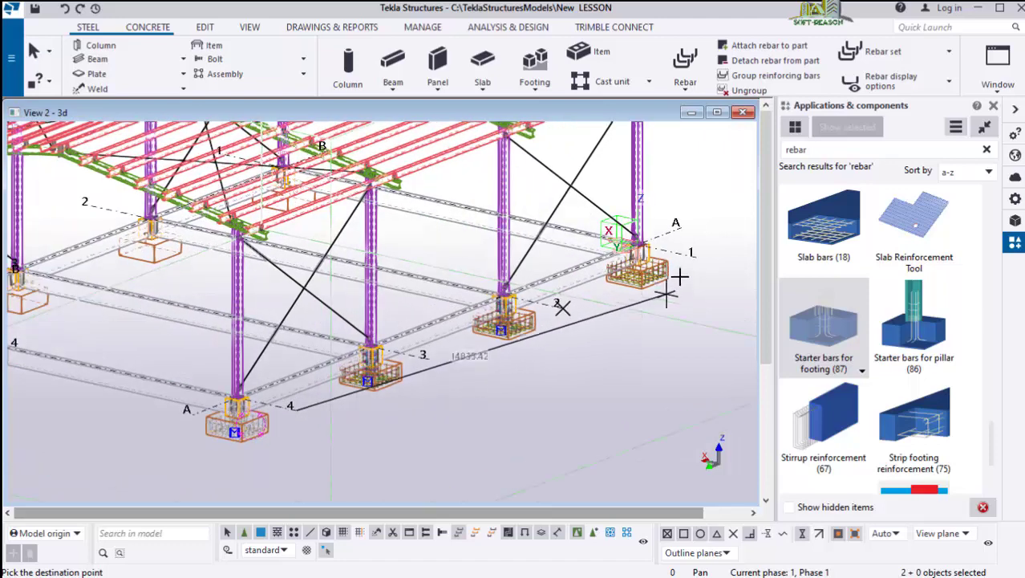
scroll(635, 315, up, 1)
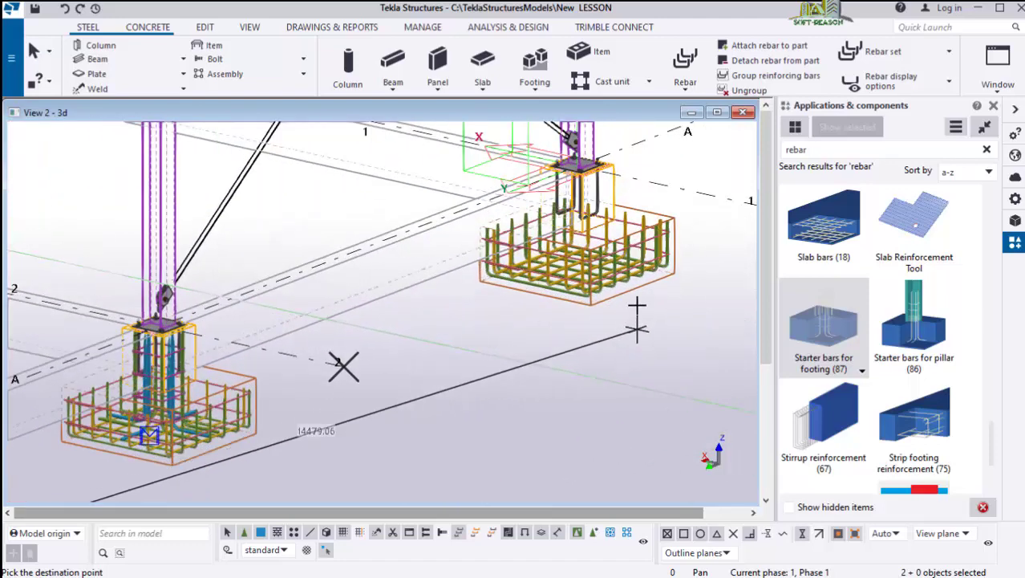
scroll(451, 333, down, 2)
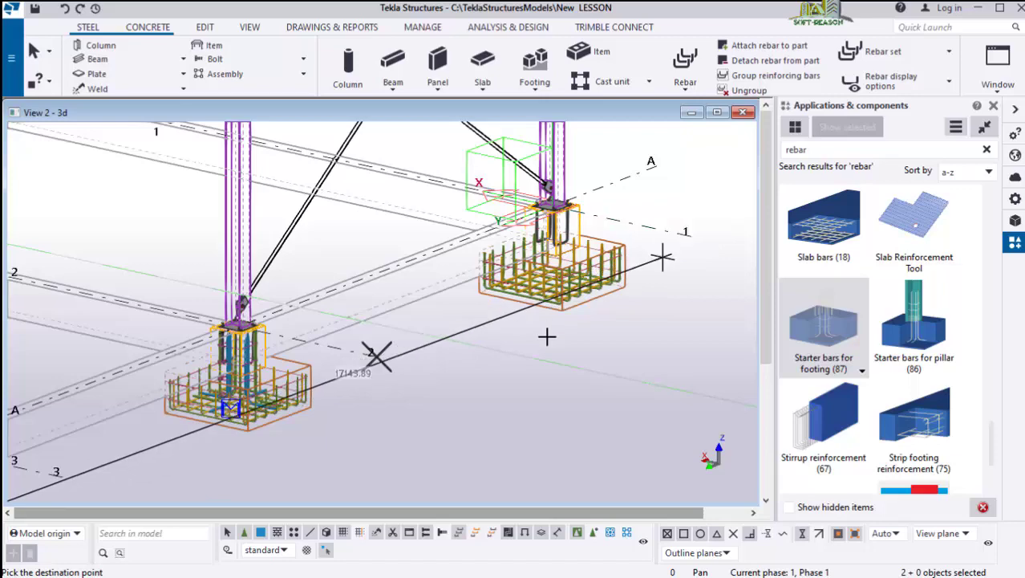
key(Escape)
scroll(595, 333, up, 5)
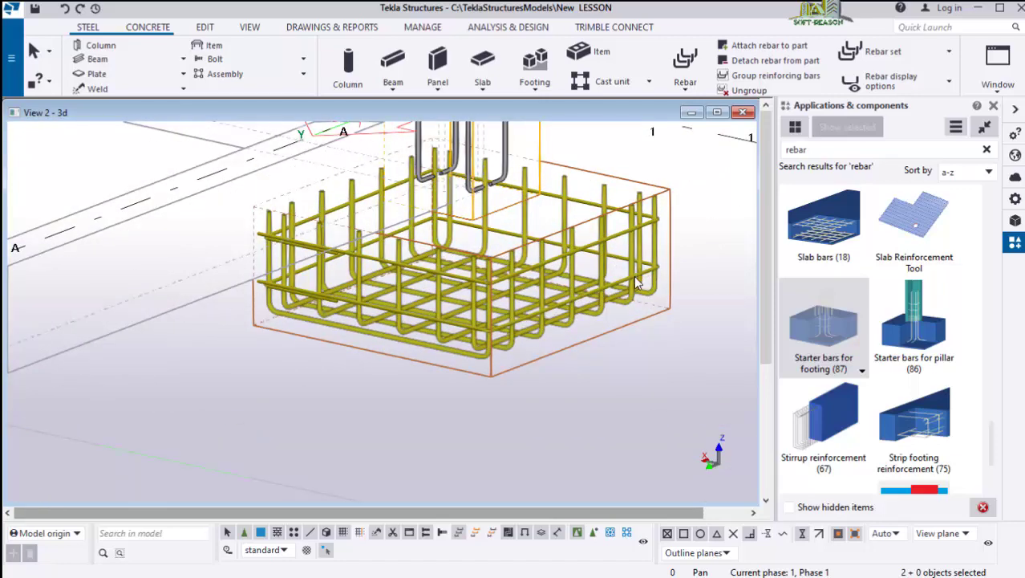
Delete the existing footing reinforcement from the A/1 footing
click(636, 282)
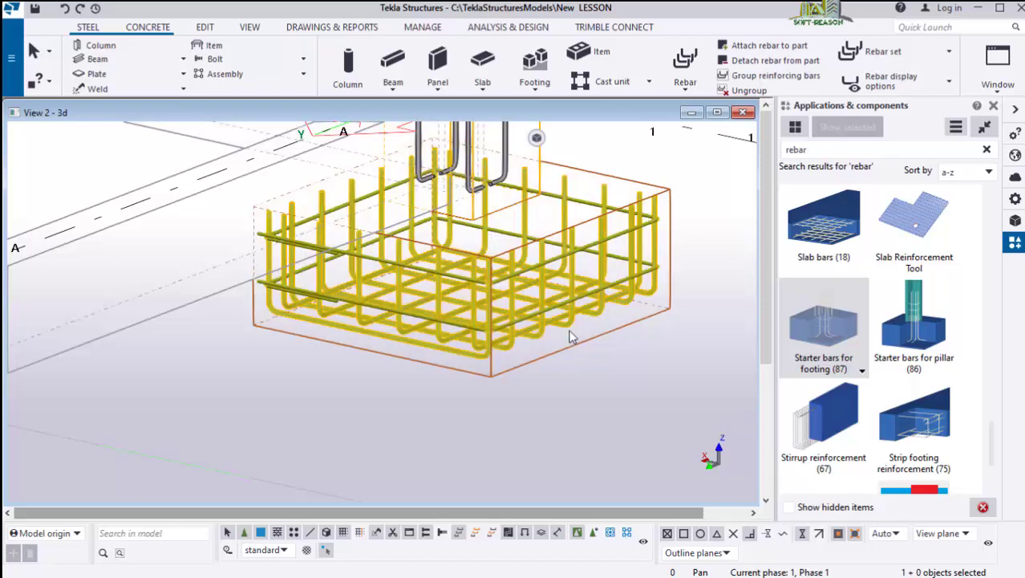
scroll(521, 272, down, 3)
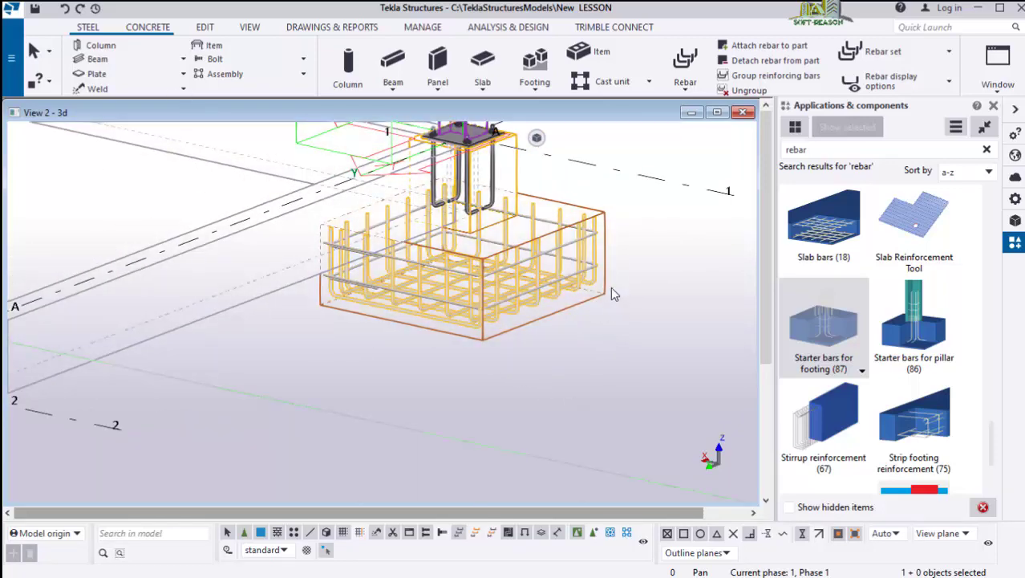
right_click(688, 318)
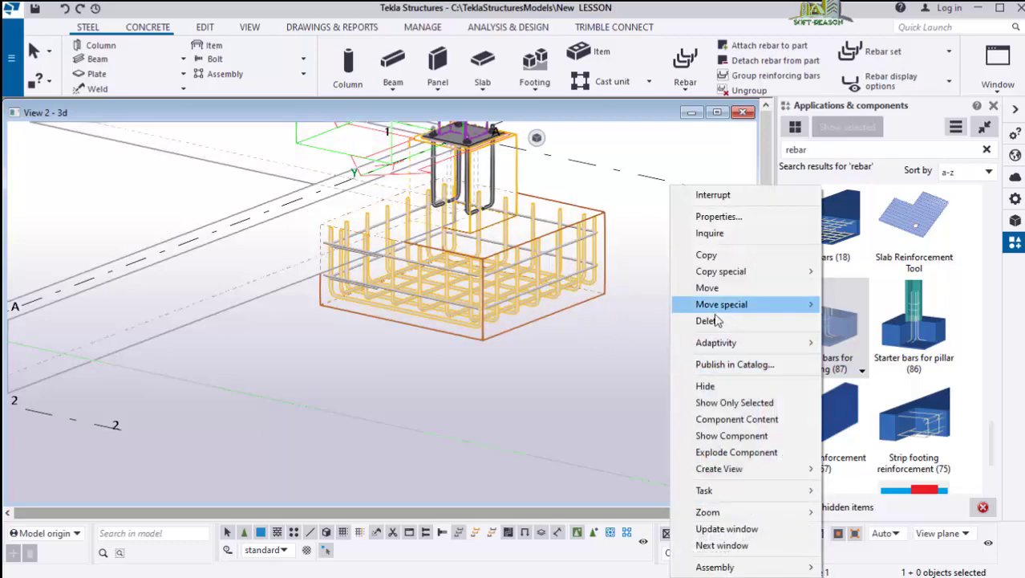
click(681, 317)
click(612, 254)
scroll(611, 255, down, 3)
scroll(480, 325, down, 1)
Copy the A/2 starter bars and footing reinforcement to the A/1 footing, using the end point of grid line 2 as origin, and end the command
scroll(353, 335, up, 3)
scroll(363, 379, up, 5)
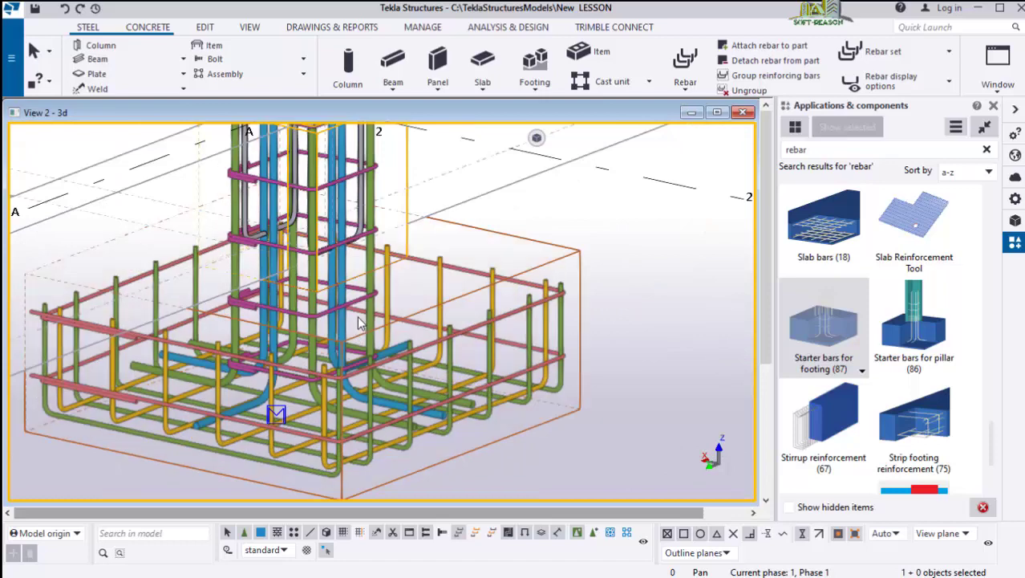
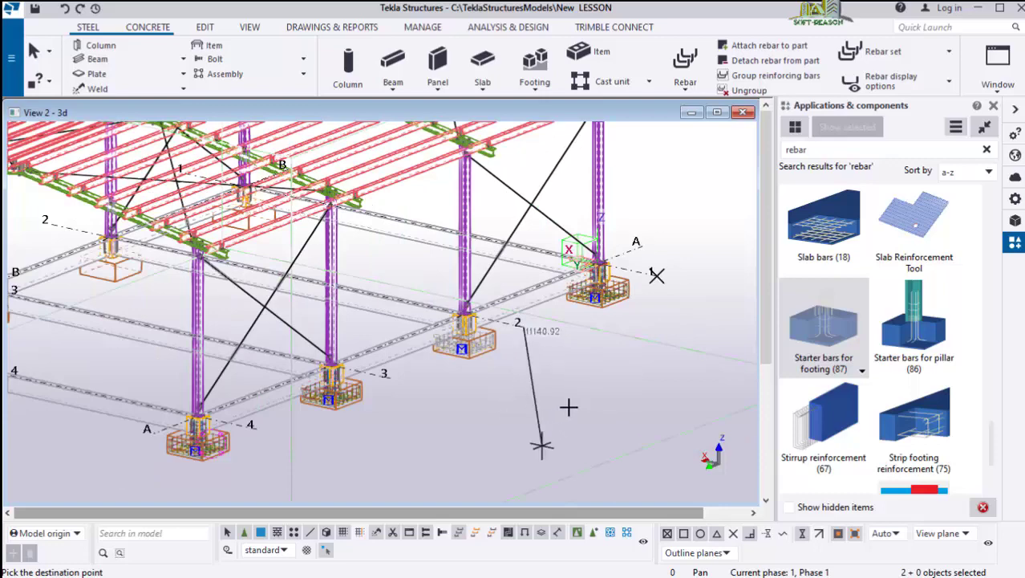
right_click(604, 347)
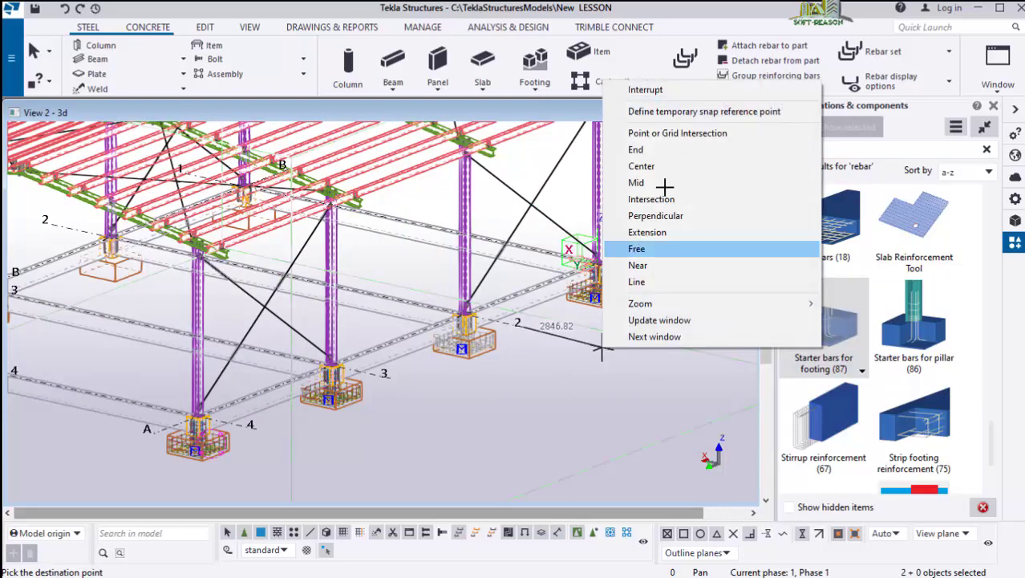
click(642, 89)
Copy the A/4 starter bars and footing reinforcement to the B/4 footing, from the end point of grid line A to that of grid line B
scroll(644, 393, up, 5)
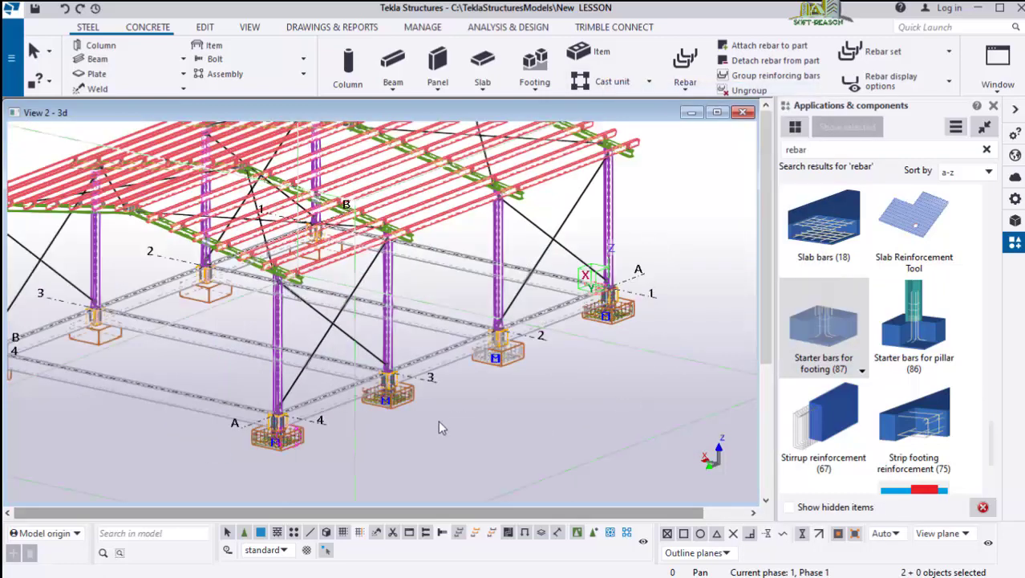
scroll(559, 381, down, 4)
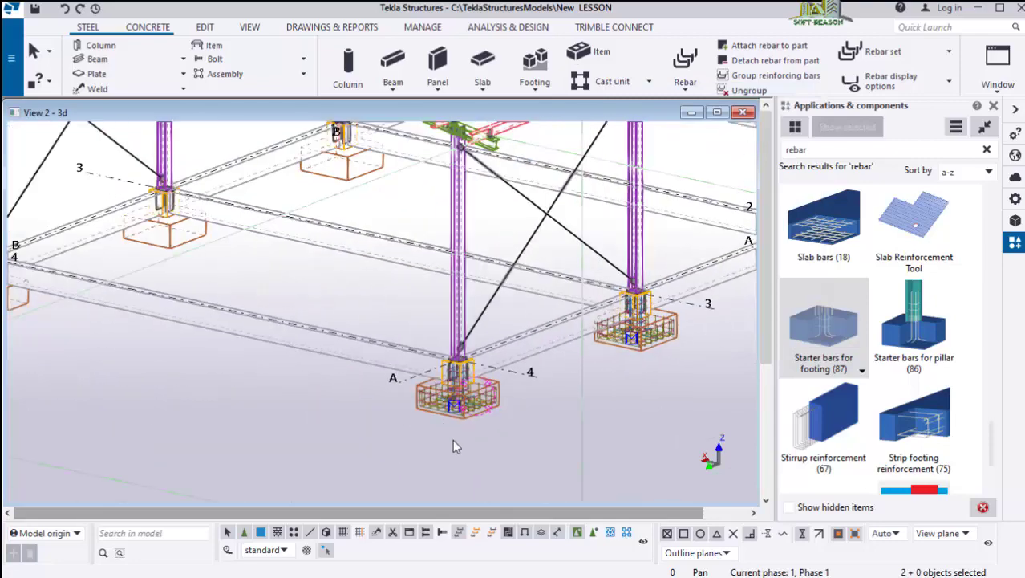
scroll(462, 397, up, 6)
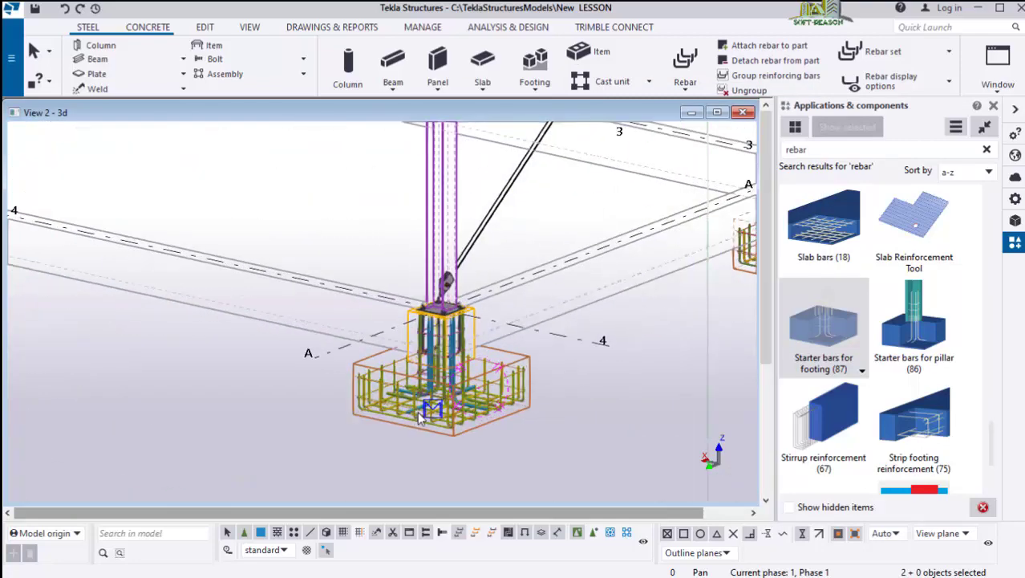
scroll(470, 309, up, 1)
click(481, 279)
shift+click(567, 449)
scroll(567, 449, down, 5)
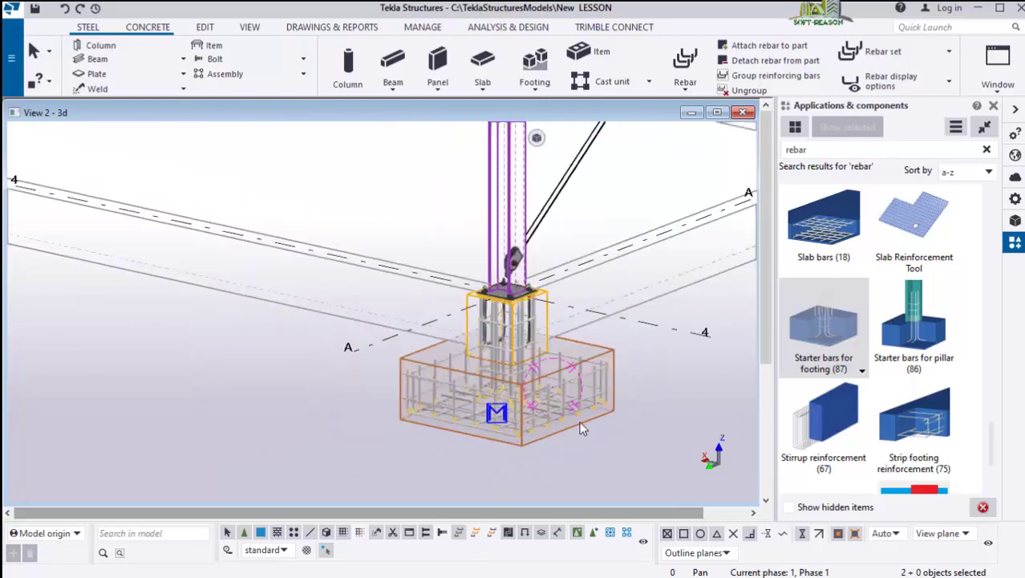
scroll(358, 411, down, 2)
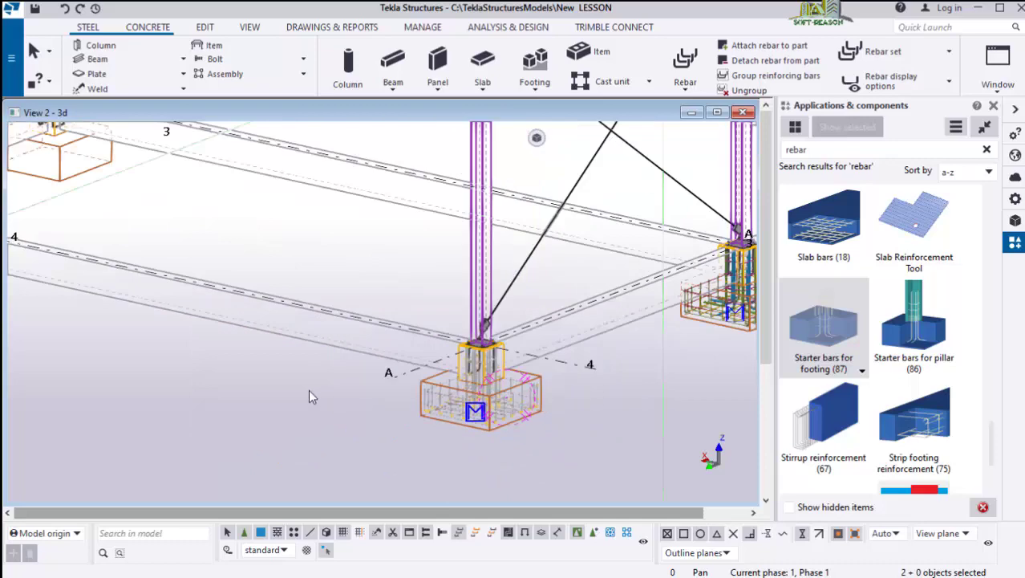
right_click(309, 391)
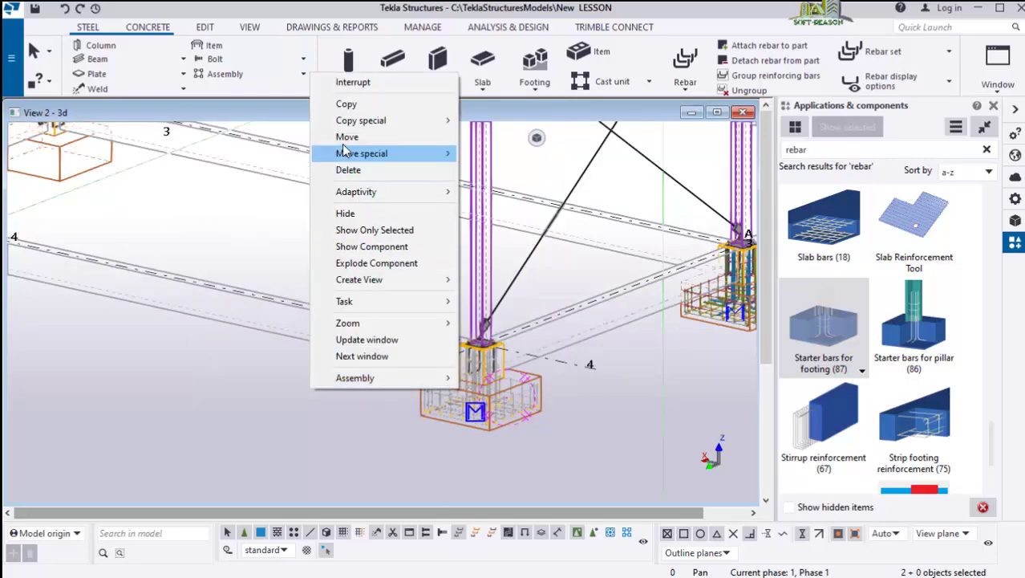
click(346, 103)
scroll(398, 393, up, 2)
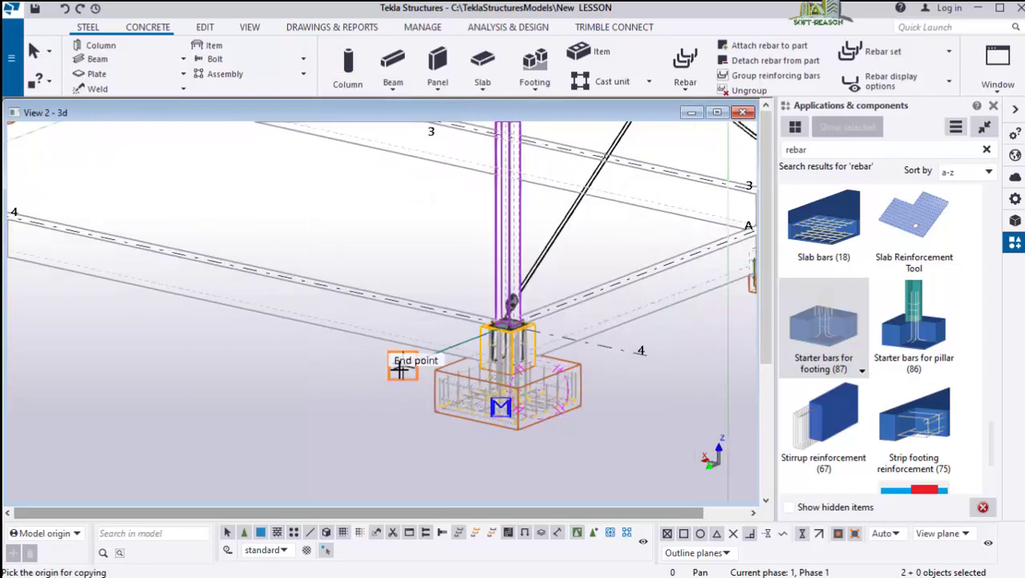
click(499, 473)
scroll(492, 470, down, 4)
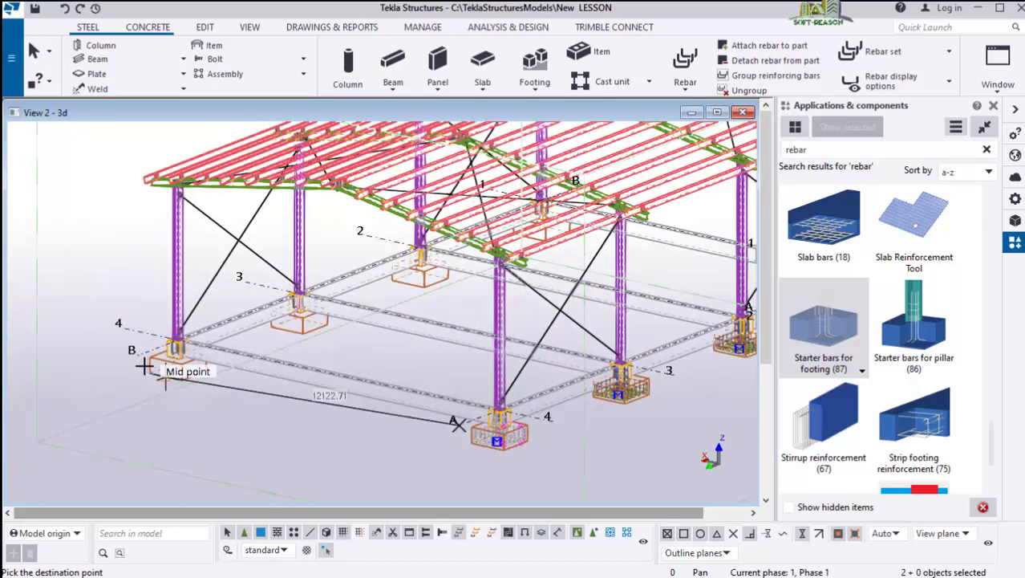
scroll(126, 357, up, 2)
scroll(132, 357, up, 2)
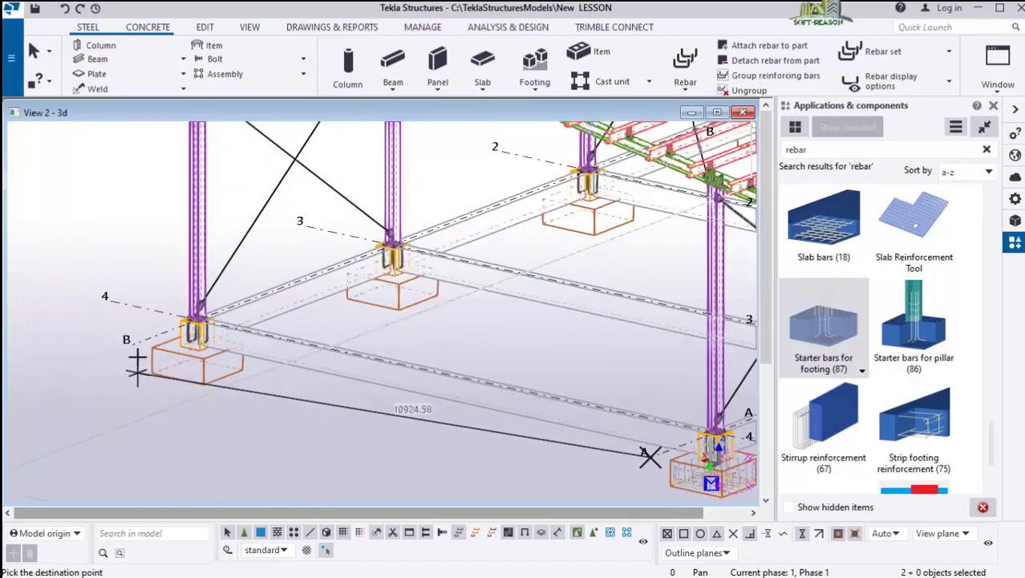
click(133, 345)
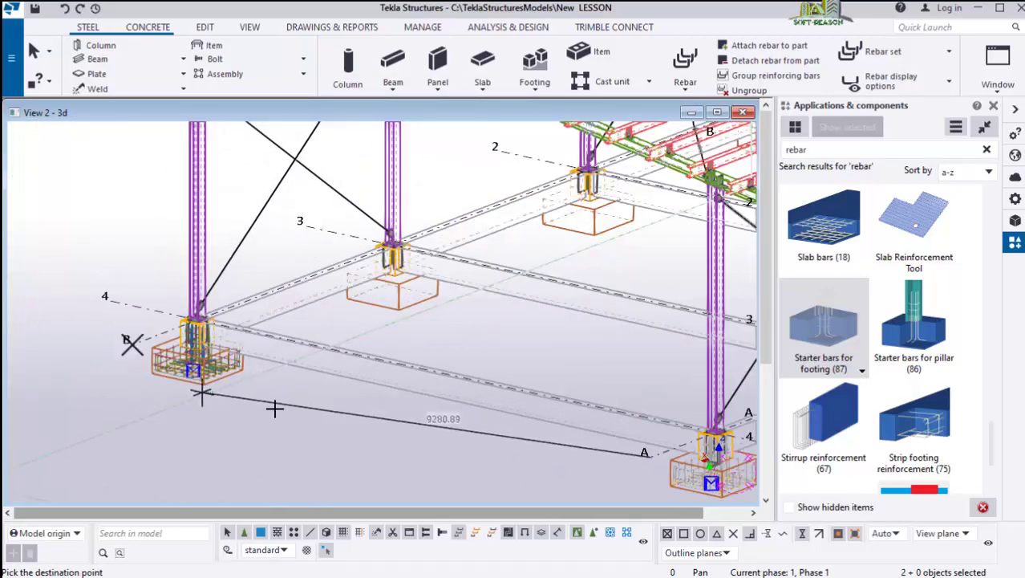
Examine the copied pedestal and footing reinforcement at B/4 from several angles, and end the copy command
scroll(381, 359, down, 2)
ctrl+middle_drag(236, 350, 551, 404)
scroll(569, 366, down, 3)
scroll(435, 414, up, 5)
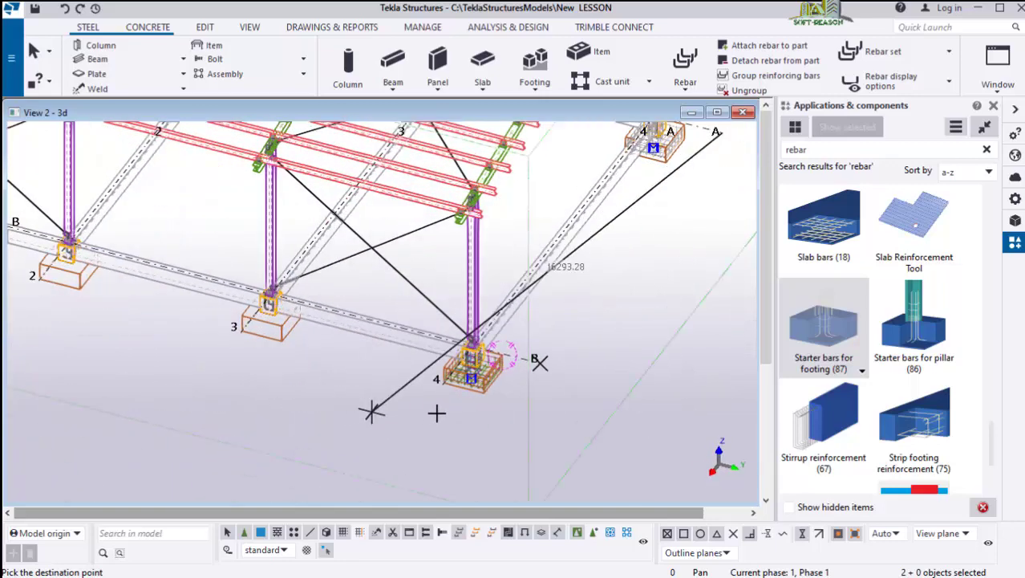
scroll(514, 396, up, 5)
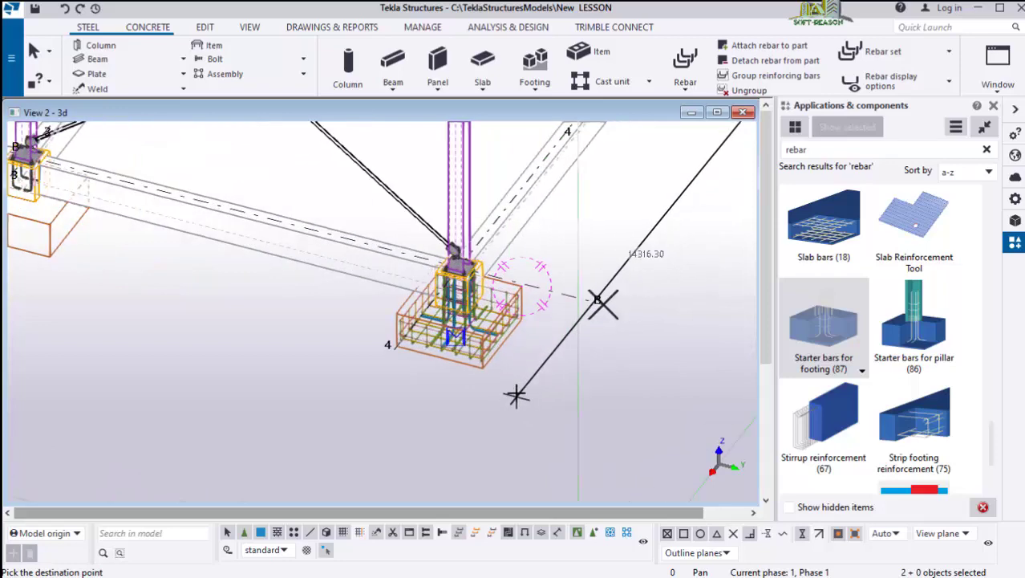
right_click(544, 347)
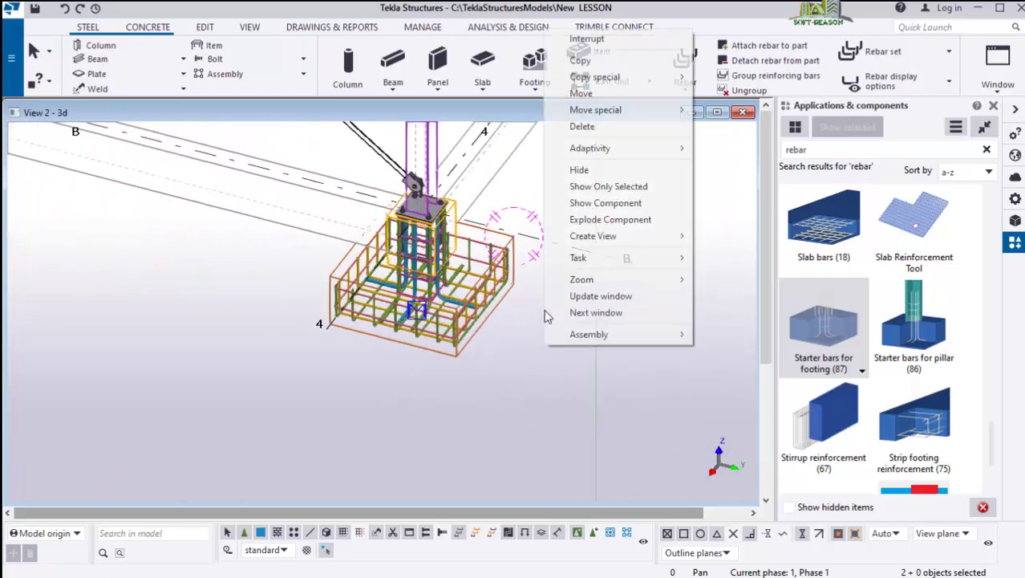
click(597, 37)
scroll(441, 404, up, 2)
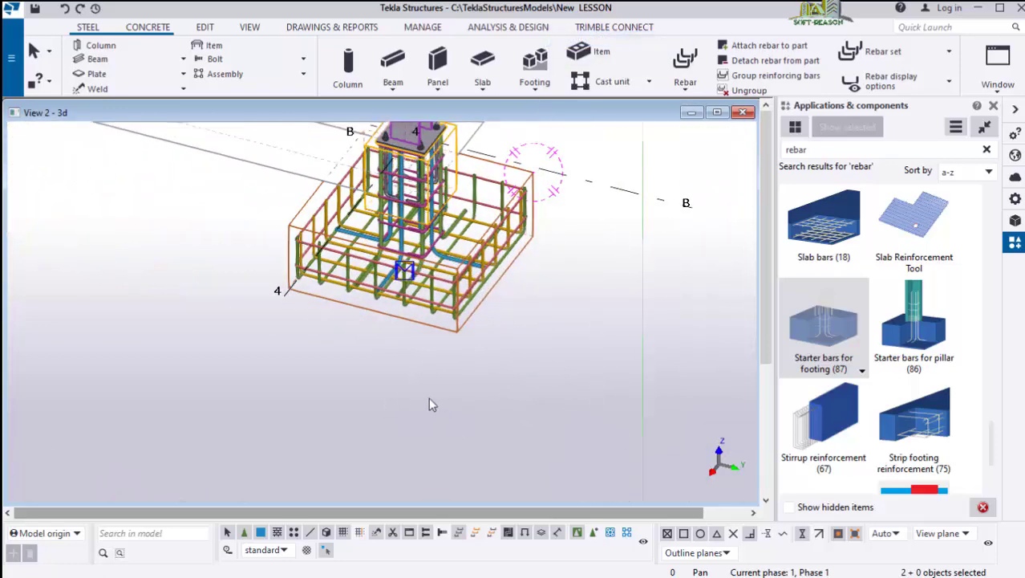
ctrl+middle_drag(433, 406, 393, 307)
scroll(542, 389, down, 2)
scroll(542, 356, up, 5)
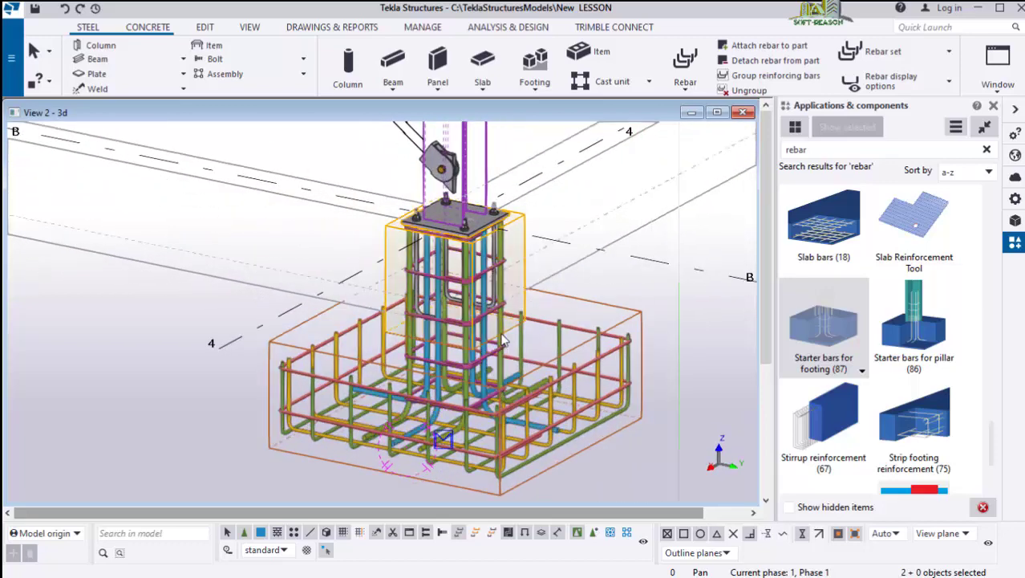
Copy the B/4 starter bars and footing reinforcement to the B/3, B/2 and B/1 footings, using the end point of grid line 4 as origin
shift+click(603, 405)
scroll(477, 433, down, 4)
scroll(477, 433, down, 1)
right_click(334, 445)
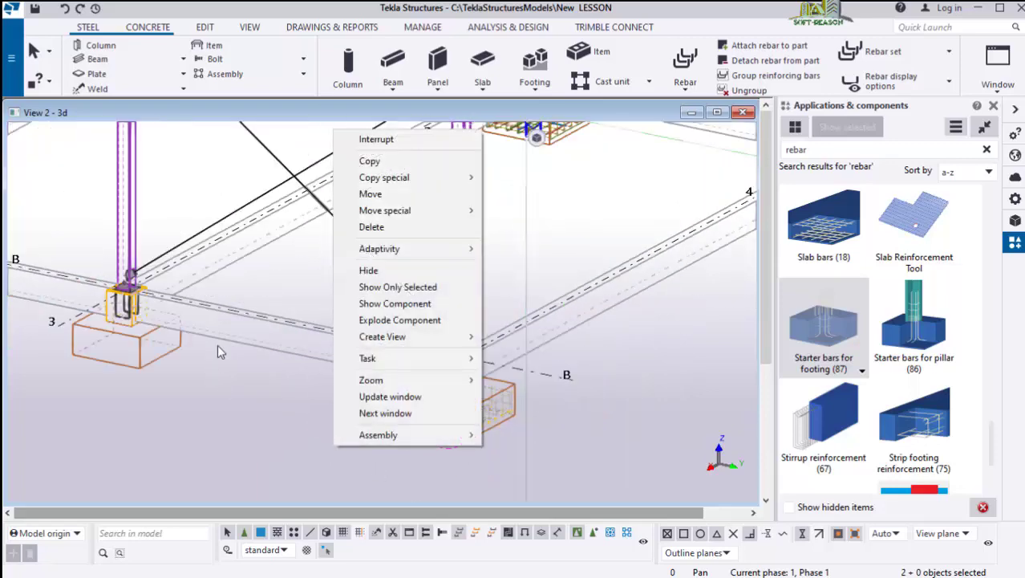
click(365, 162)
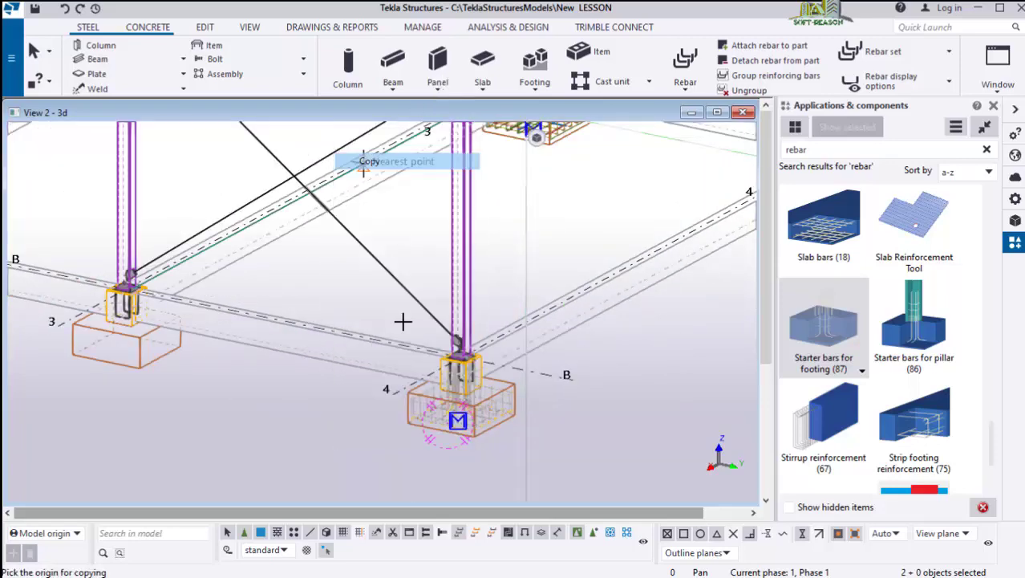
click(389, 391)
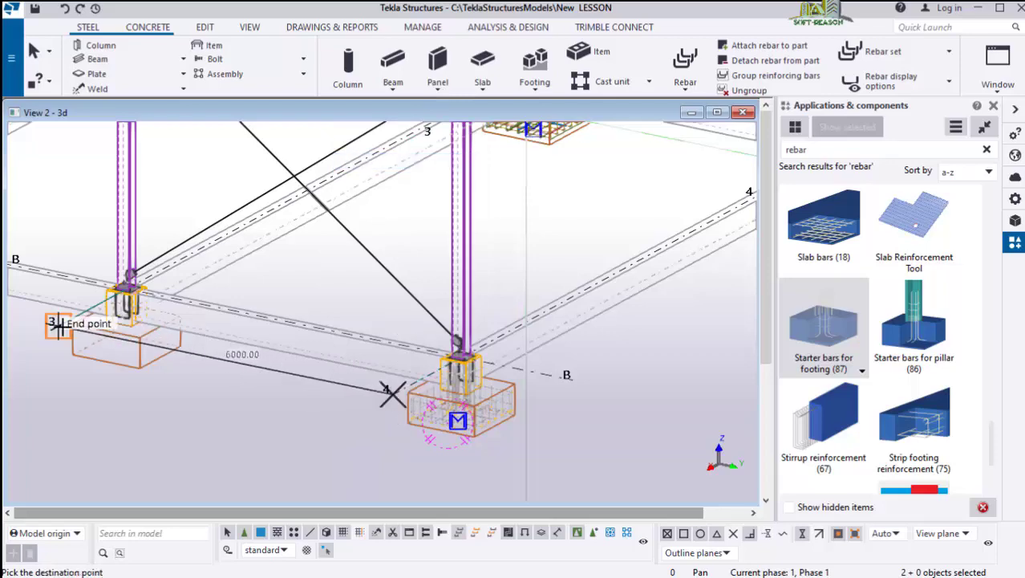
click(58, 323)
scroll(561, 438, down, 5)
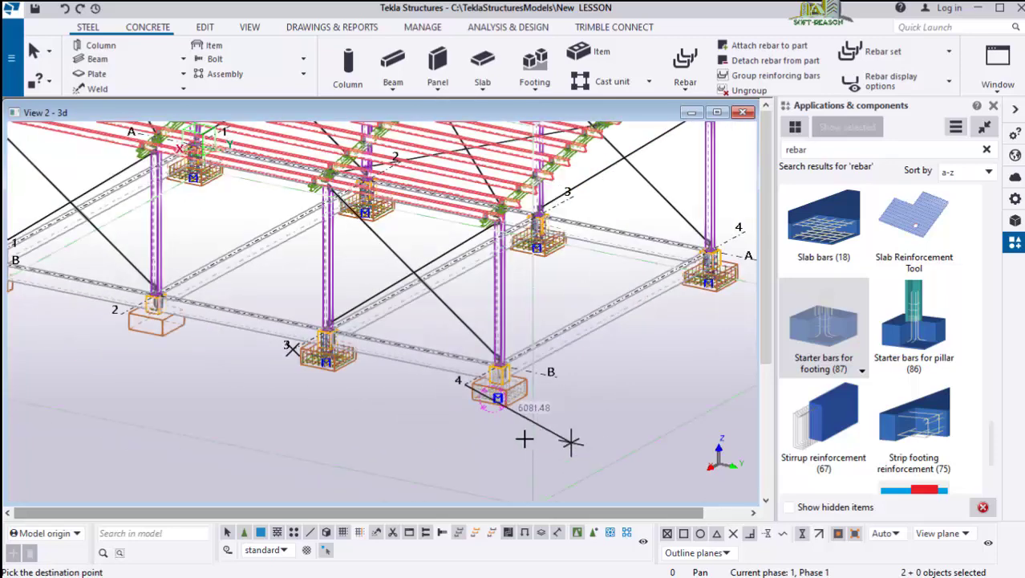
scroll(212, 345, up, 4)
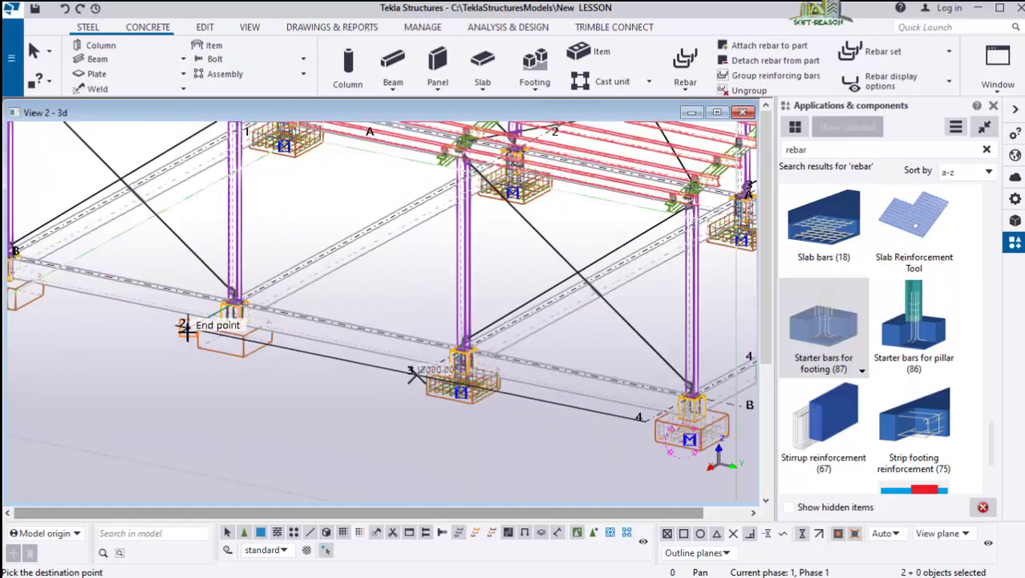
scroll(376, 365, down, 2)
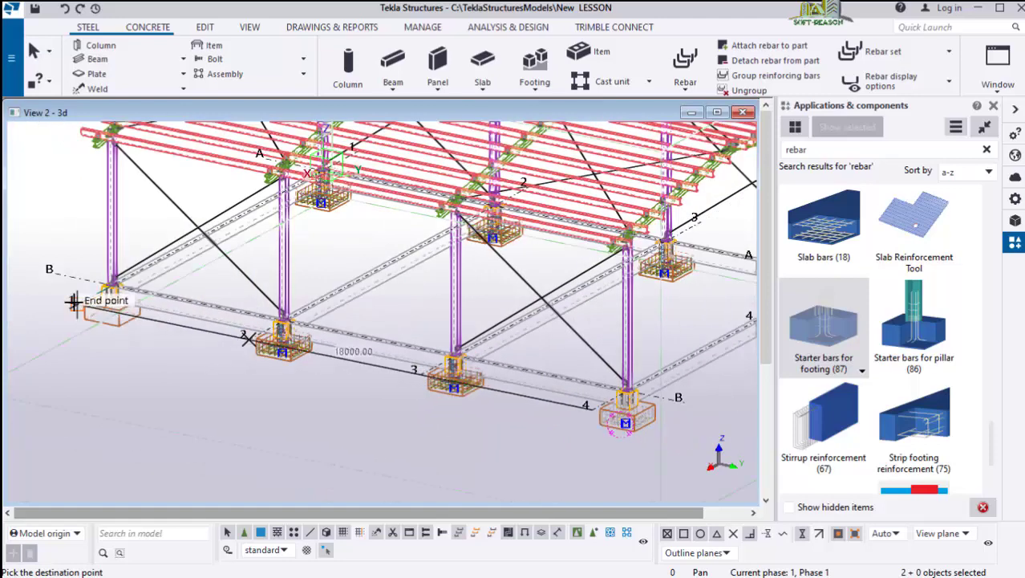
scroll(170, 347, down, 3)
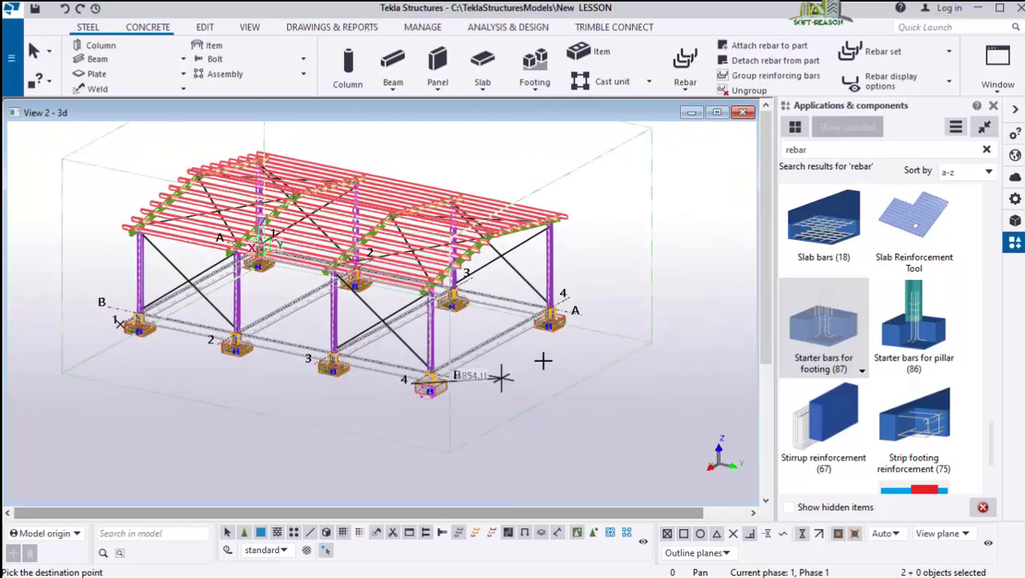
End the copy command and examine the A/4 footing's reinforcement together with the neighbouring footings along grid lines A and 4
scroll(559, 296, up, 2)
scroll(560, 297, up, 5)
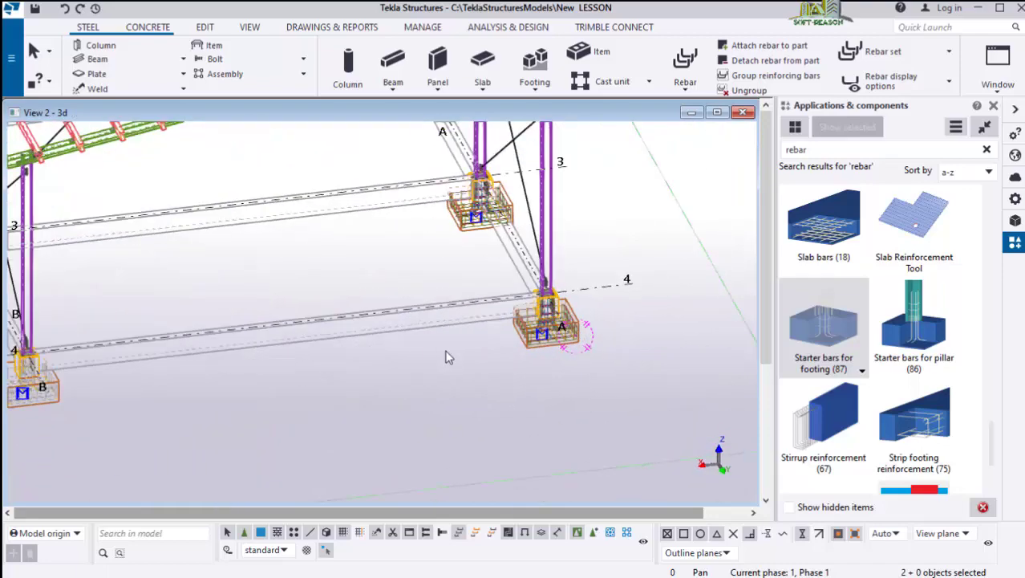
scroll(539, 332, up, 4)
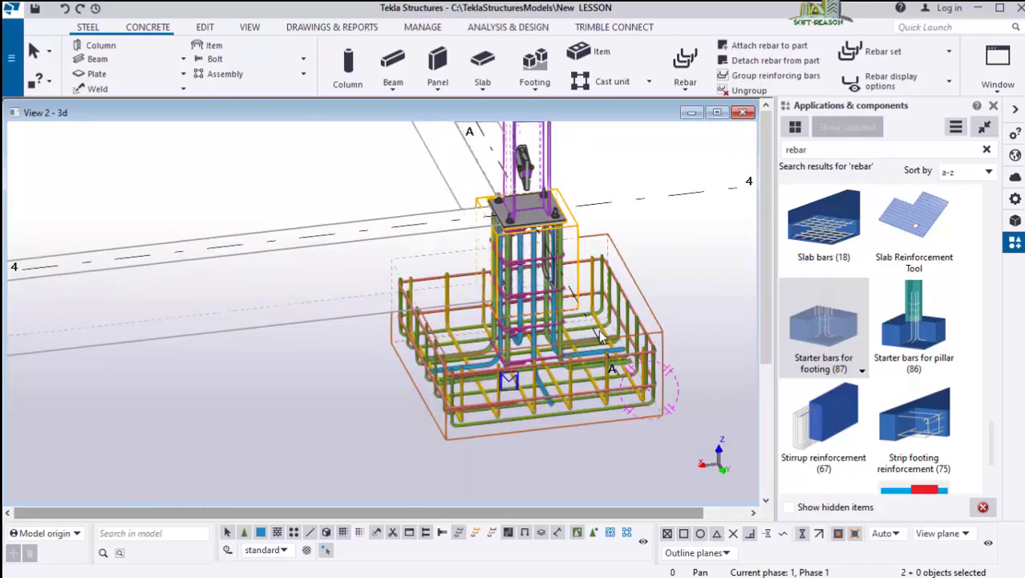
scroll(624, 353, down, 5)
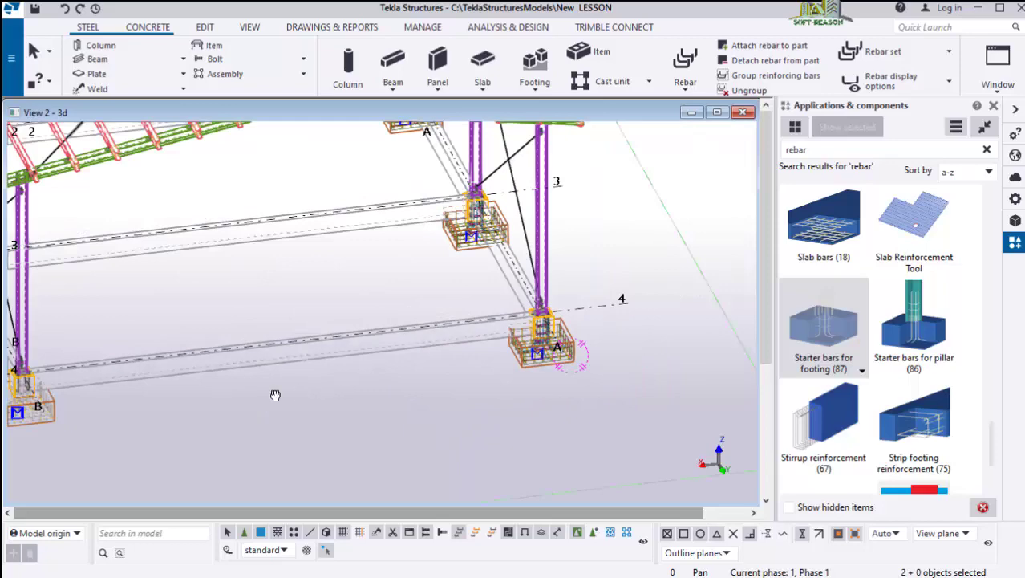
scroll(267, 396, down, 3)
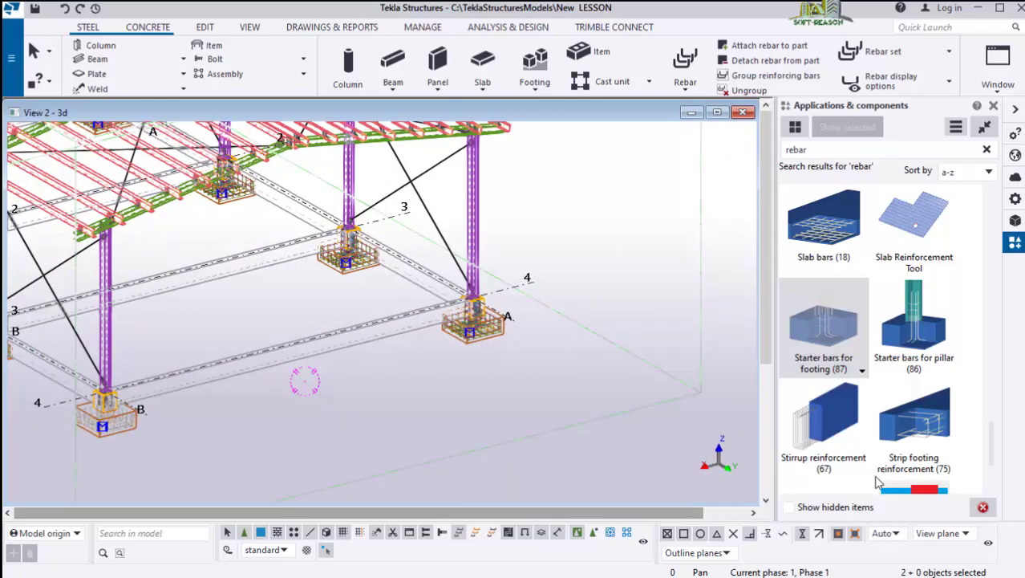
Search the applications and components catalog for RECTA
scroll(826, 345, down, 3)
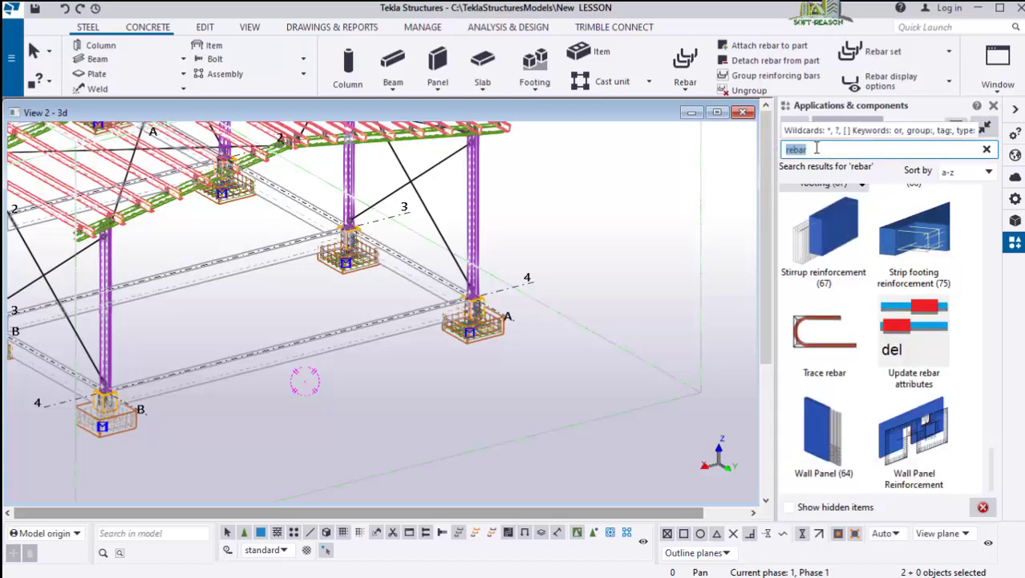
key(BackSpace)
text(RECR)
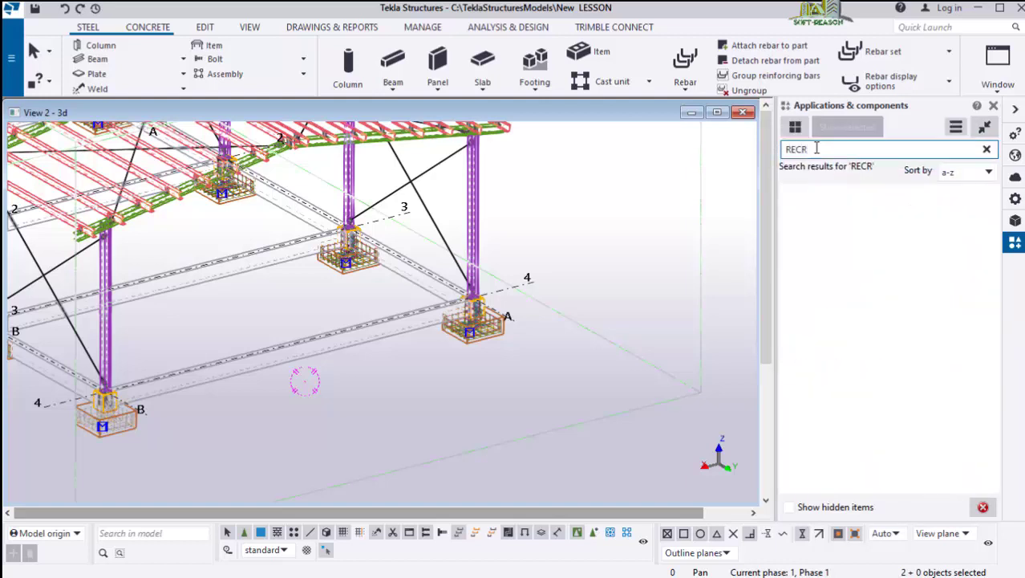
key(BackSpace)
text(TA)
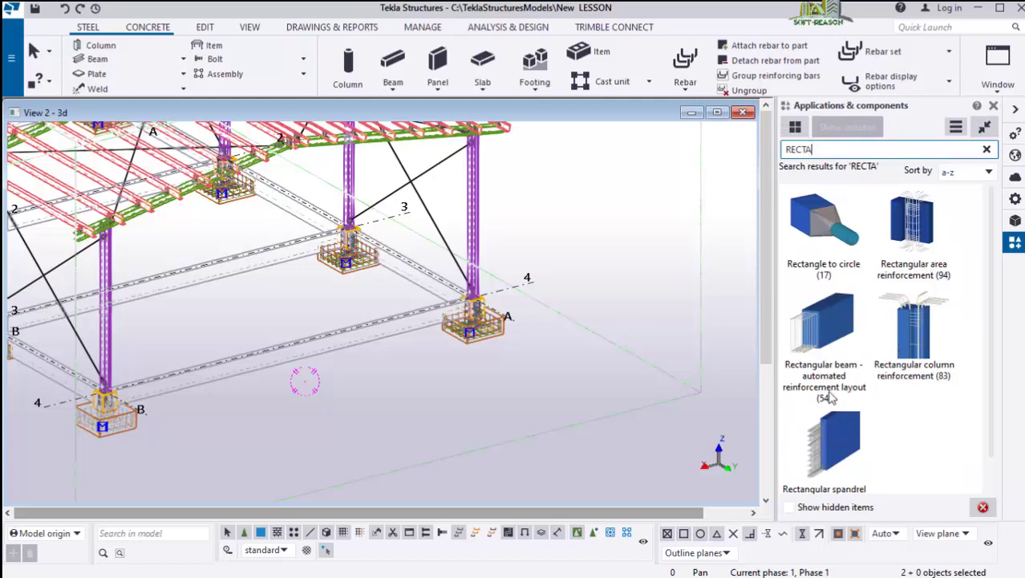
Apply the Rectangular beam - automated reinforcement layout (54) component to the ground beam on grid line 4 and examine its rebar cage
click(820, 328)
scroll(173, 433, up, 2)
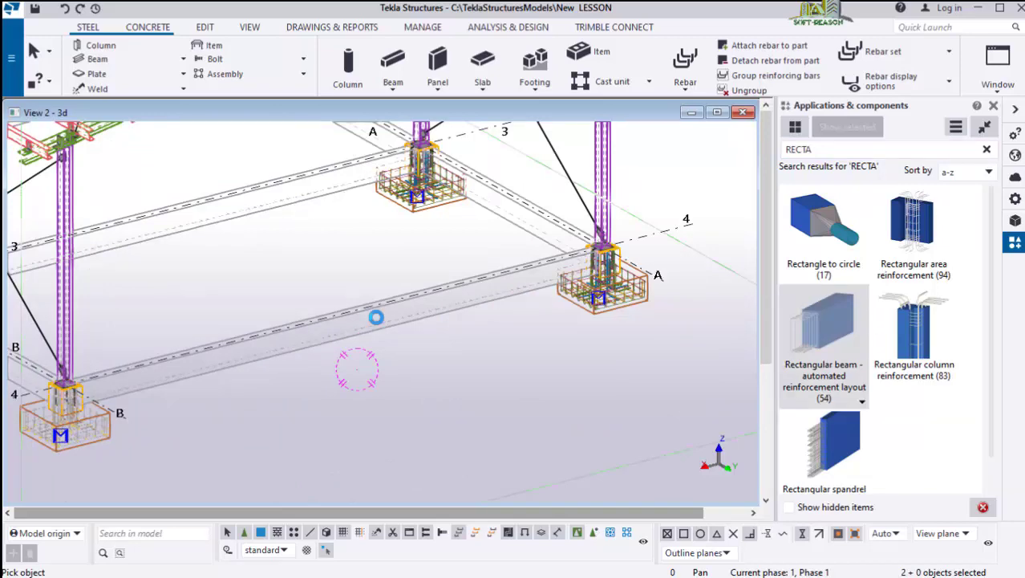
click(375, 318)
scroll(100, 398, up, 1)
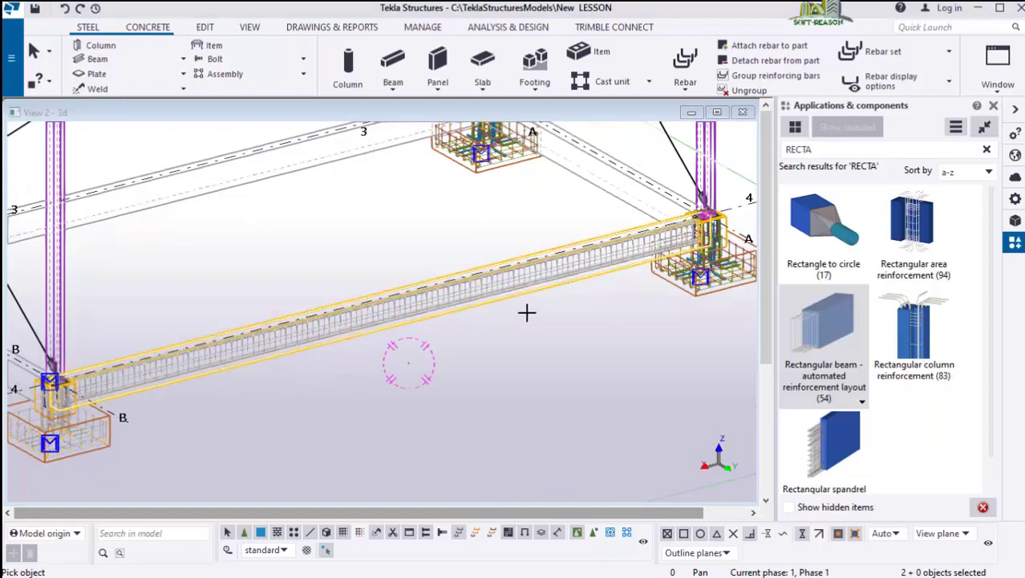
scroll(526, 313, up, 5)
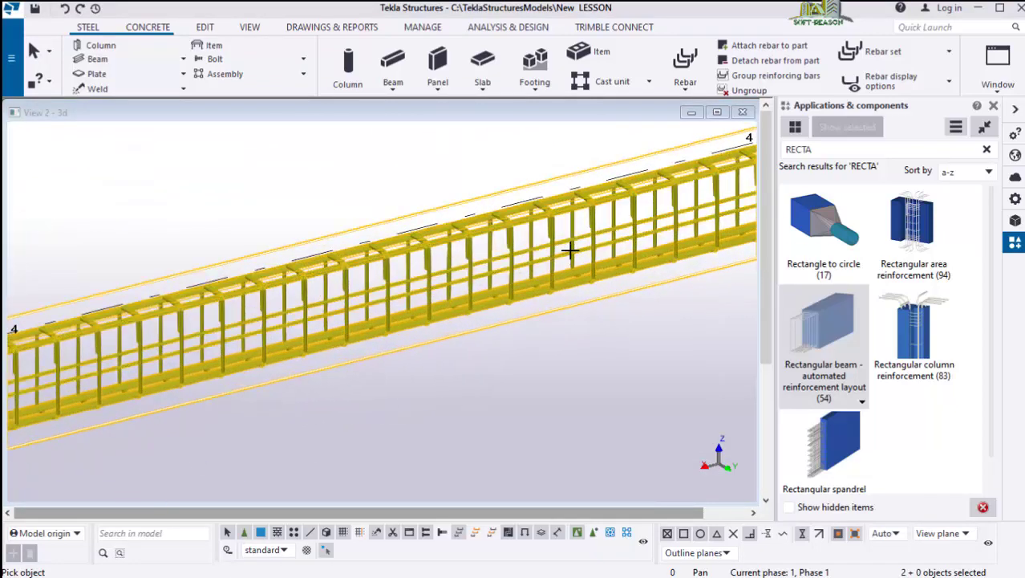
scroll(602, 297, down, 3)
scroll(164, 367, up, 1)
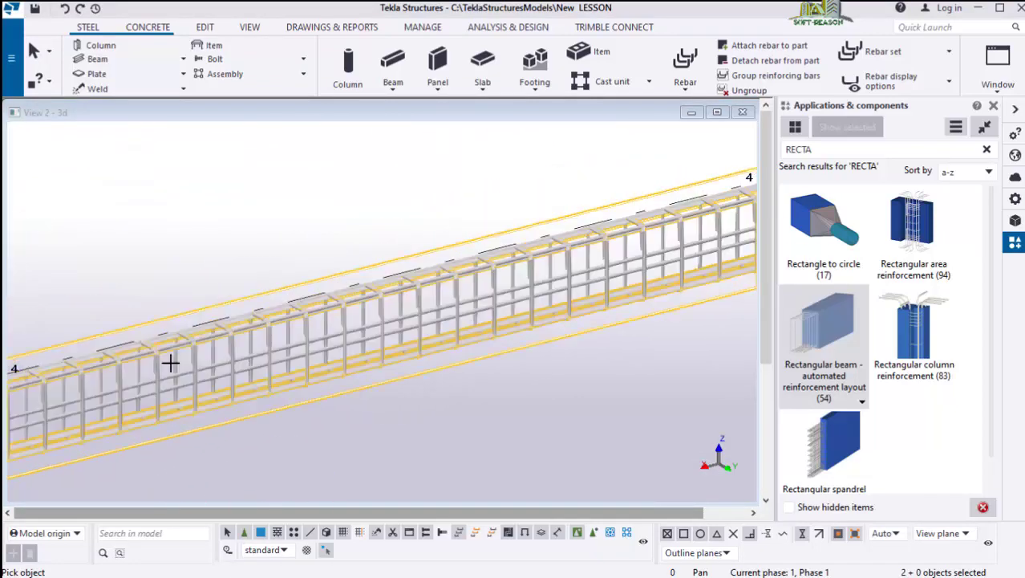
scroll(164, 366, up, 4)
scroll(560, 306, down, 2)
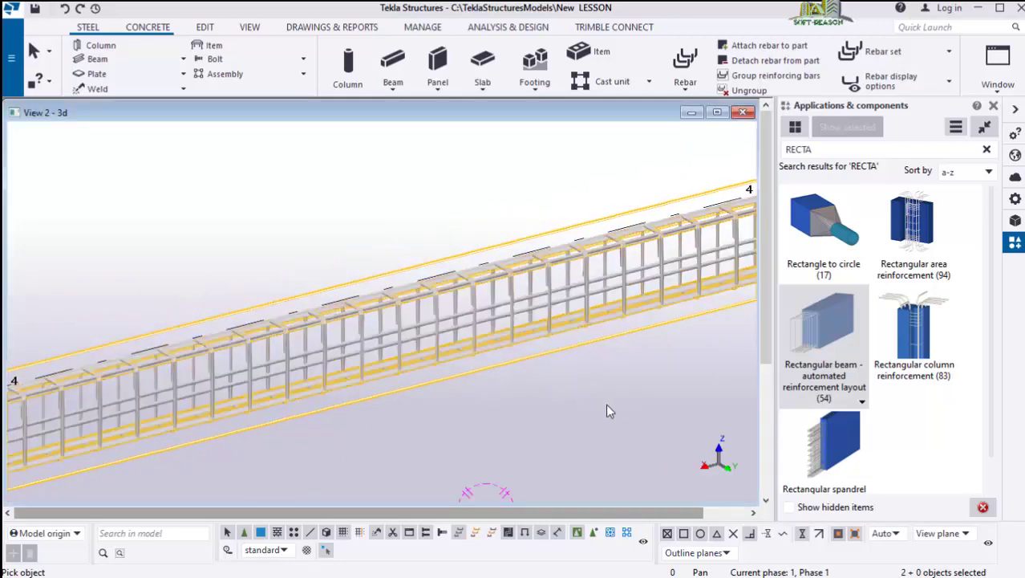
scroll(408, 308, up, 2)
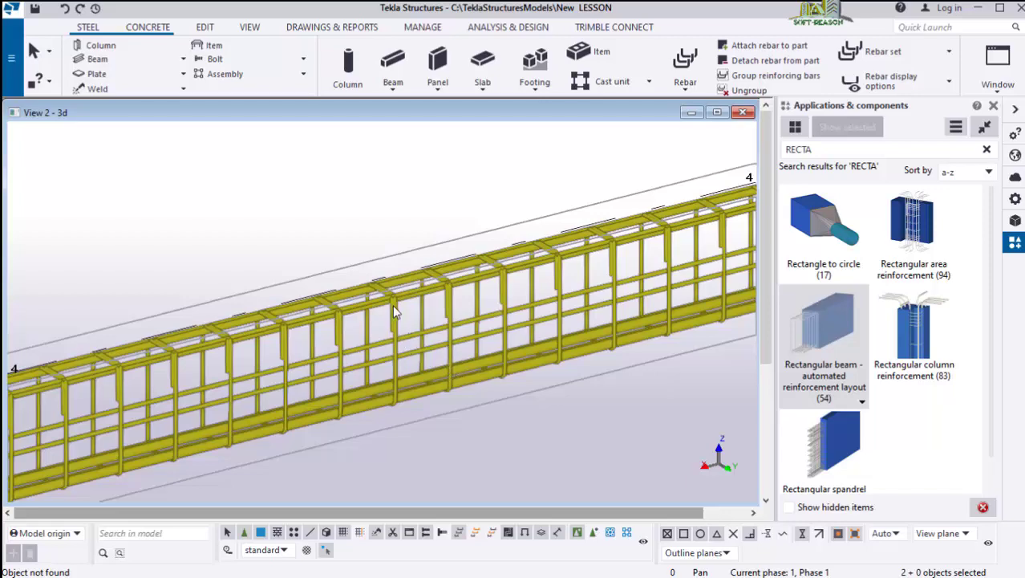
Open the grid line 4 beam's reinforcement properties and review the strand template, strand pattern, strand profile and longitudinal rebar settings
double_click(392, 305)
drag(748, 24, 909, 25)
scroll(281, 317, down, 1)
scroll(281, 323, down, 5)
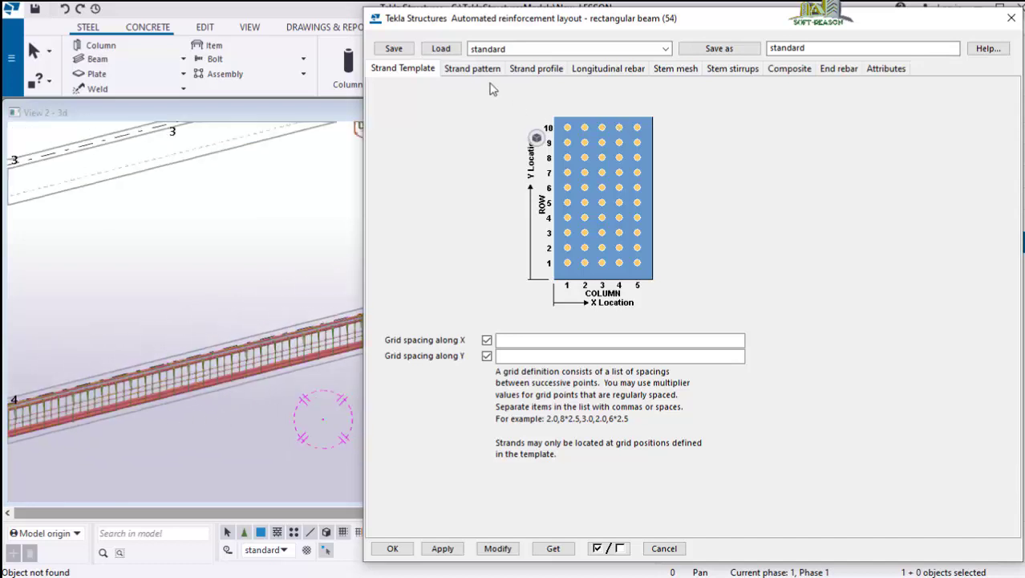
click(479, 70)
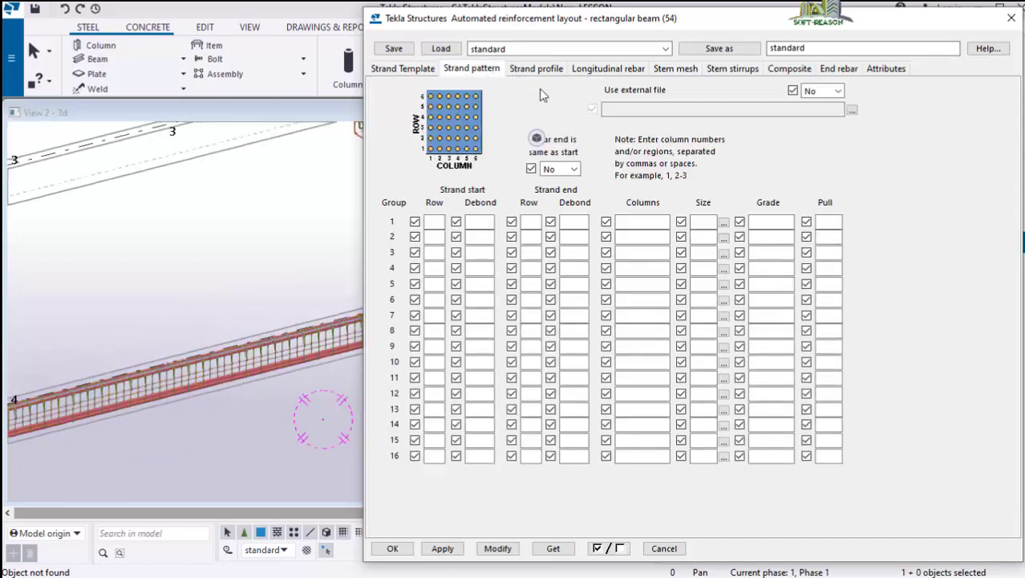
click(536, 70)
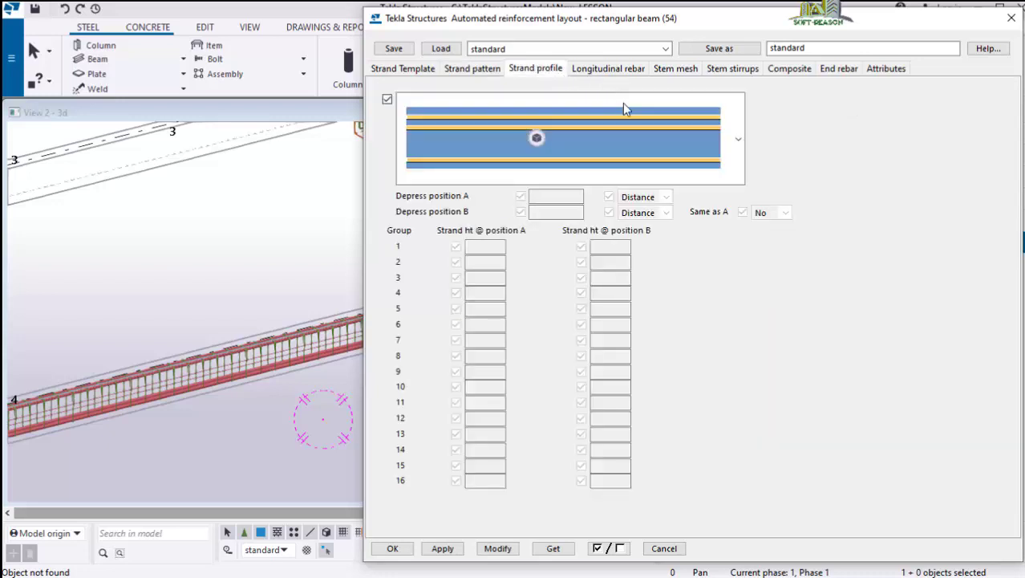
click(607, 74)
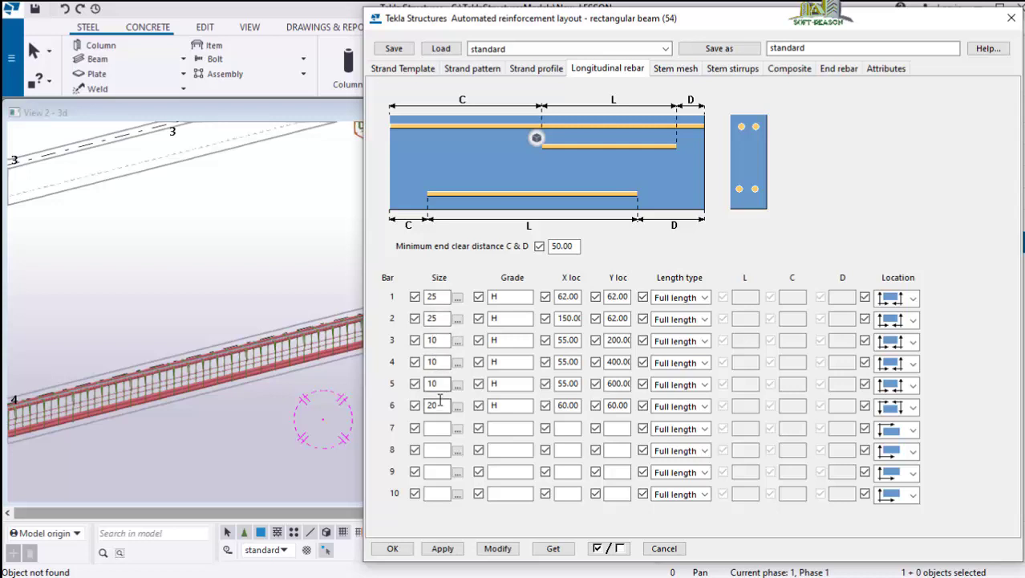
scroll(293, 323, down, 4)
scroll(120, 371, up, 2)
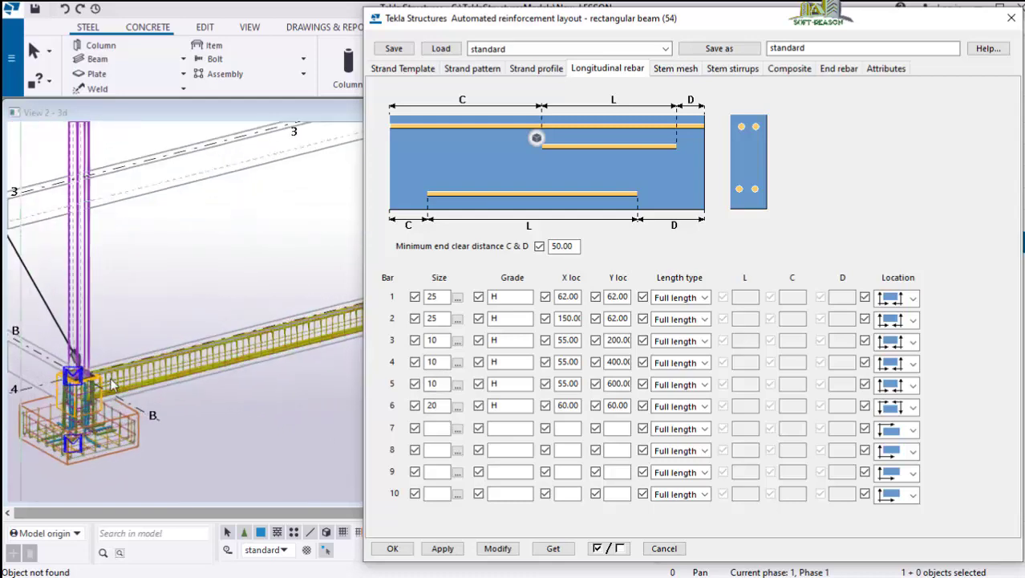
ctrl+middle_drag(113, 386, 280, 362)
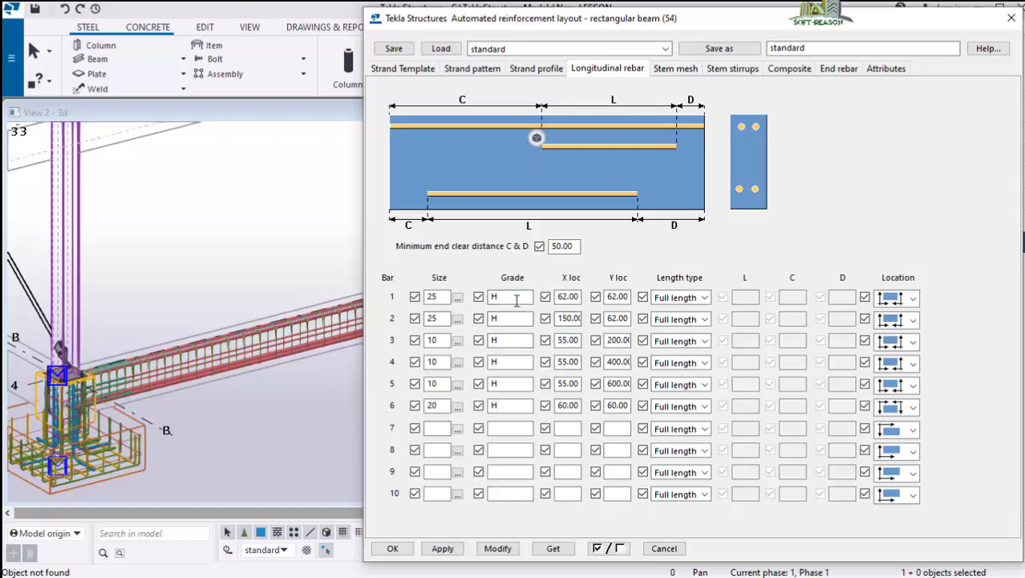
Review the stem mesh and stem stirrup settings against the beam's reinforcement, and accept the component properties
click(680, 71)
click(730, 70)
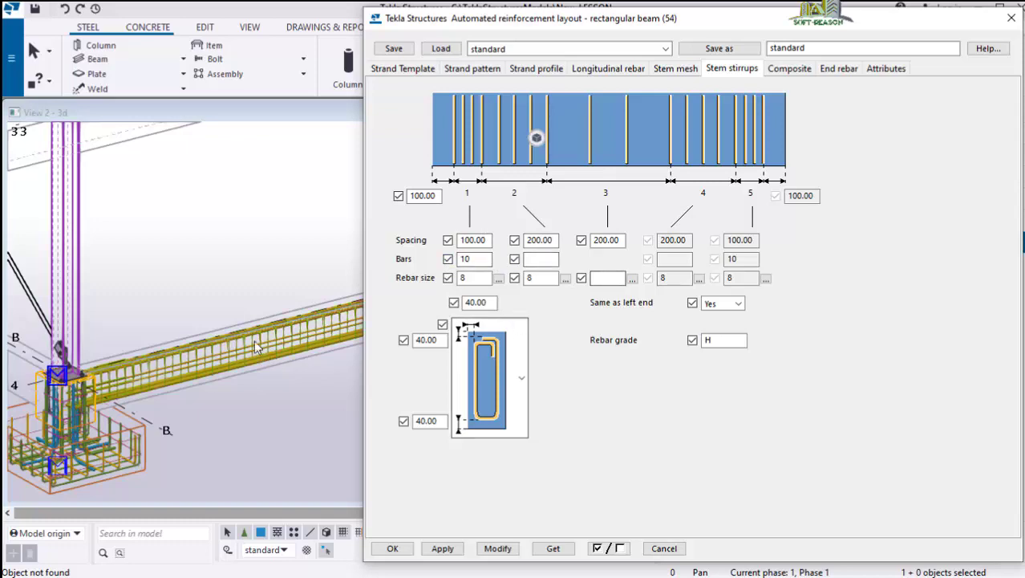
scroll(208, 345, down, 3)
scroll(154, 370, down, 10)
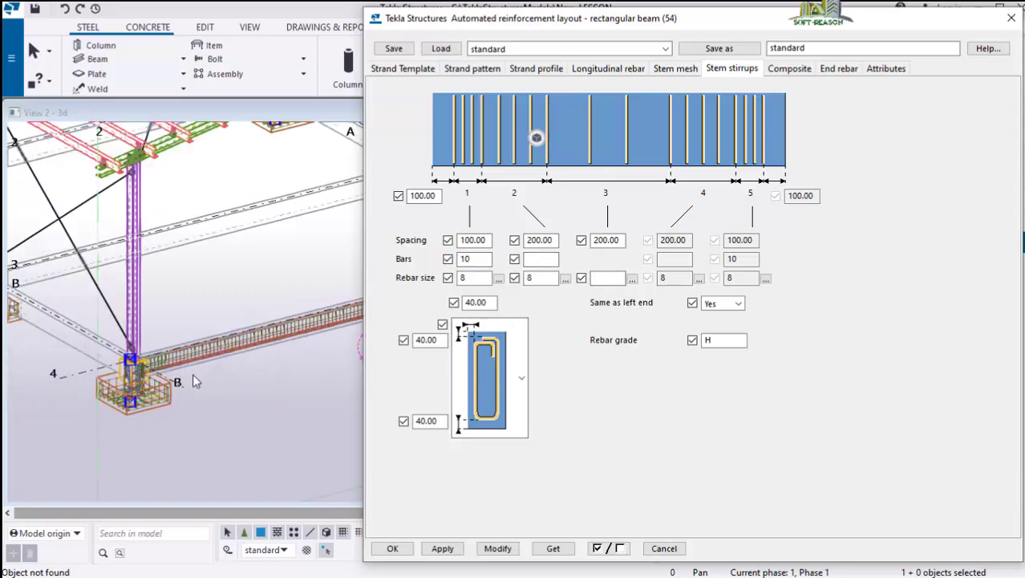
scroll(238, 359, up, 8)
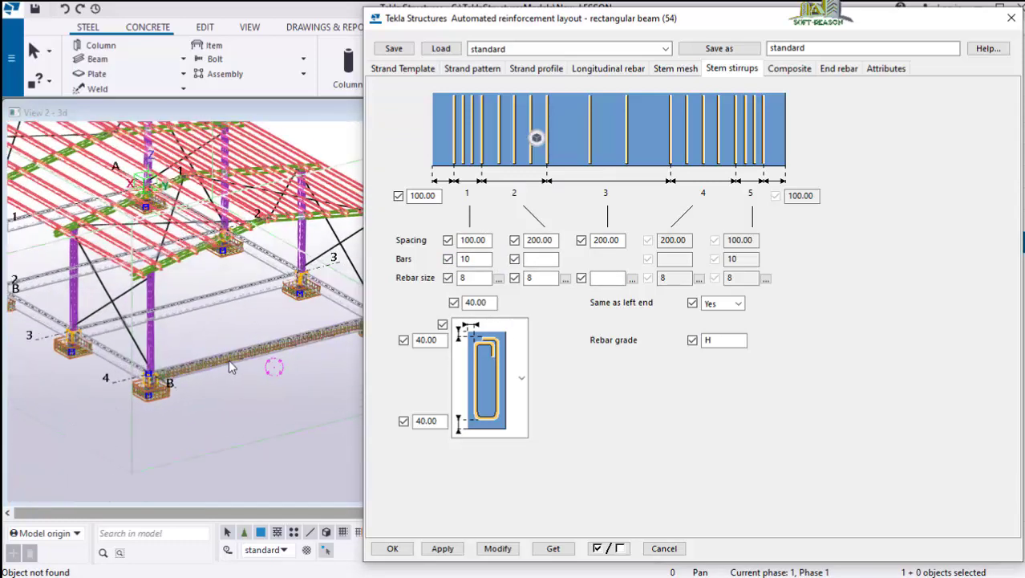
scroll(211, 369, down, 2)
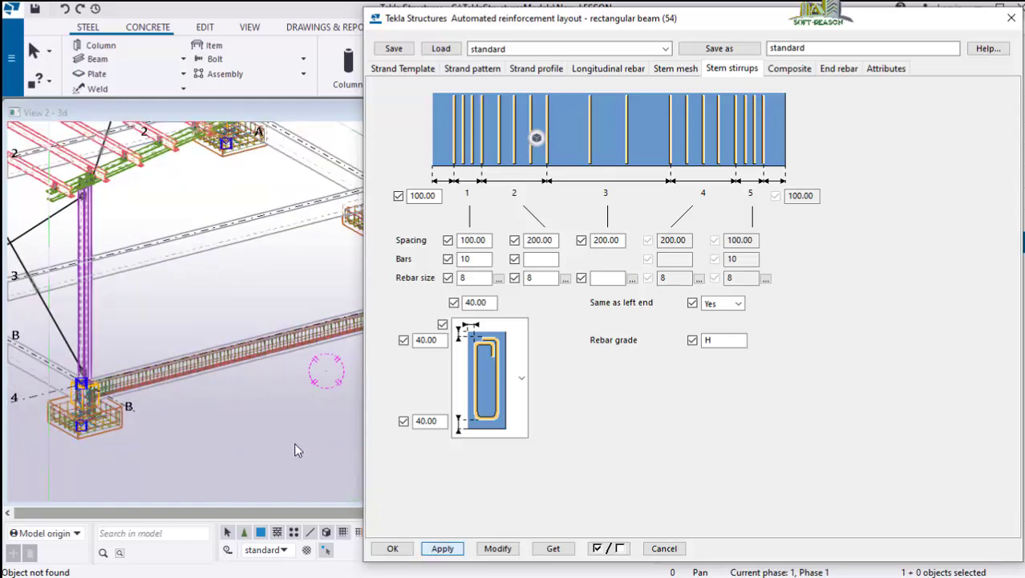
click(393, 548)
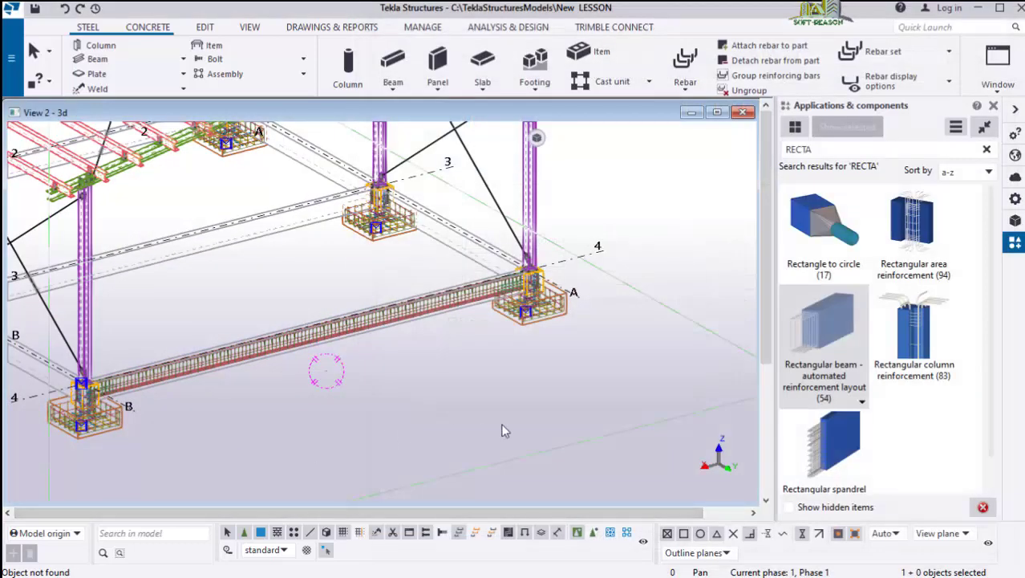
Apply the rectangular beam reinforcement layout to the grid line 3 beam and the grid A and B beams between lines 2 and 4
scroll(561, 417, down, 5)
scroll(503, 347, up, 1)
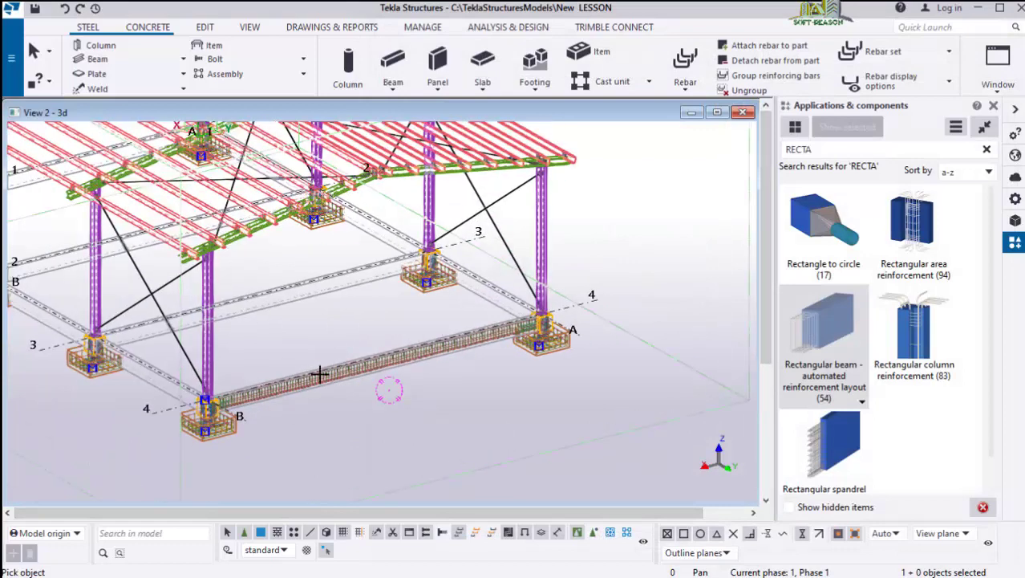
click(301, 296)
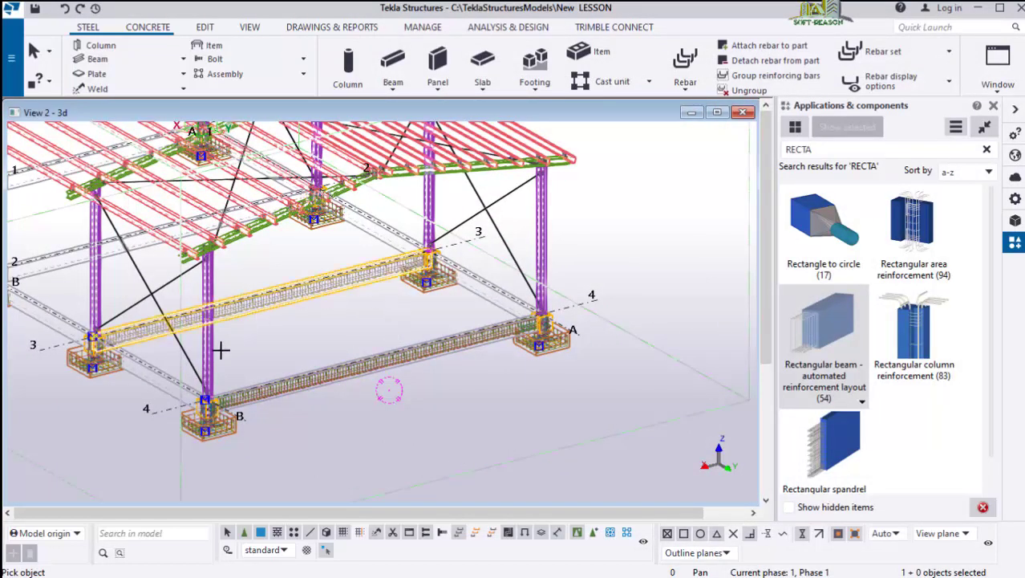
click(158, 383)
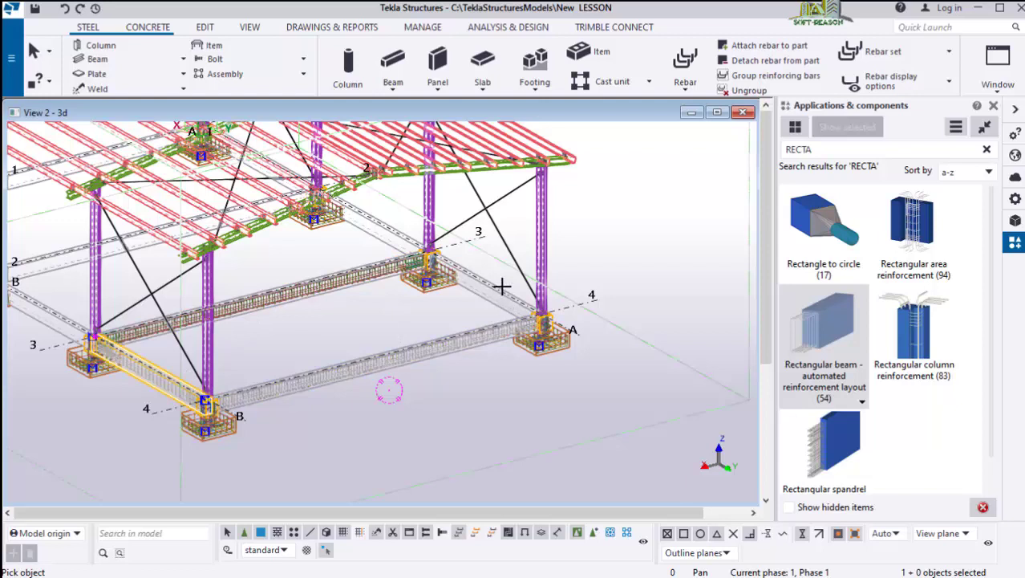
click(412, 229)
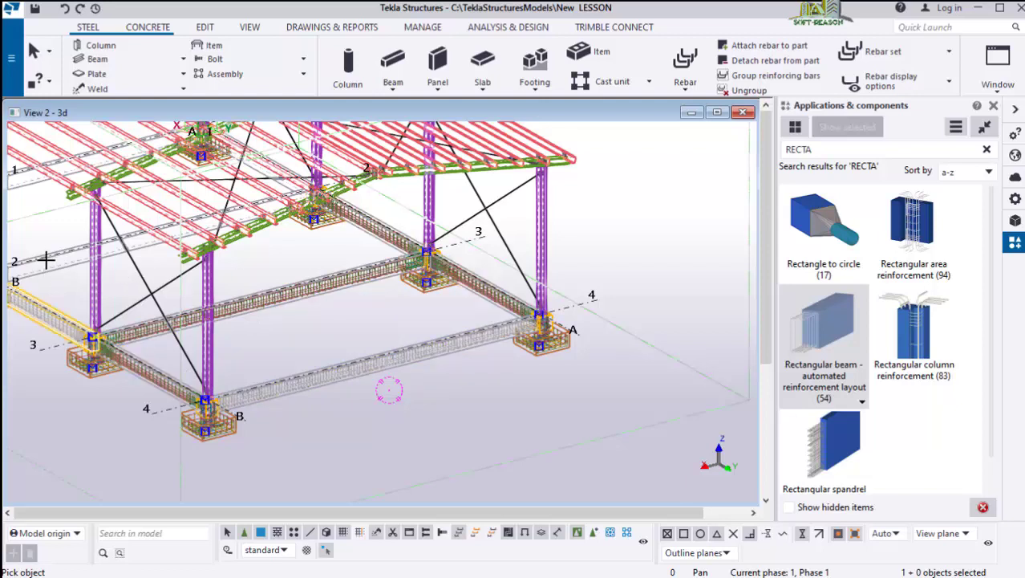
Reinforce the grid line 2 beam and the grid B beam between lines 1 and 2 with the same component
scroll(492, 348, down, 3)
ctrl+middle_drag(192, 318, 324, 302)
scroll(119, 312, up, 2)
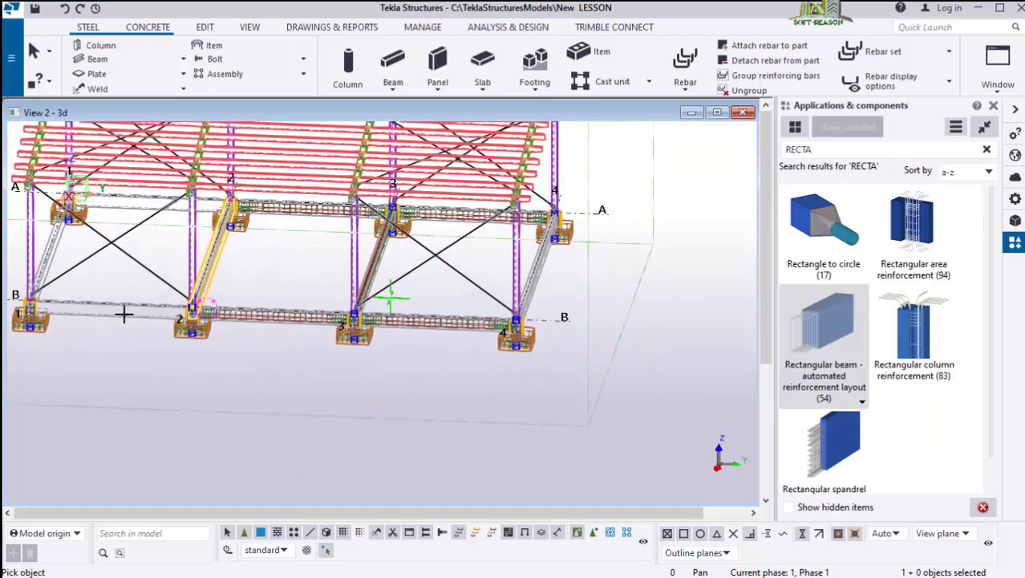
click(124, 316)
Reinforce the grid A beam between lines 1 and 2 and the grid line 1 beam with the same component
scroll(440, 364, down, 3)
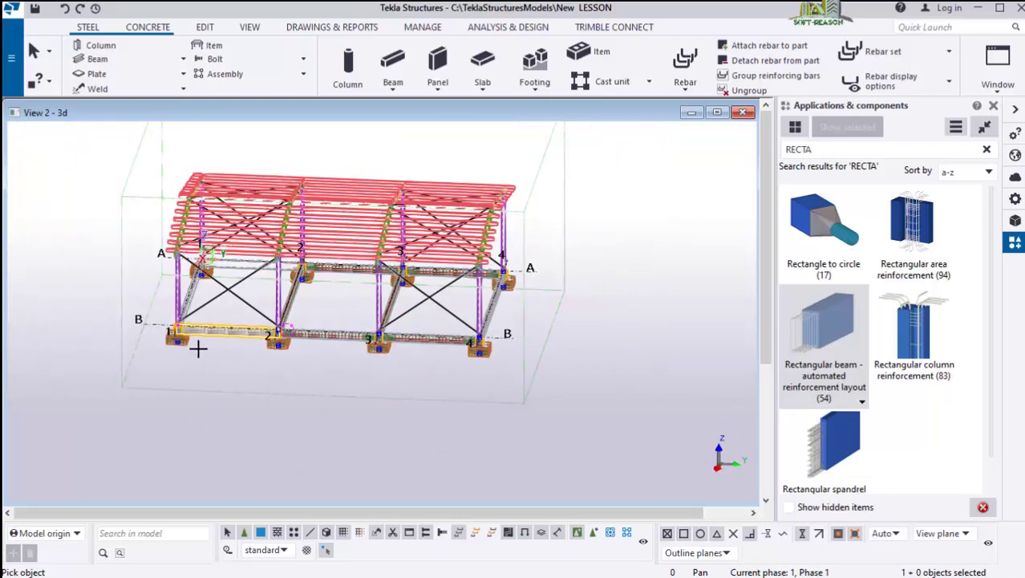
ctrl+middle_drag(199, 349, 419, 347)
scroll(417, 345, down, 1)
scroll(492, 330, down, 3)
ctrl+middle_drag(427, 389, 293, 371)
scroll(68, 326, up, 2)
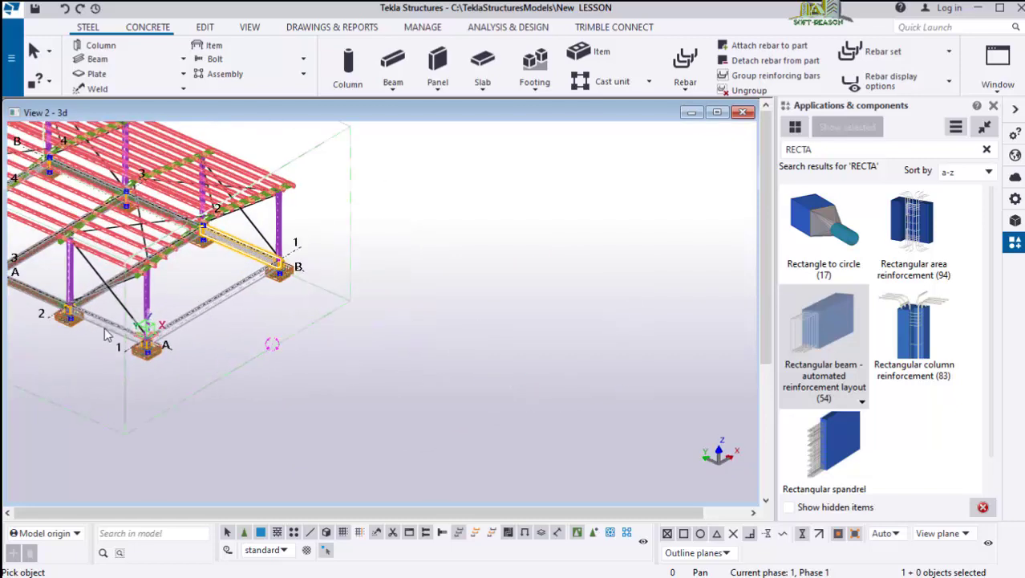
scroll(554, 411, down, 3)
scroll(308, 396, up, 2)
scroll(308, 397, up, 2)
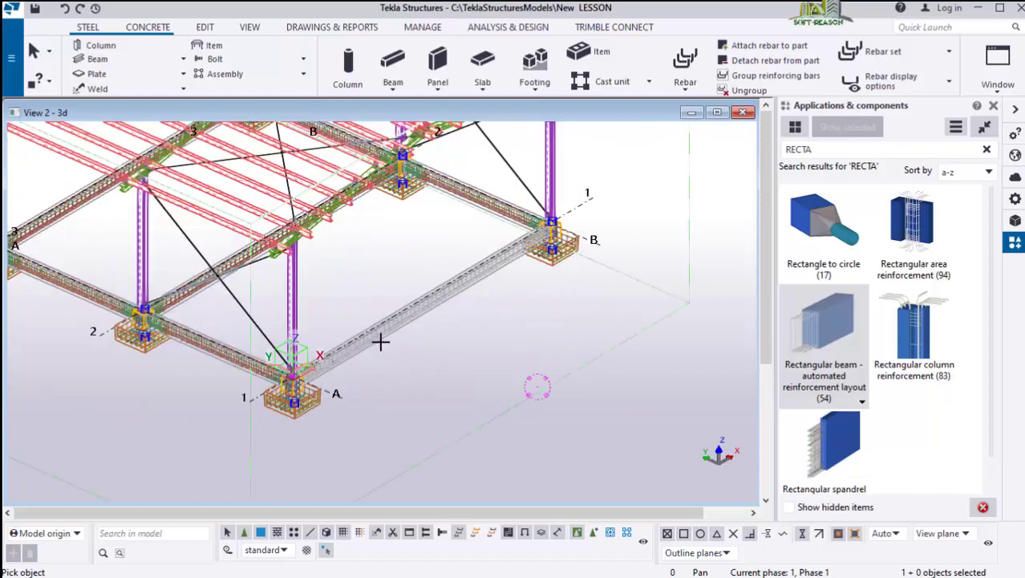
Examine how the grid line 1 and grid B beam reinforcement meets the pedestal and footing rebar at B/1
scroll(377, 339, up, 5)
scroll(640, 190, up, 5)
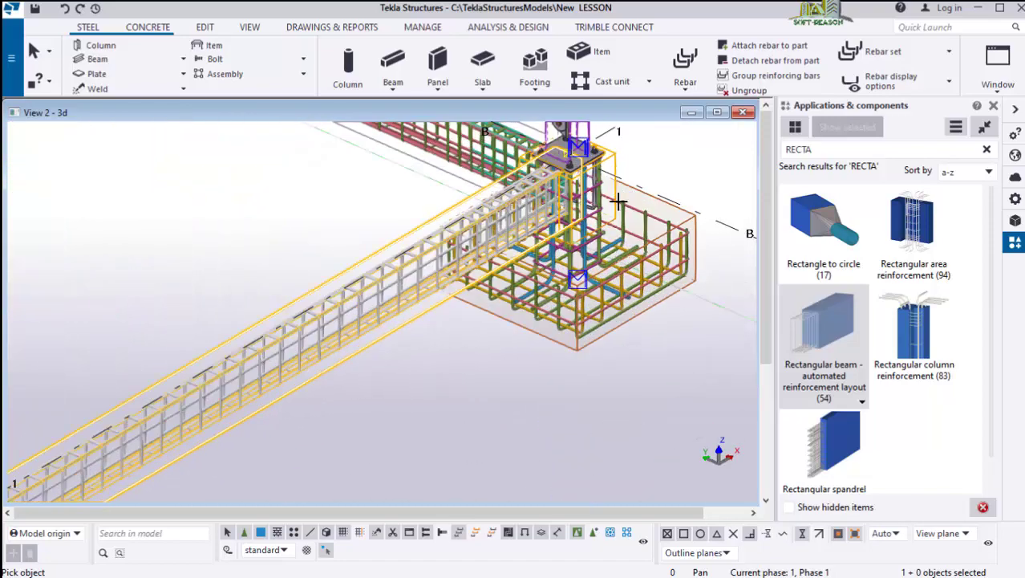
ctrl+middle_drag(541, 237, 272, 220)
scroll(284, 222, down, 1)
ctrl+middle_drag(521, 195, 470, 250)
scroll(482, 268, down, 4)
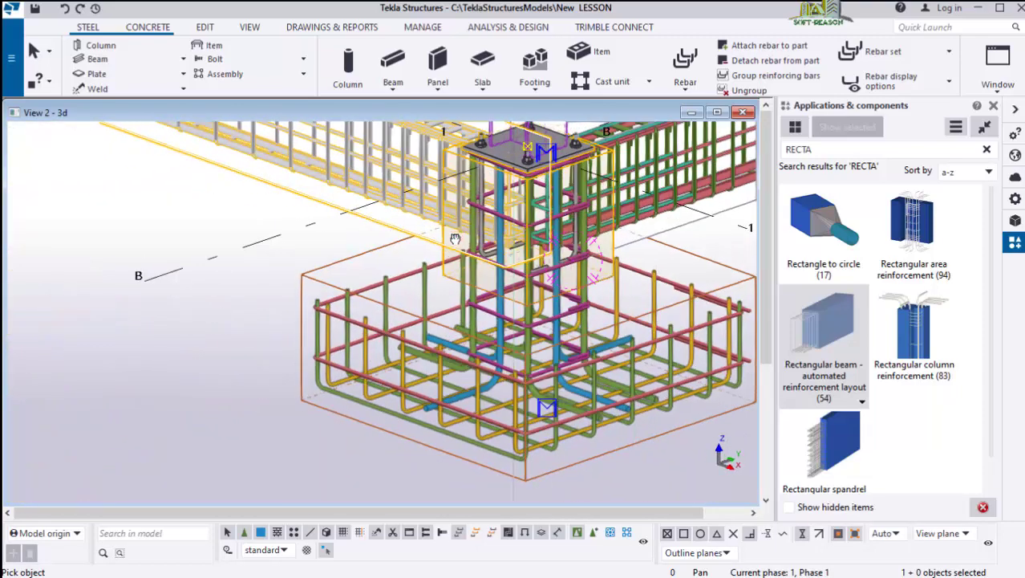
mouse_move(495, 286)
ctrl+middle_down()
mouse_move(499, 297)
mouse_move(484, 300)
ctrl+middle_up()
scroll(473, 301, down, 5)
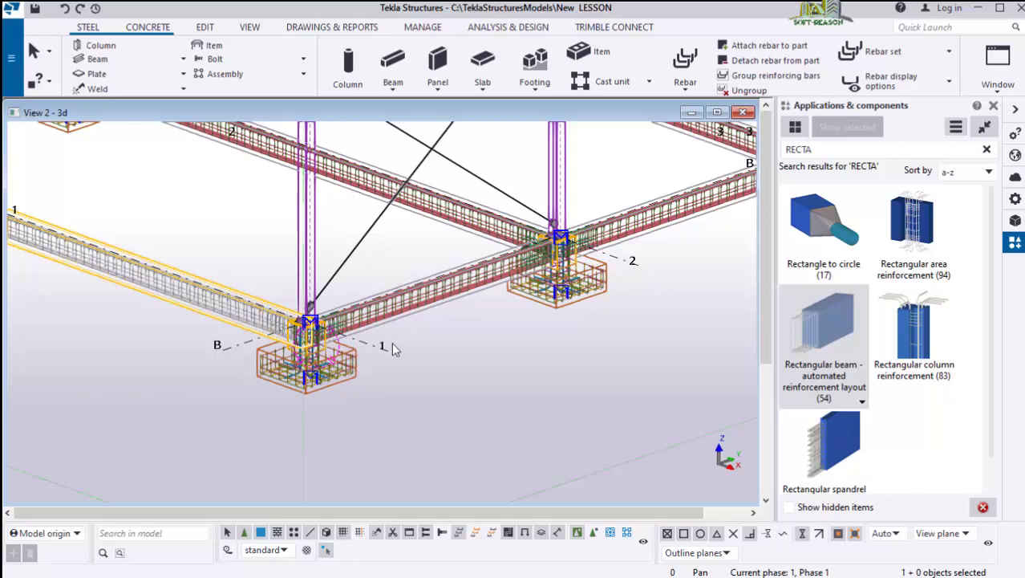
Examine the whole structure from several sides to check the reinforcement of all ground beams and footings
scroll(390, 370, down, 8)
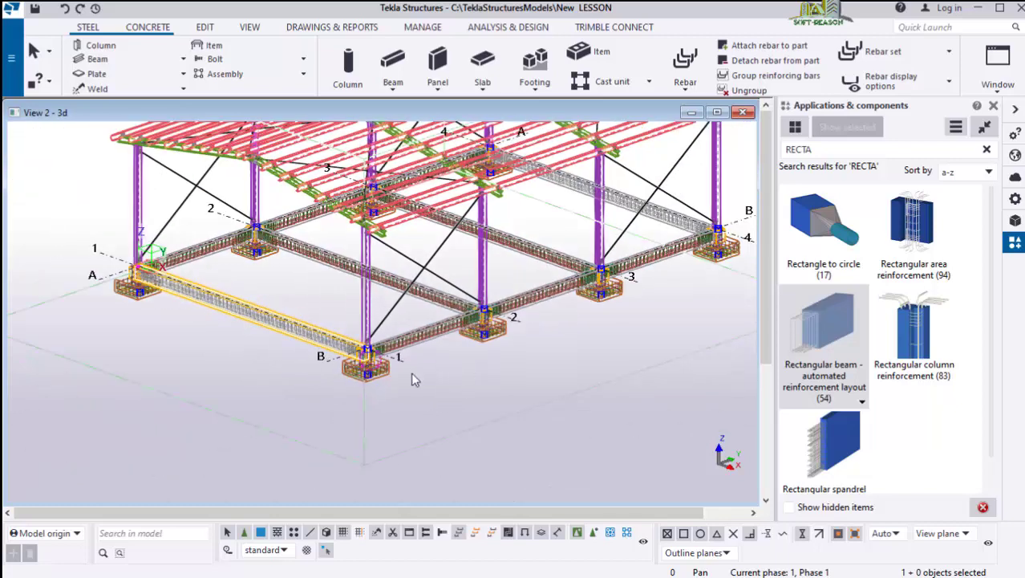
ctrl+middle_drag(538, 332, 208, 332)
scroll(245, 309, down, 2)
scroll(561, 268, up, 2)
scroll(487, 309, up, 1)
ctrl+middle_drag(475, 288, 467, 252)
scroll(486, 253, up, 2)
scroll(427, 405, down, 3)
scroll(493, 386, up, 2)
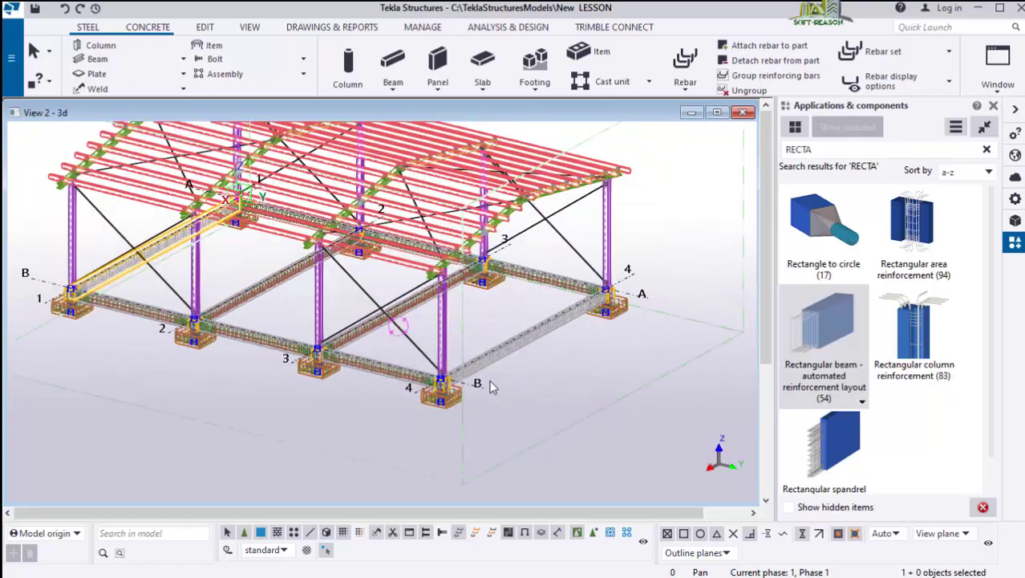
ctrl+middle_drag(486, 353, 420, 335)
scroll(419, 344, up, 2)
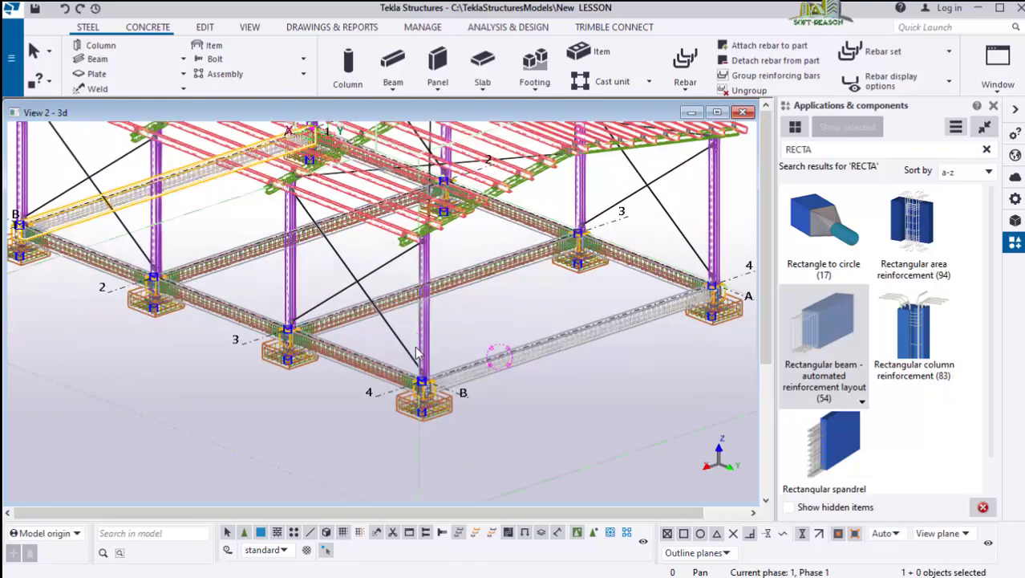
scroll(481, 332, down, 4)
scroll(643, 335, up, 1)
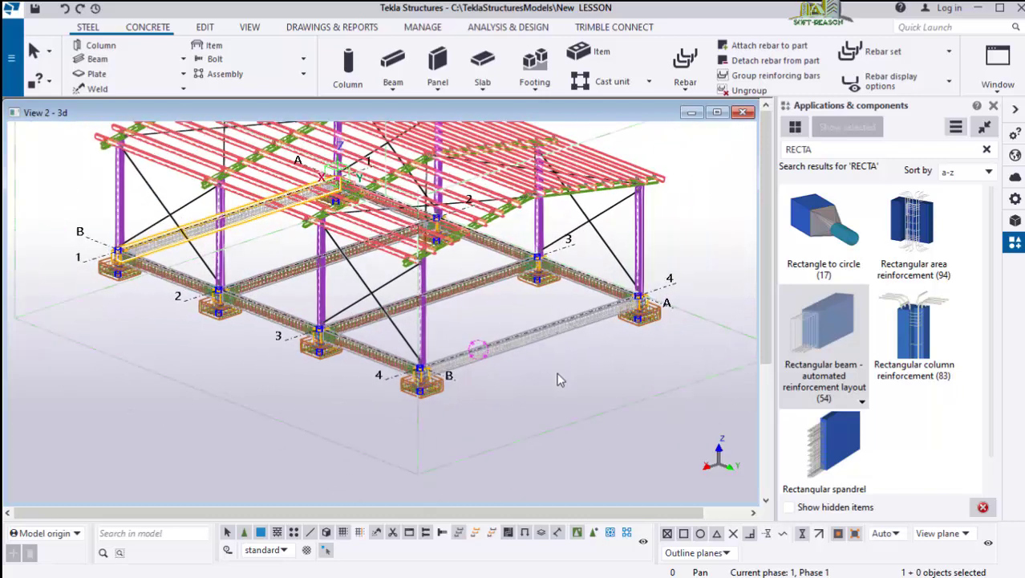
scroll(559, 377, down, 1)
scroll(445, 406, down, 1)
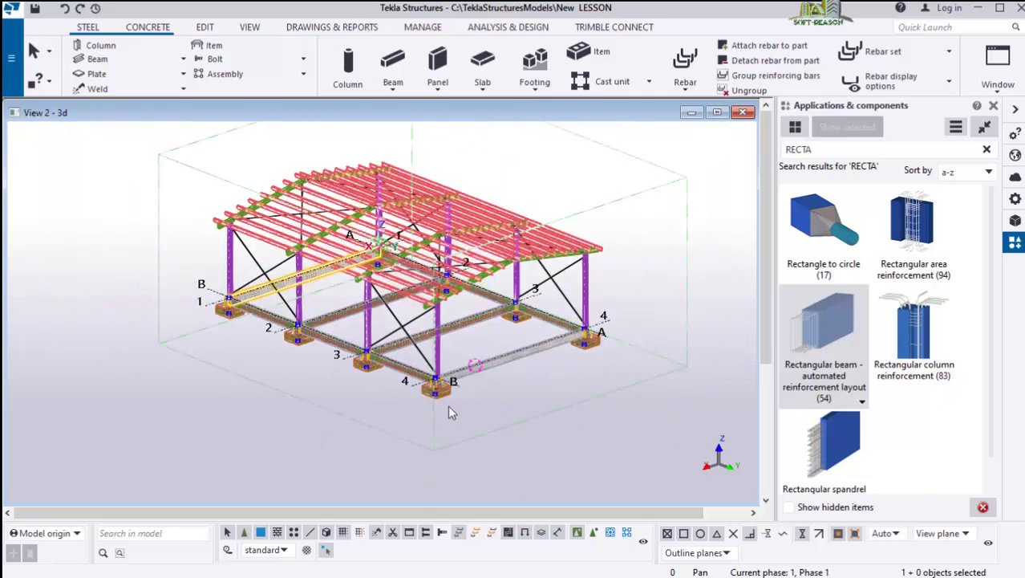
scroll(450, 409, up, 3)
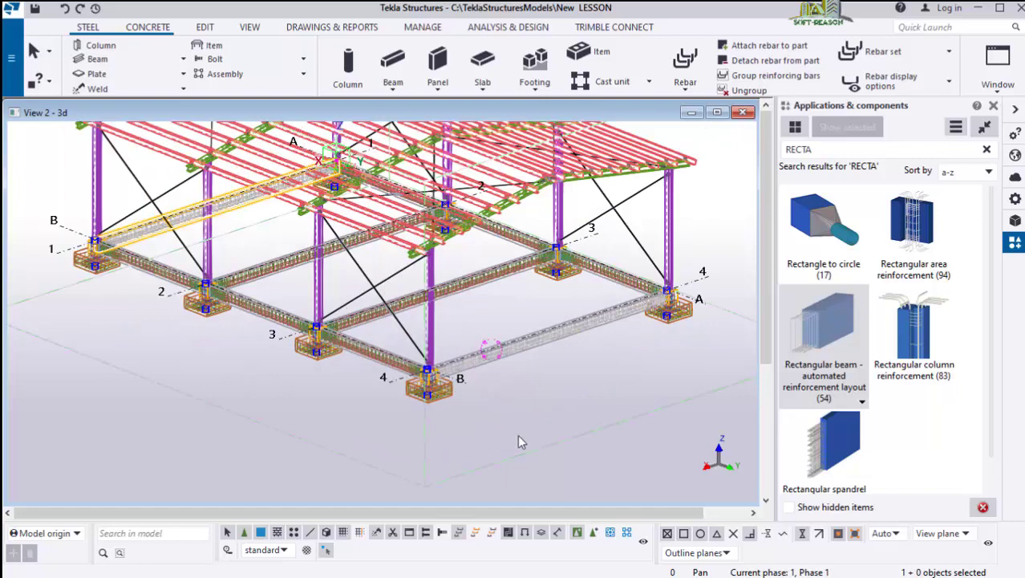
scroll(511, 405, down, 1)
ctrl+middle_drag(383, 389, 388, 373)
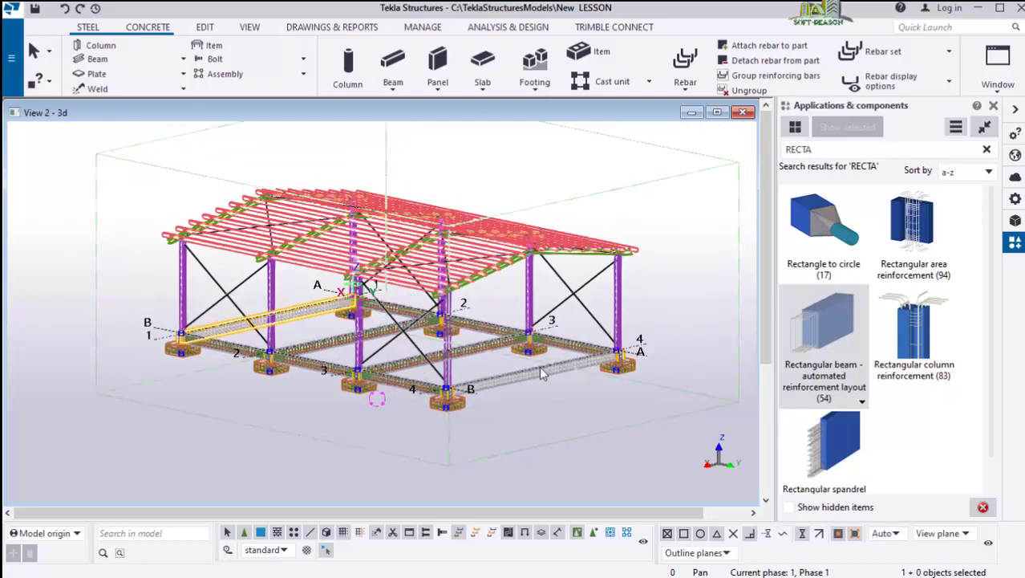
Examine the ground beam and footing reinforcement around B/3 and B/4 from a higher viewing angle
ctrl+middle_drag(539, 378, 526, 395)
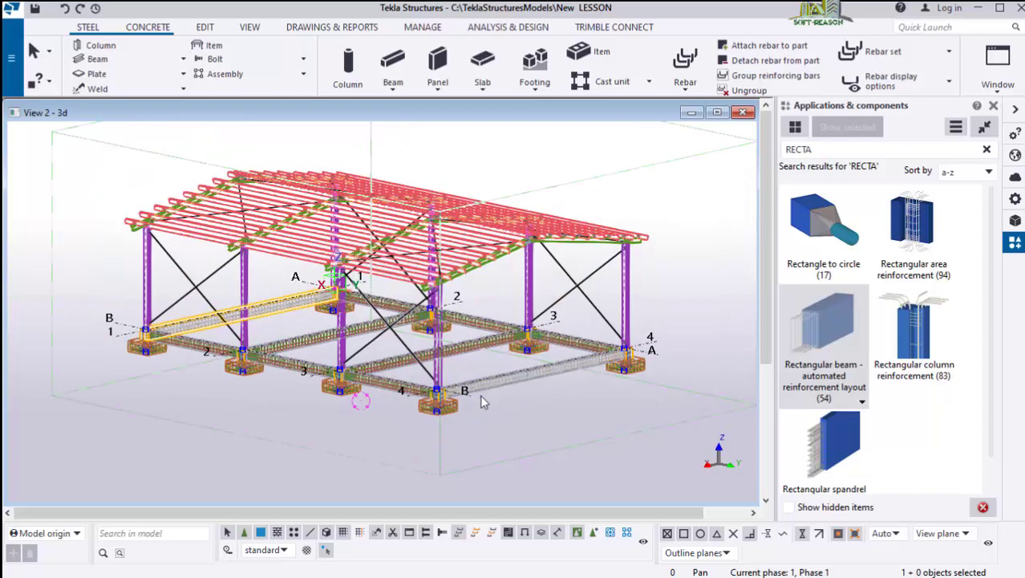
ctrl+middle_drag(479, 363, 431, 411)
scroll(356, 445, up, 2)
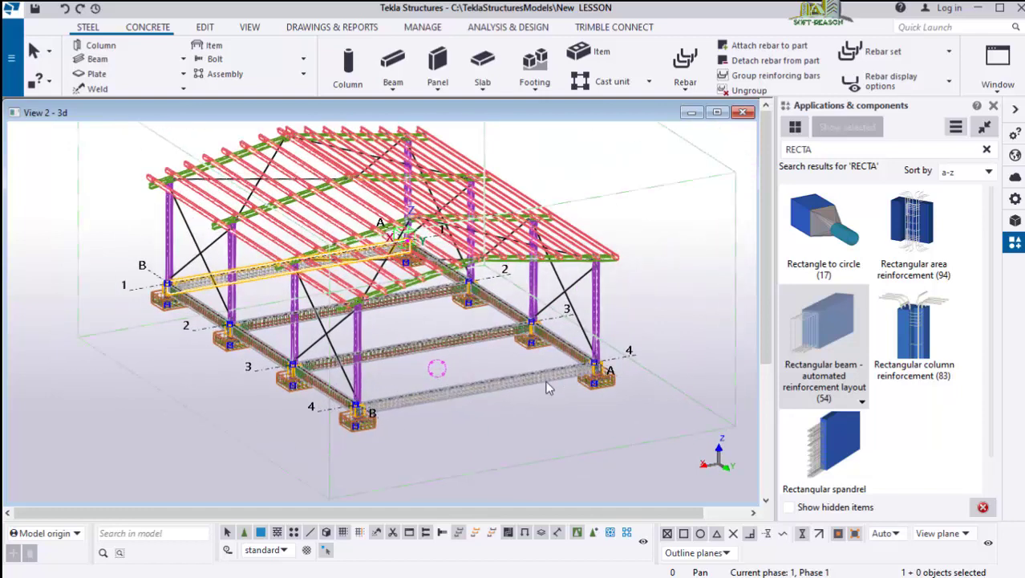
scroll(355, 445, up, 4)
scroll(355, 445, up, 2)
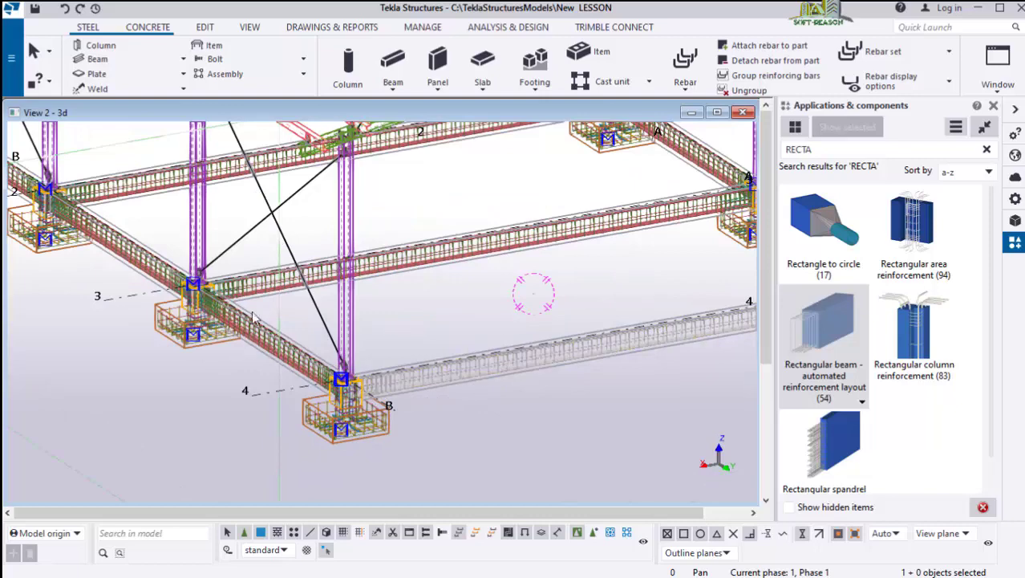
scroll(281, 365, down, 2)
scroll(388, 408, down, 3)
scroll(387, 377, up, 2)
scroll(388, 377, up, 3)
scroll(610, 348, down, 3)
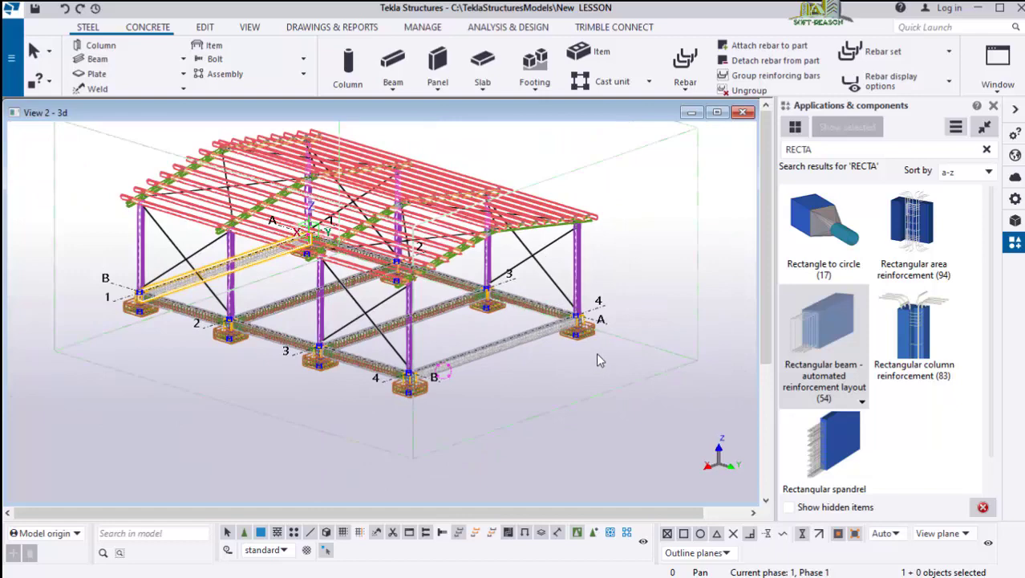
Clear the selection on the grid line 1 beam and examine the structure with its foundations and ground beams shown as solid parts
scroll(598, 359, up, 5)
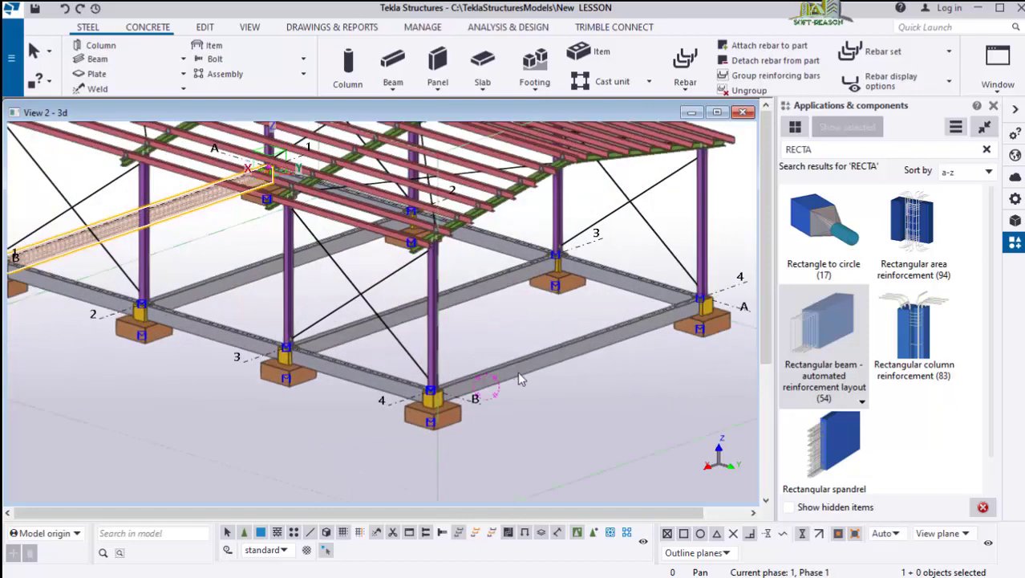
click(384, 411)
scroll(532, 355, up, 1)
scroll(536, 360, down, 3)
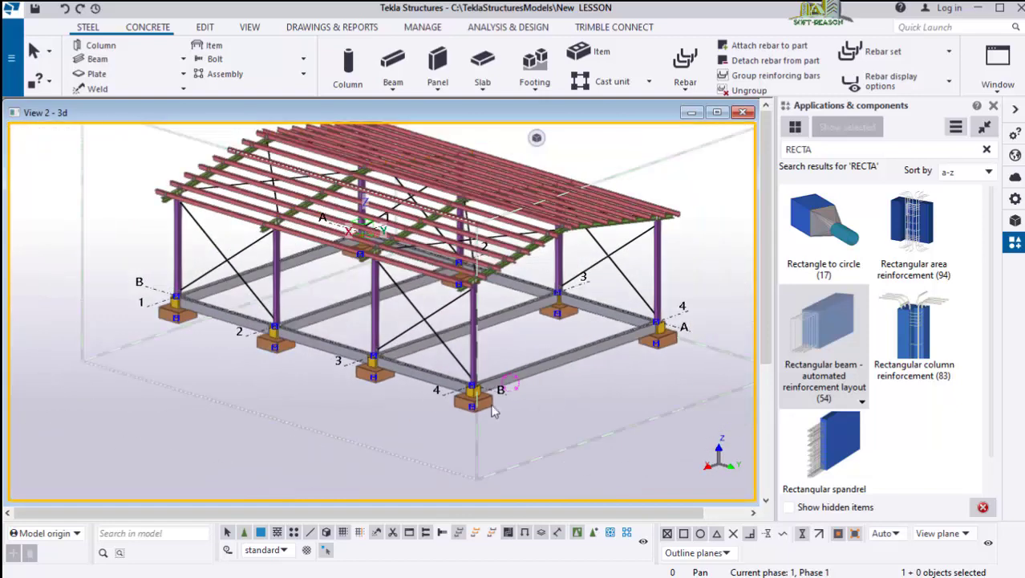
scroll(480, 366, up, 1)
scroll(455, 360, up, 2)
scroll(437, 377, down, 3)
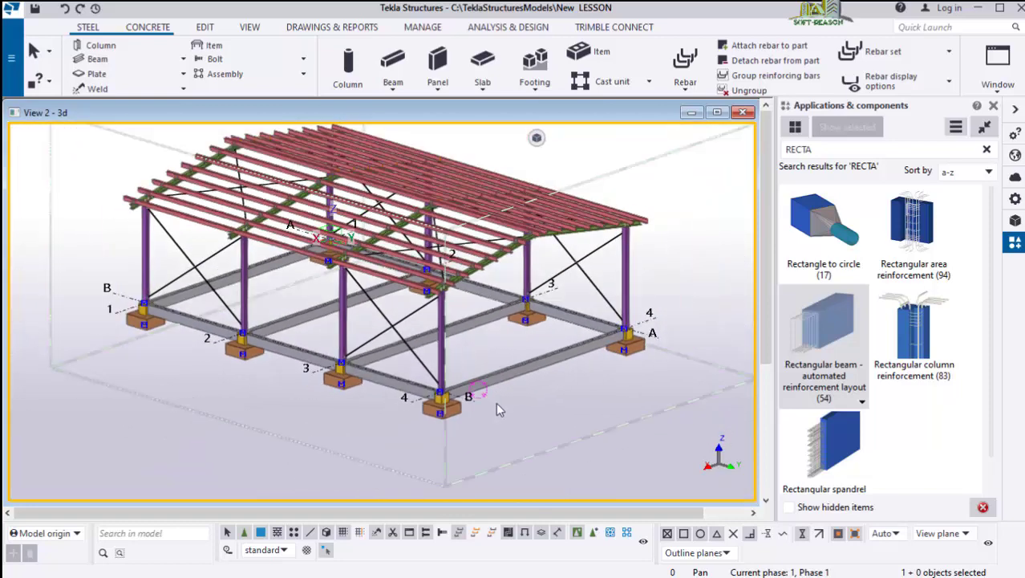
scroll(507, 394, up, 2)
scroll(498, 387, down, 3)
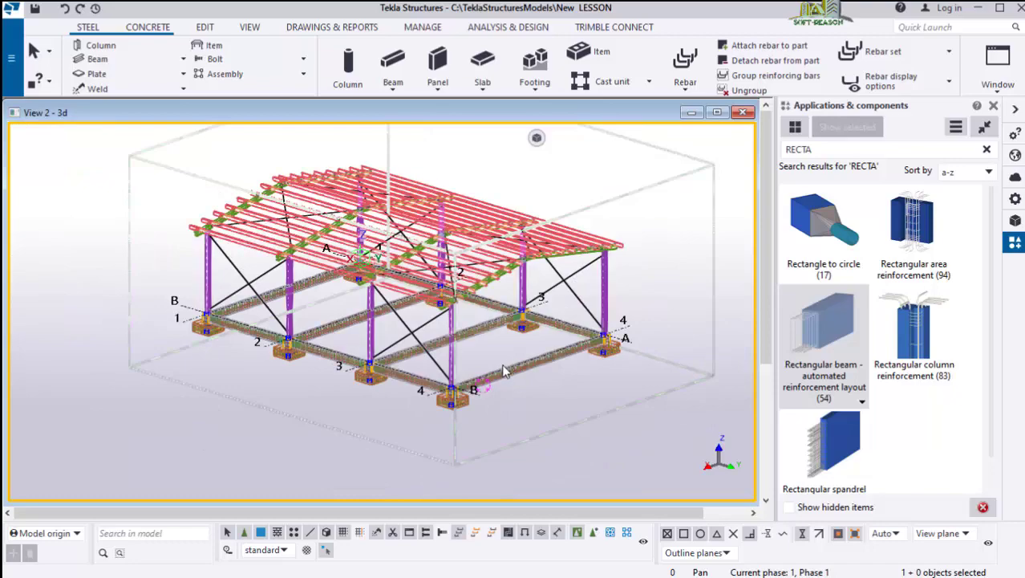
Examine the rebar in the footings and ground beams near B/4 and across the whole structure in the see-through display
scroll(506, 369, up, 4)
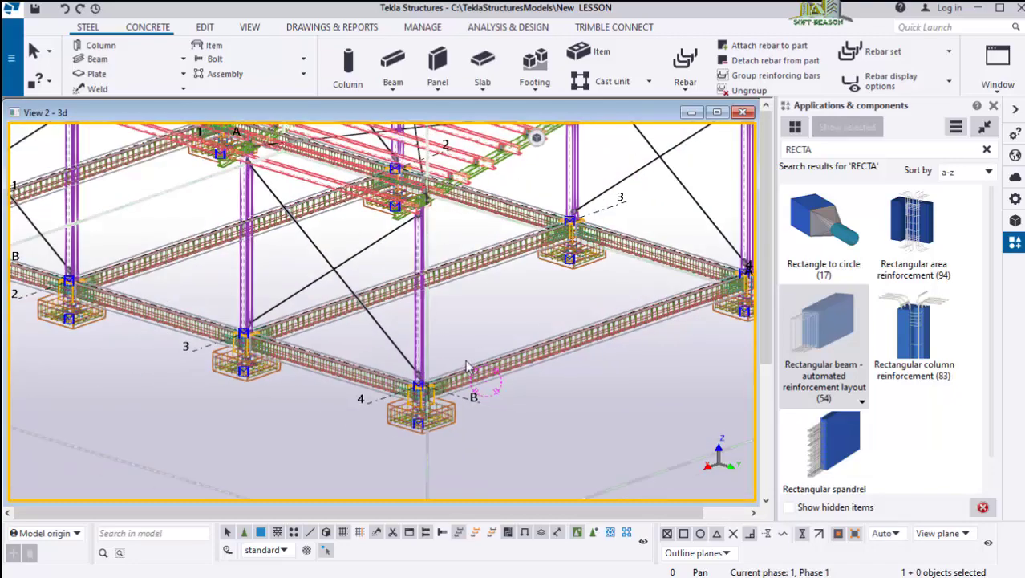
scroll(513, 393, down, 5)
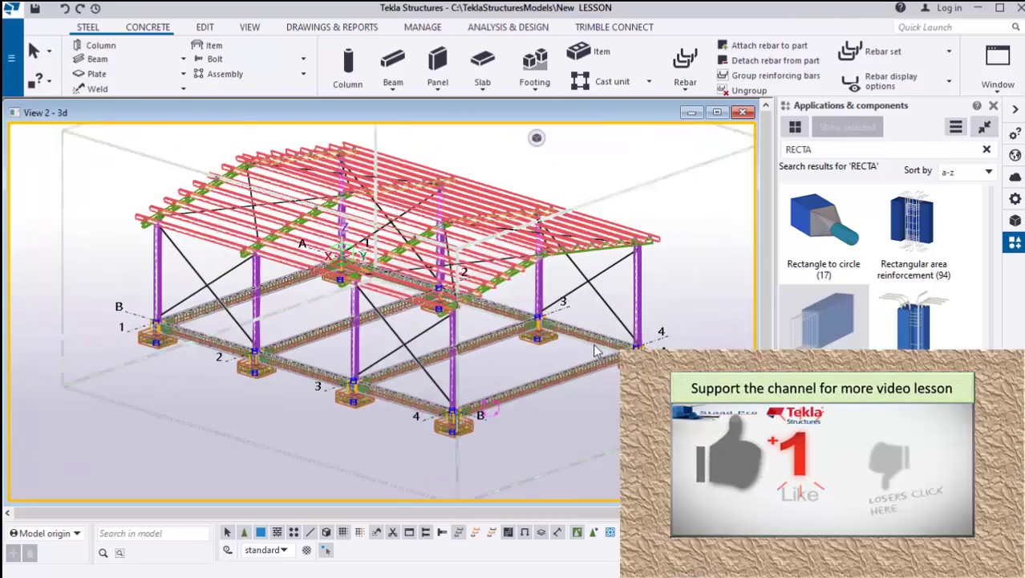
scroll(481, 401, up, 5)
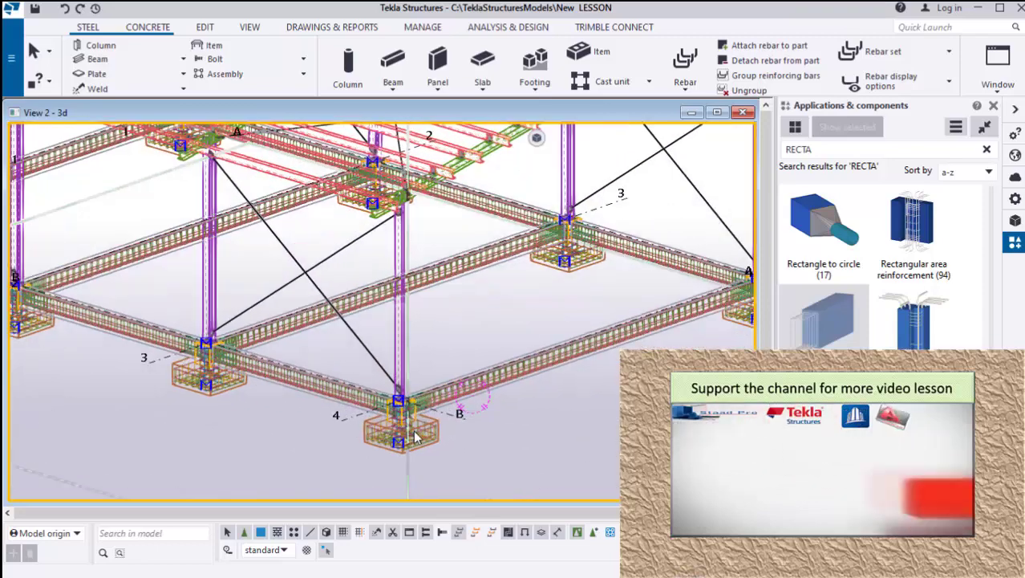
scroll(417, 425, down, 3)
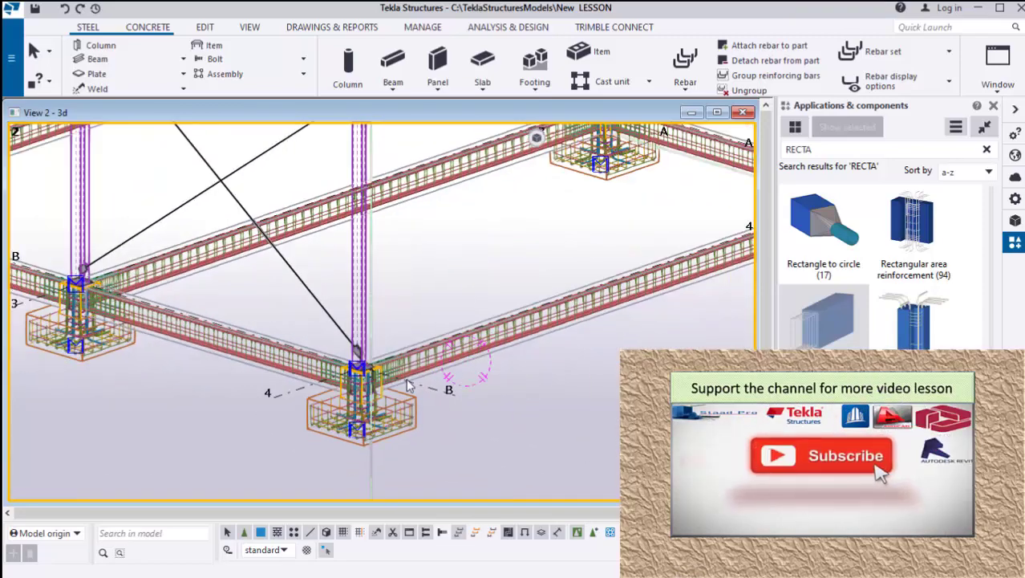
scroll(412, 393, down, 5)
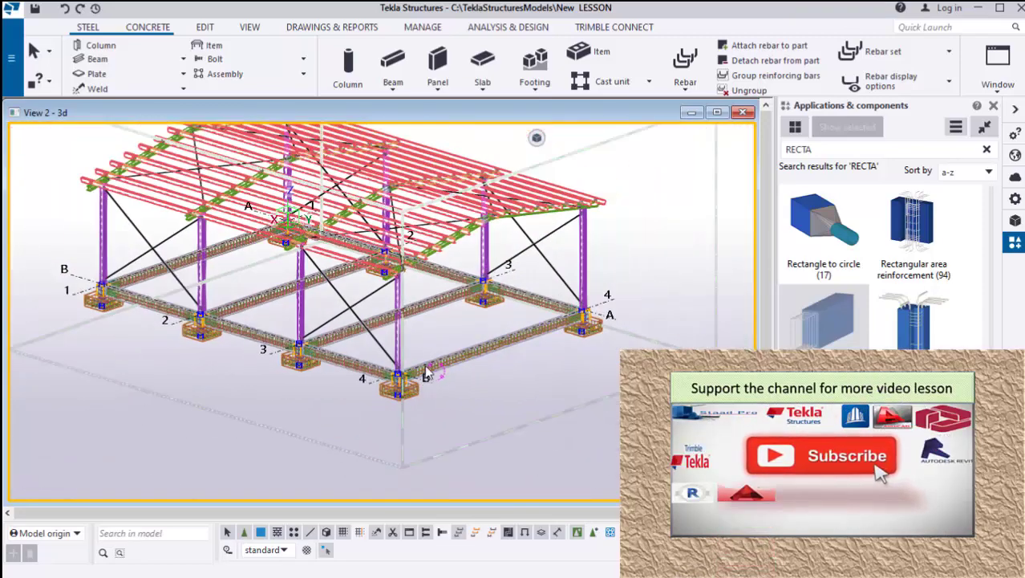
scroll(473, 413, down, 3)
scroll(281, 371, up, 2)
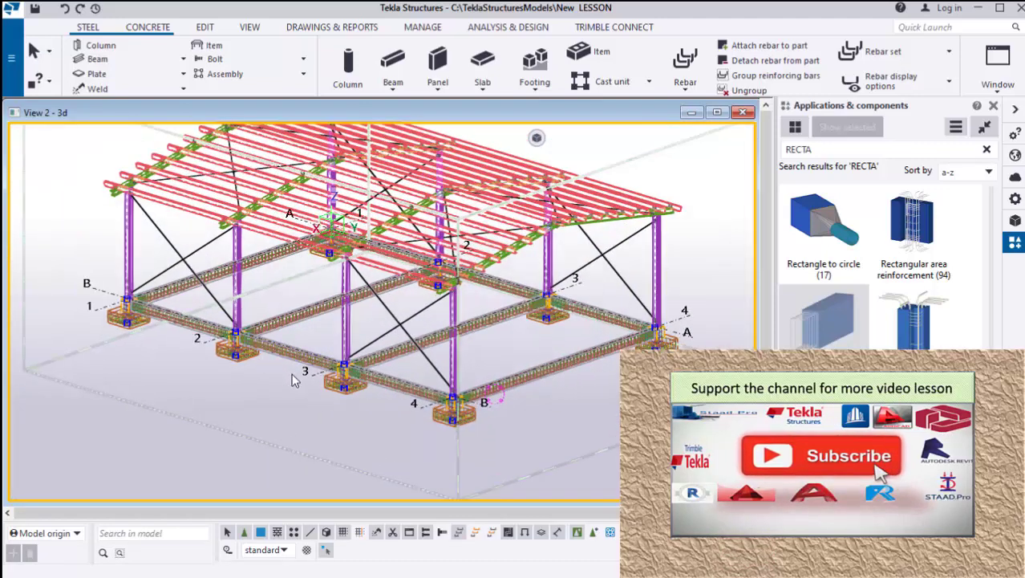
scroll(473, 409, up, 3)
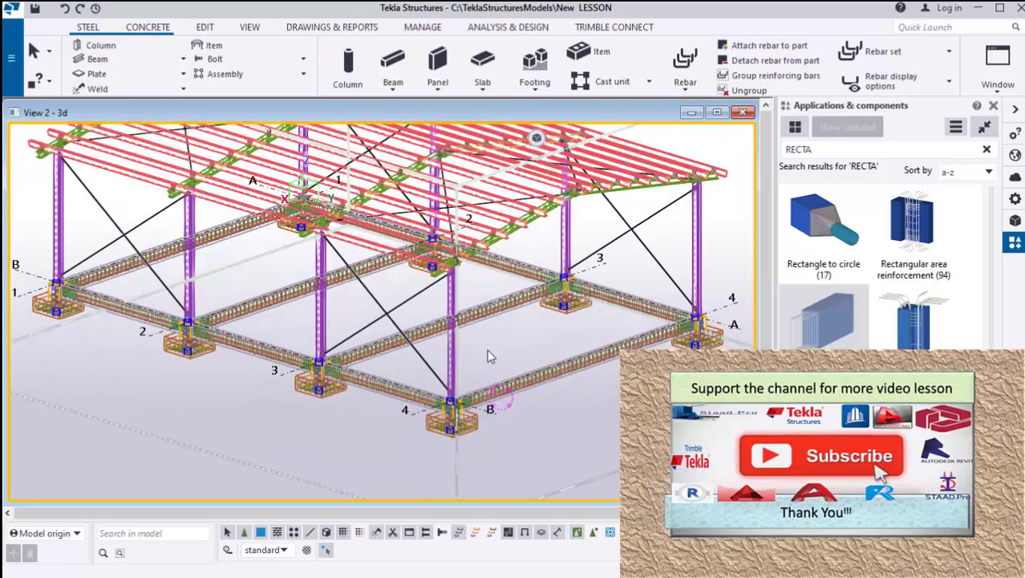